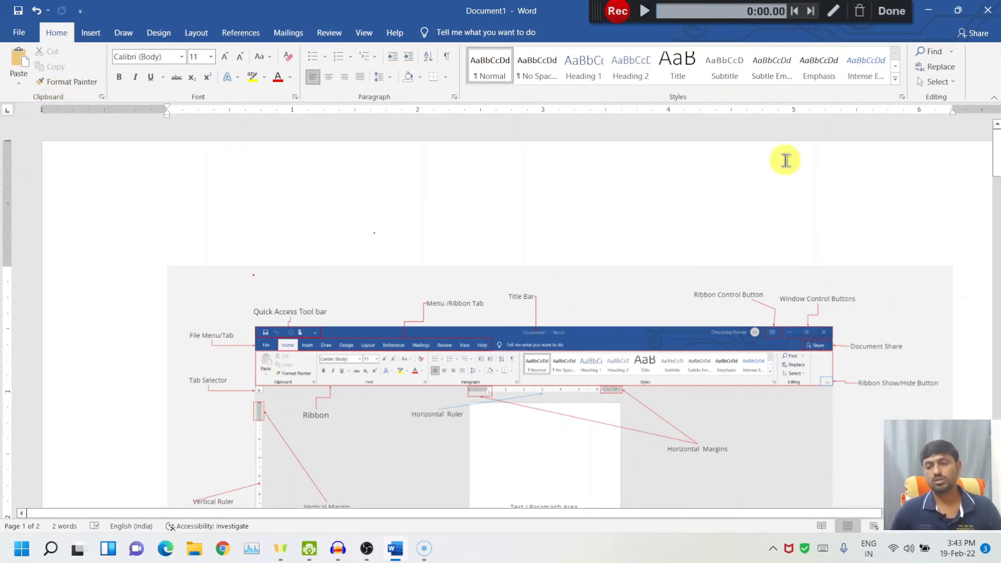
Step: Examine the labelled diagram of the Word window, from the title bar and ribbon down to the view and zoom buttons
{"action": "scroll", "coordinate": [986, 417], "scroll_direction": "down", "scroll_amount": 5}
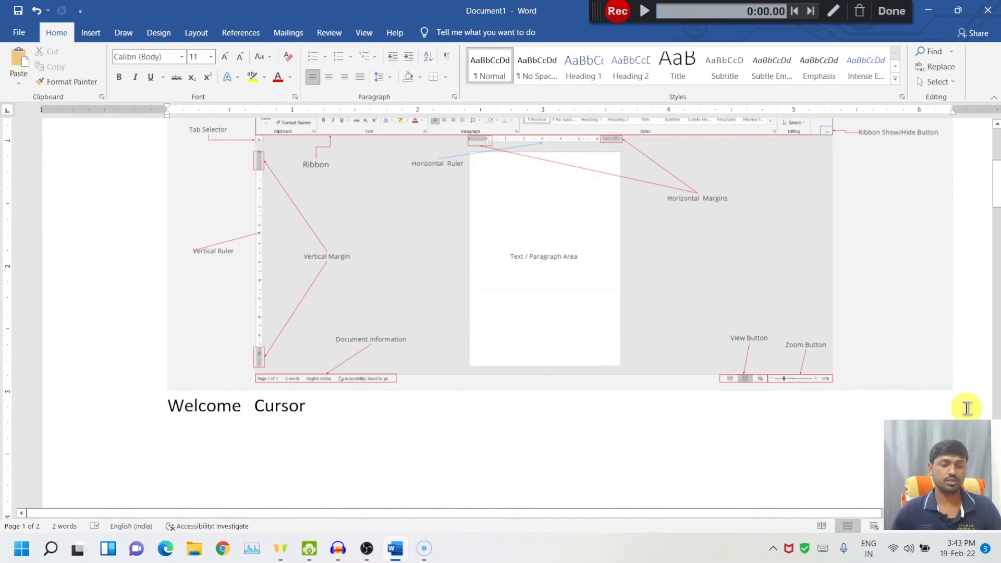
{"action": "scroll", "coordinate": [967, 408], "scroll_direction": "up", "scroll_amount": 5}
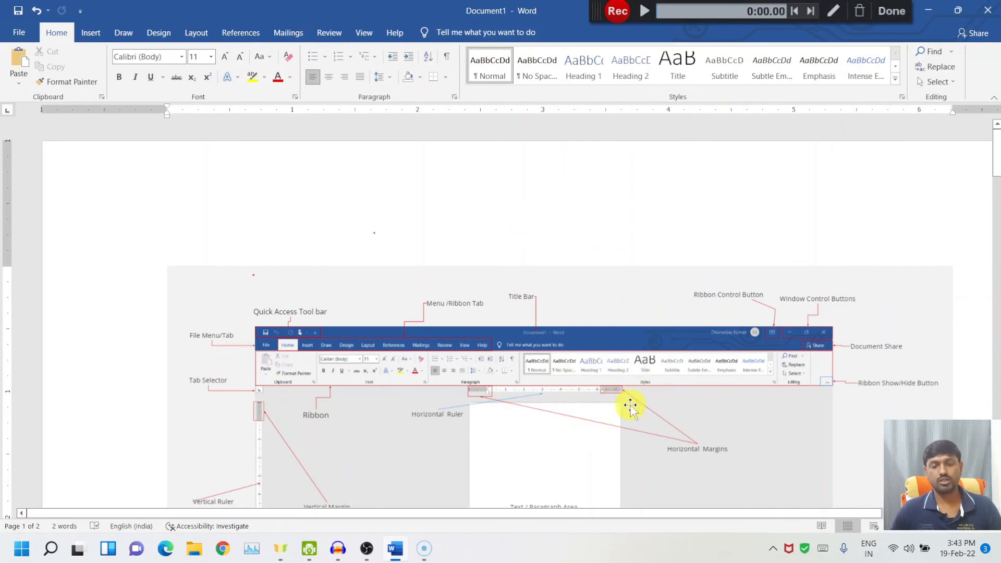
{"action": "scroll", "coordinate": [634, 411], "scroll_direction": "up", "scroll_amount": 1}
{"action": "scroll", "coordinate": [633, 411], "scroll_direction": "up", "scroll_amount": 1}
{"action": "scroll", "coordinate": [631, 410], "scroll_direction": "down", "scroll_amount": 5}
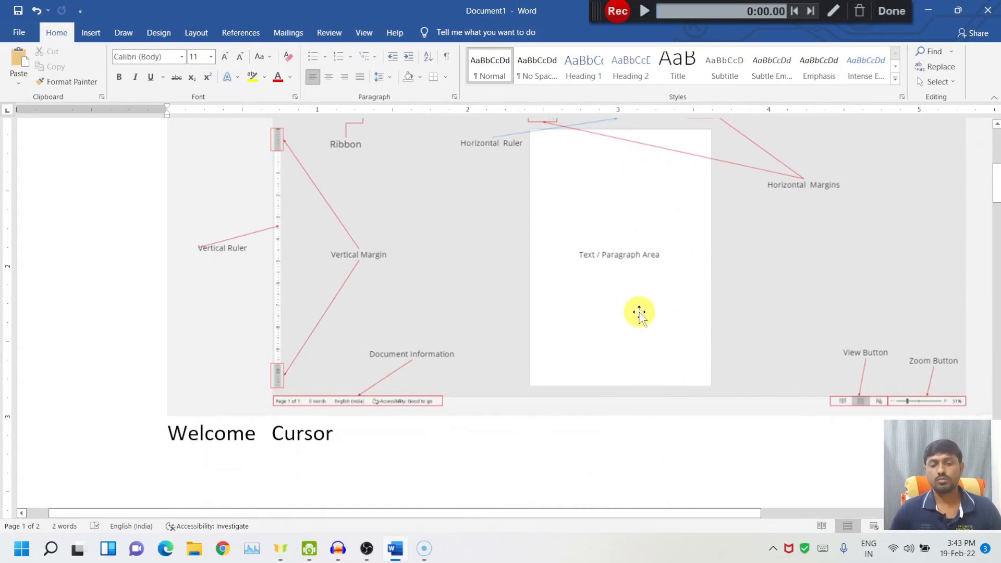
{"action": "scroll", "coordinate": [697, 374], "scroll_direction": "up", "scroll_amount": 4}
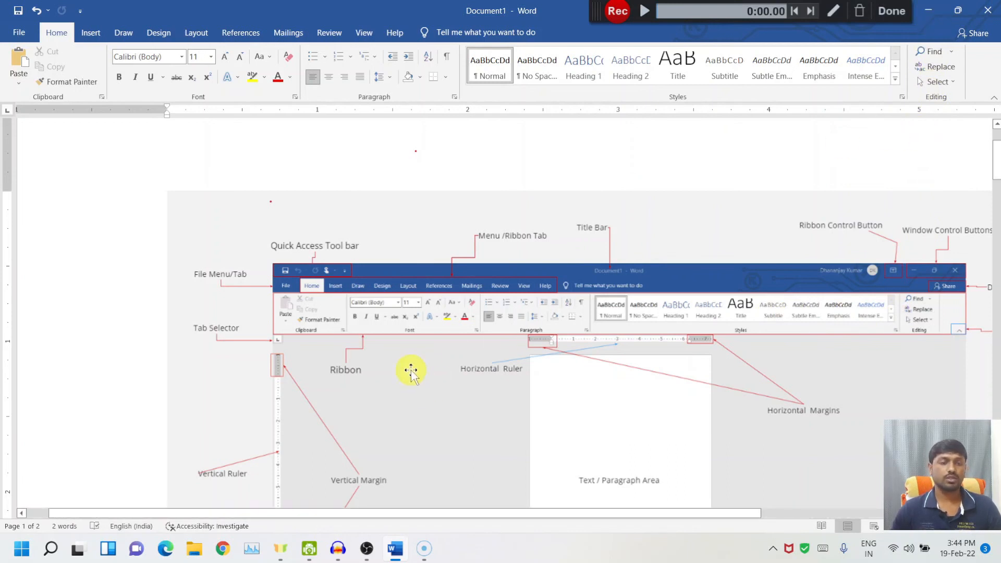
Step: Outline the Quick Access Toolbar with a red annotation rectangle, undo the outline and leave drawing mode
{"action": "left_click", "coordinate": [834, 10]}
{"action": "left_click_drag", "start_coordinate": [1, 1], "coordinate": [105, 25]}
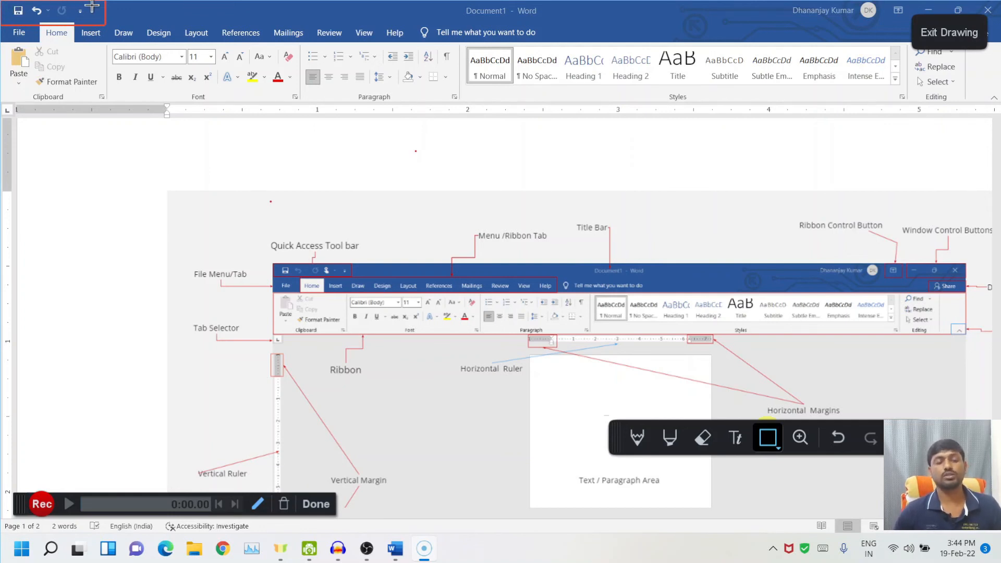
{"action": "key", "text": "ctrl+z"}
{"action": "left_click", "coordinate": [258, 504]}
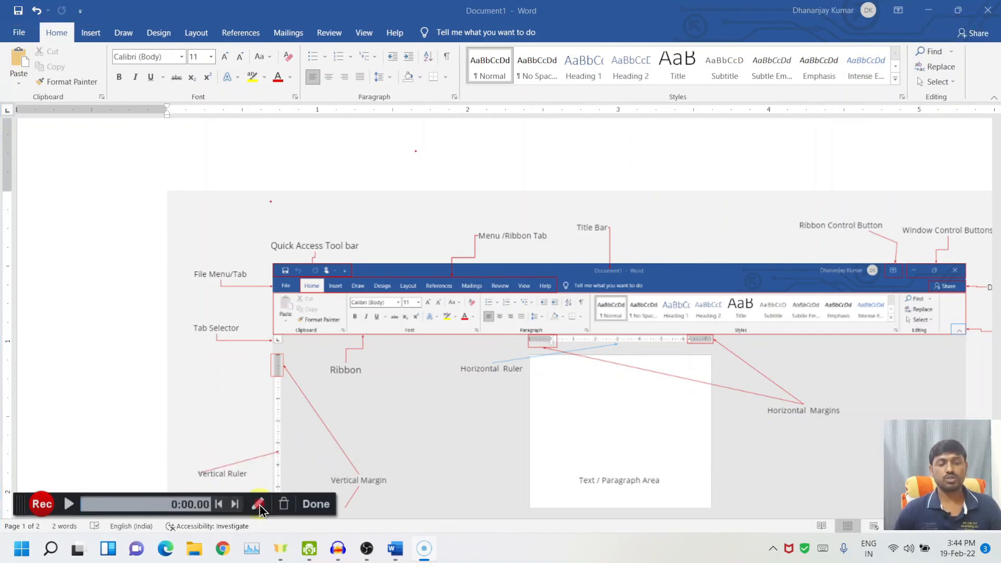
Step: Add the New and Print Preview and Print commands to the Quick Access Toolbar
{"action": "left_click", "coordinate": [81, 12]}
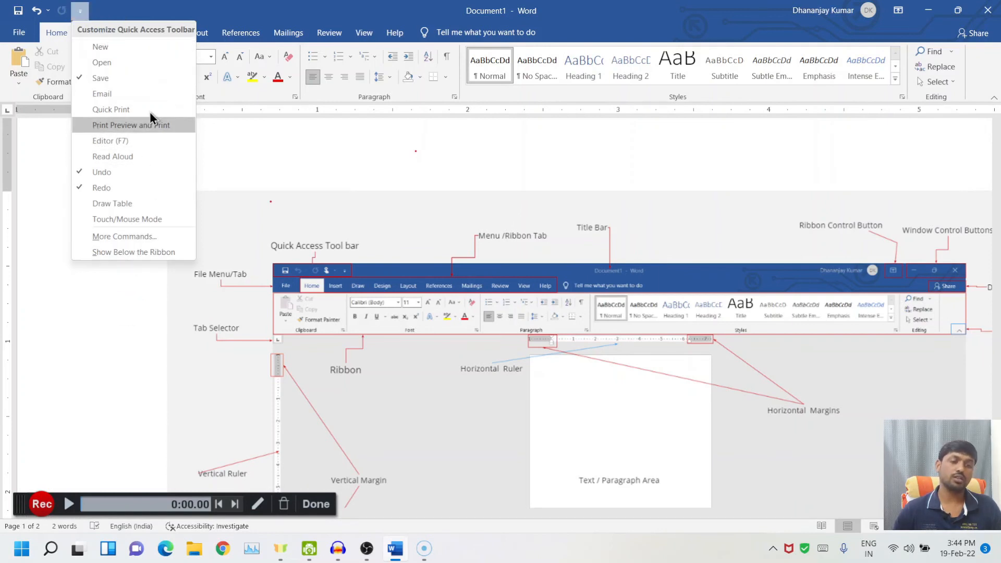
{"action": "left_click", "coordinate": [136, 48]}
{"action": "left_click", "coordinate": [98, 12]}
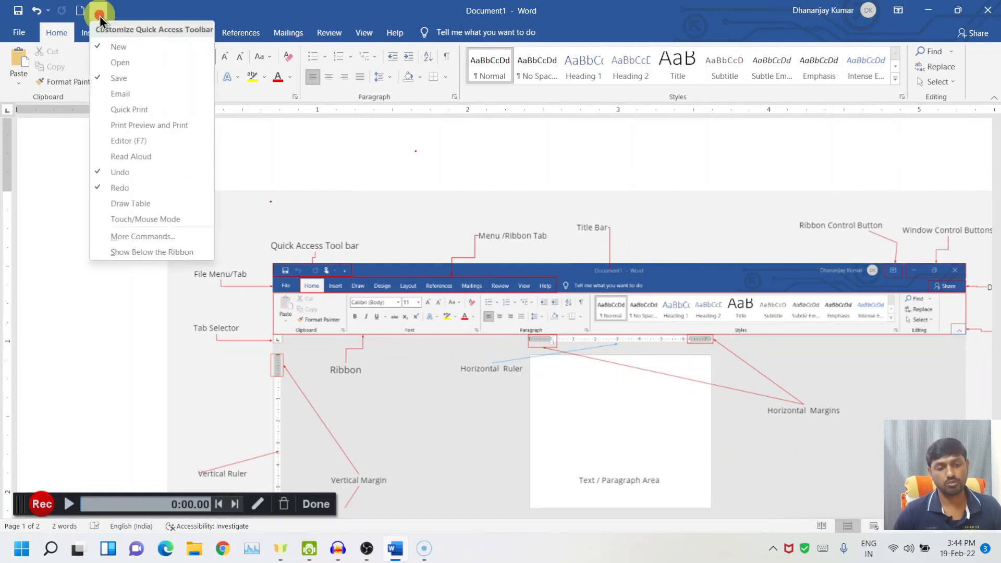
{"action": "left_click", "coordinate": [144, 128]}
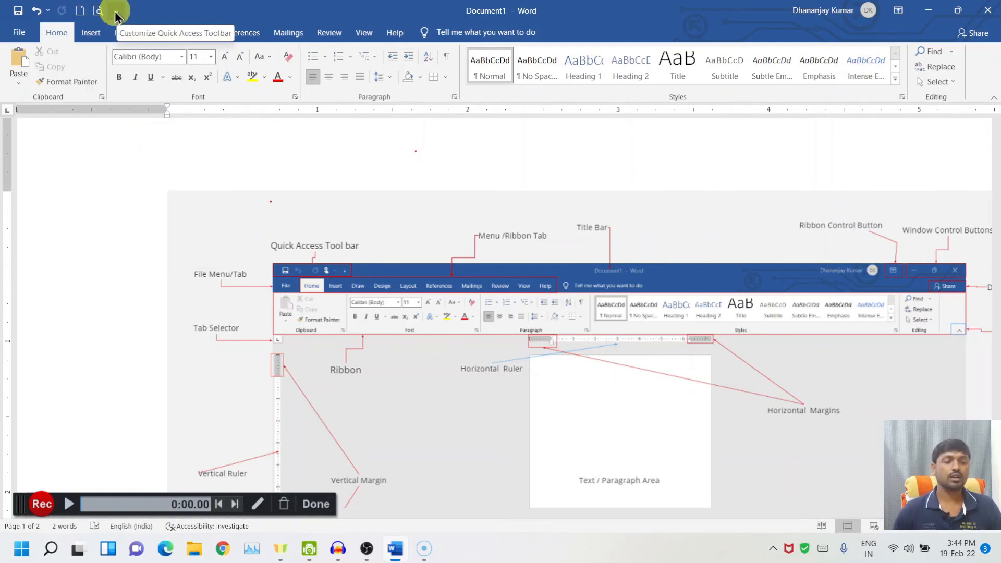
Step: View the print preview of the document and return to the editing view
{"action": "left_click", "coordinate": [100, 12]}
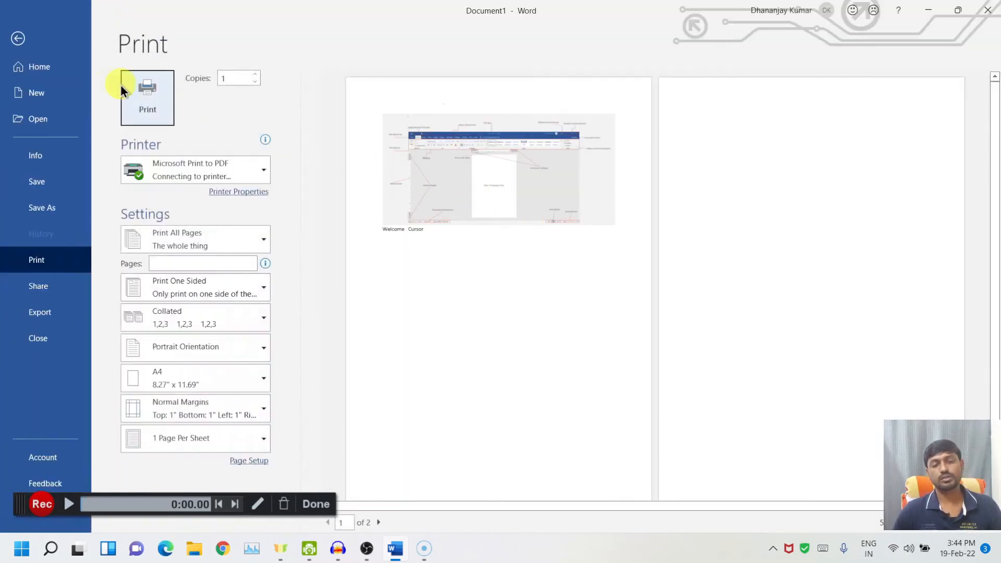
{"action": "left_click", "coordinate": [26, 46]}
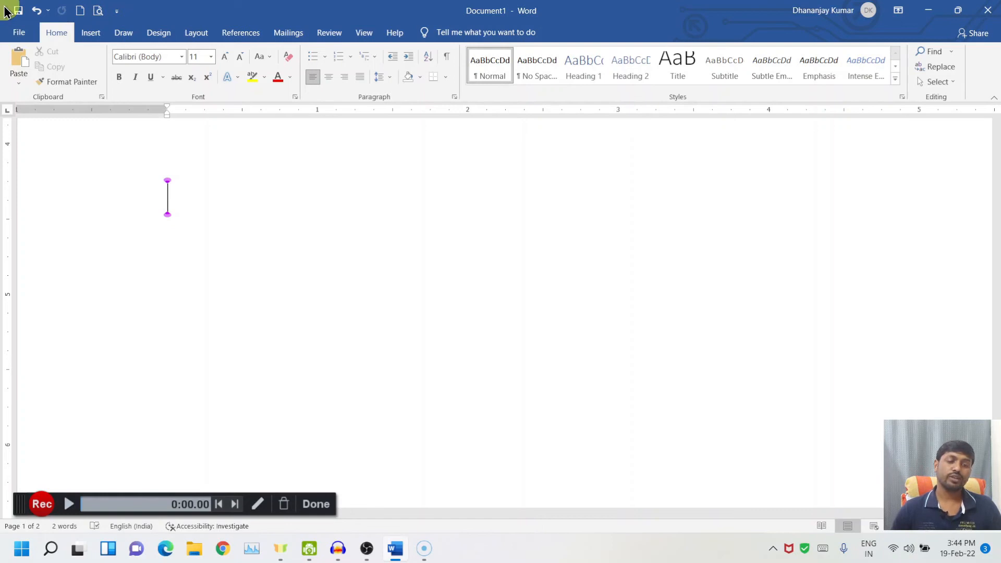
Step: Remove Save from the Quick Access Toolbar and restore the toolbar to only Save, Undo and Redo
{"action": "left_click", "coordinate": [118, 10]}
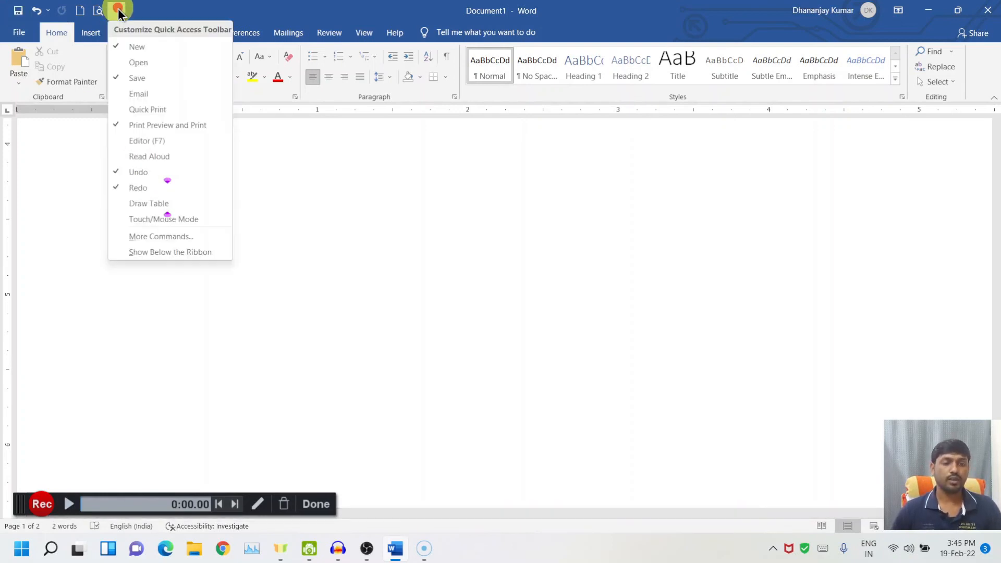
{"action": "left_click", "coordinate": [117, 77]}
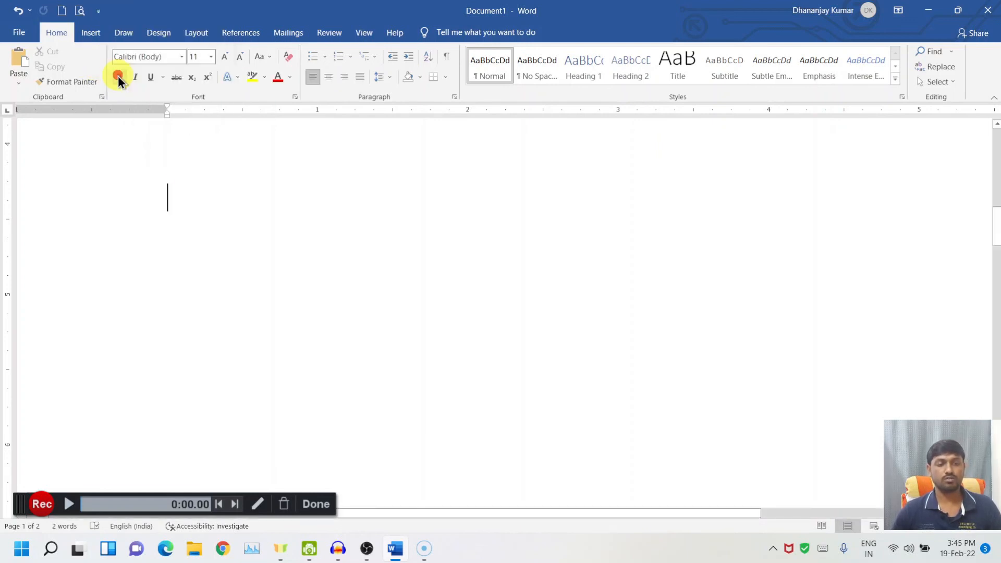
{"action": "left_click", "coordinate": [99, 12]}
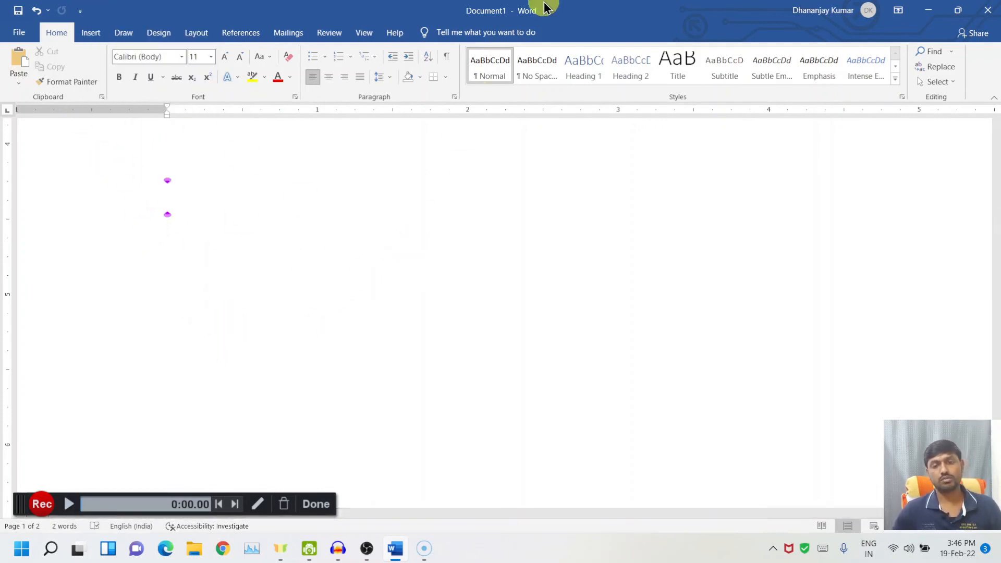
Step: Outline the document title and the window control buttons with red annotation rectangles, clearing each outline
{"action": "left_click", "coordinate": [257, 504]}
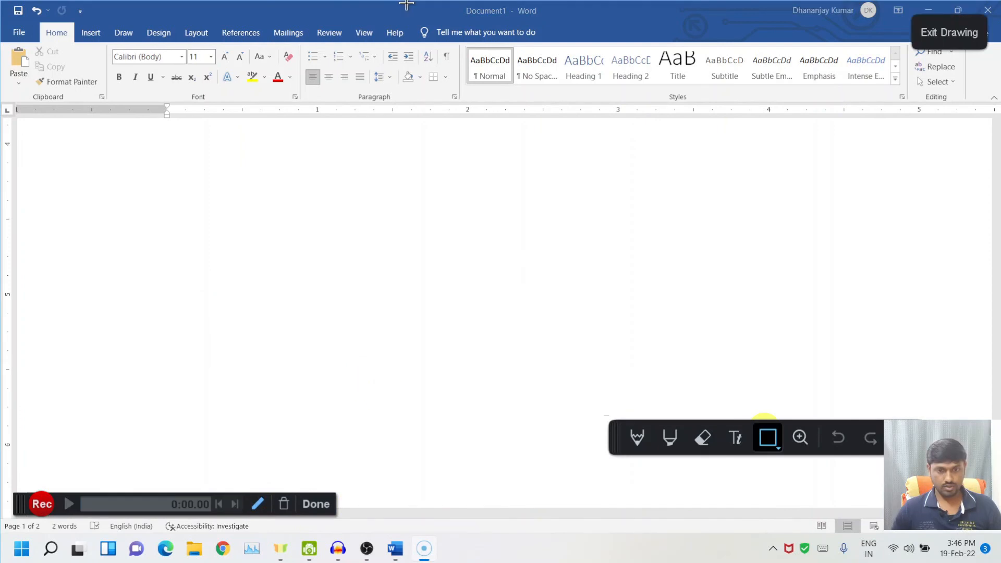
{"action": "mouse_move", "coordinate": [416, 3]}
{"action": "left_mouse_down"}
{"action": "mouse_move", "coordinate": [464, 19]}
{"action": "mouse_move", "coordinate": [558, 21]}
{"action": "left_mouse_up"}
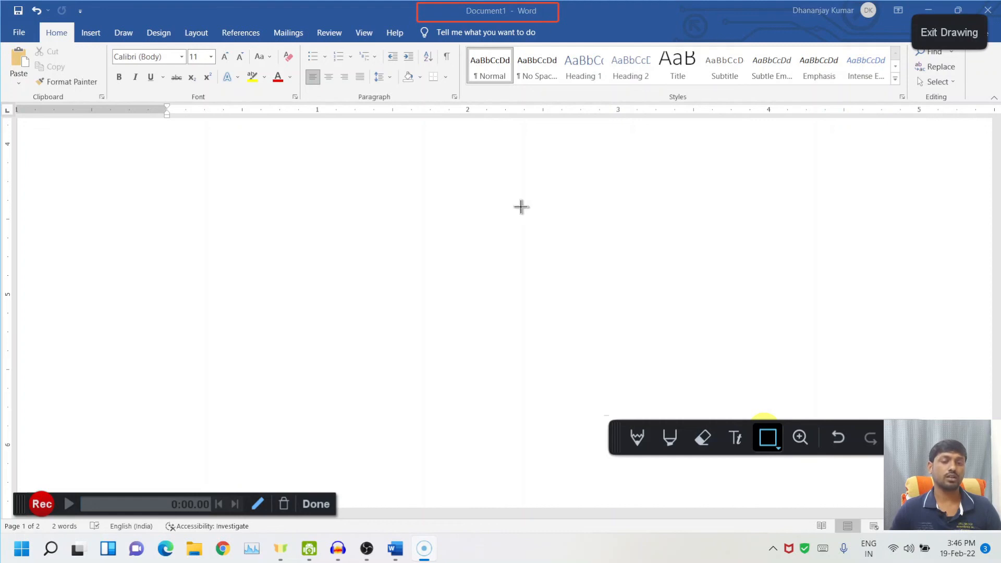
{"action": "key", "text": "ctrl+z"}
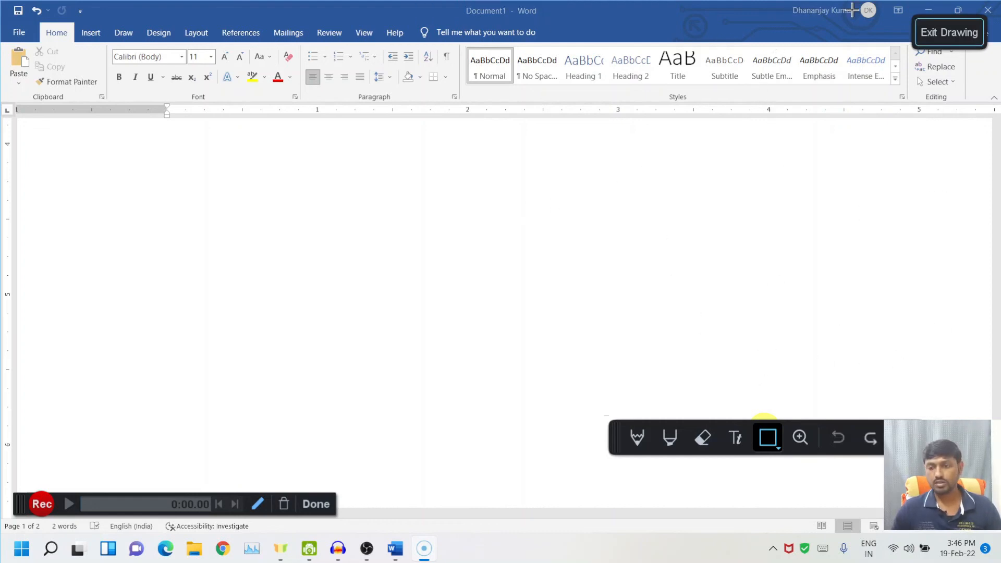
{"action": "left_click_drag", "start_coordinate": [919, 1], "coordinate": [997, 20]}
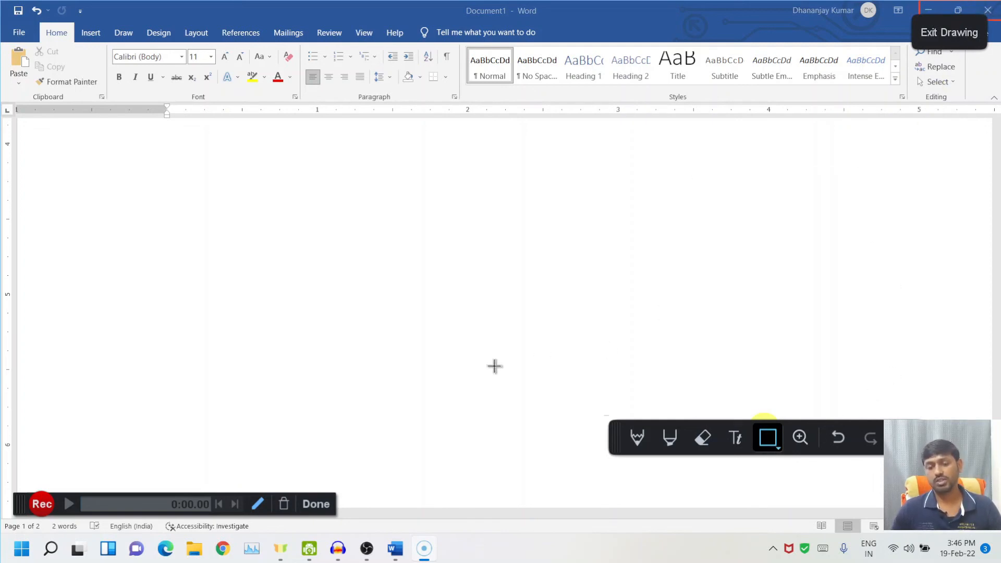
{"action": "left_click", "coordinate": [258, 504]}
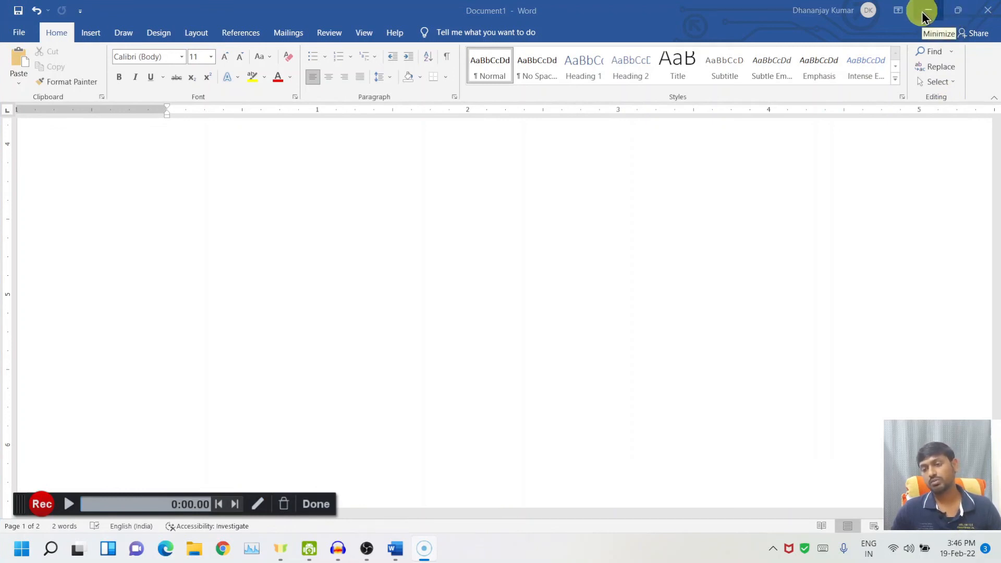
Step: Try the left-half and top-left-quarter snap layouts on the Word window and maximize it again
{"action": "mouse_move", "coordinate": [964, 15]}
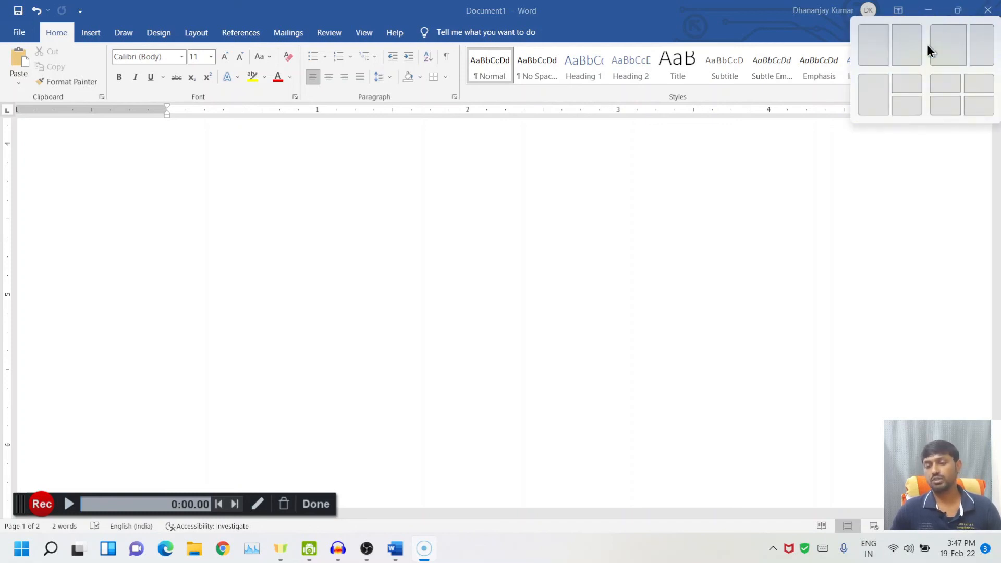
{"action": "left_click", "coordinate": [875, 41]}
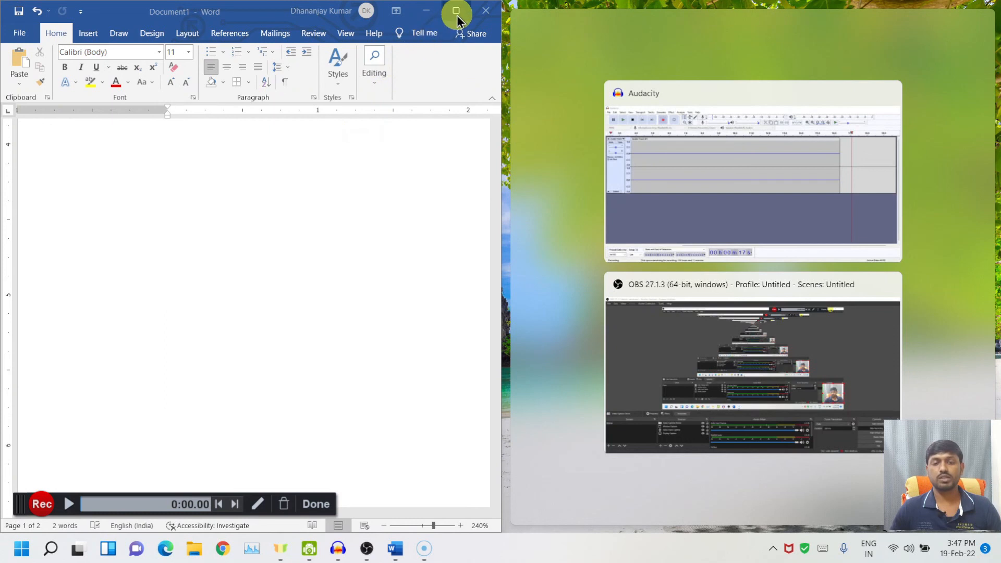
{"action": "mouse_move", "coordinate": [457, 14]}
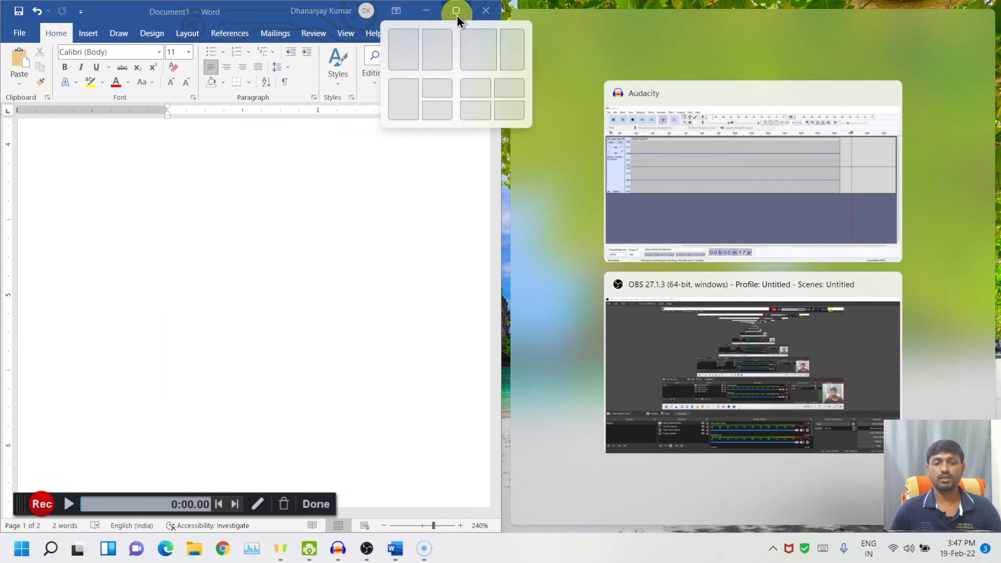
{"action": "left_click", "coordinate": [474, 89]}
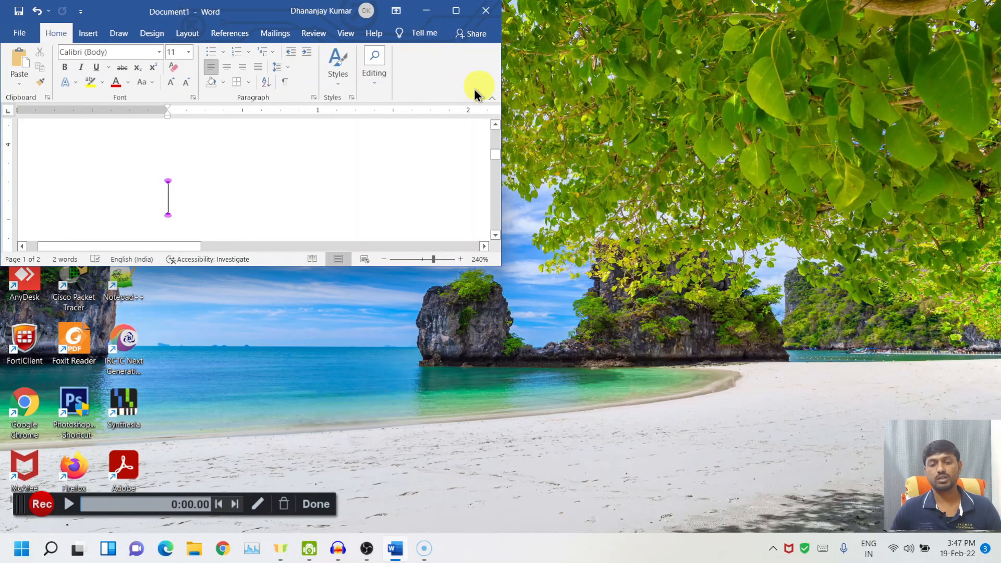
{"action": "left_click", "coordinate": [456, 11]}
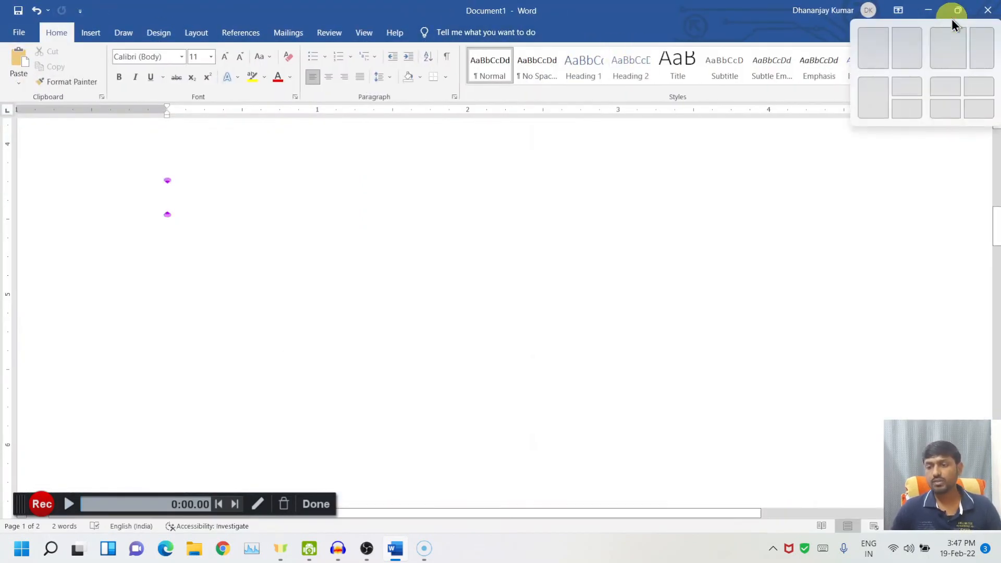
Step: Try to close the document and cancel at the save prompt
{"action": "left_click", "coordinate": [988, 10]}
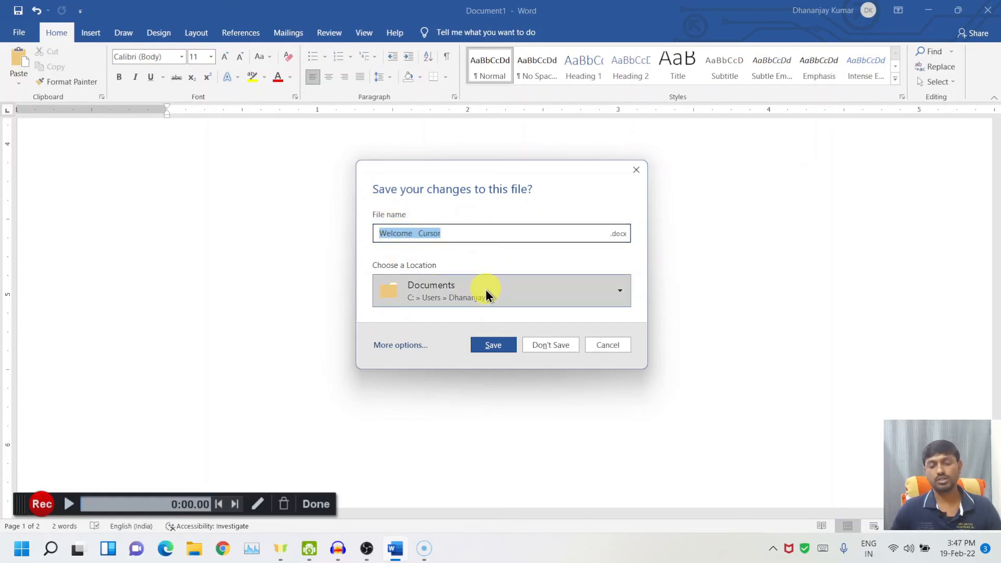
{"action": "left_click", "coordinate": [607, 345]}
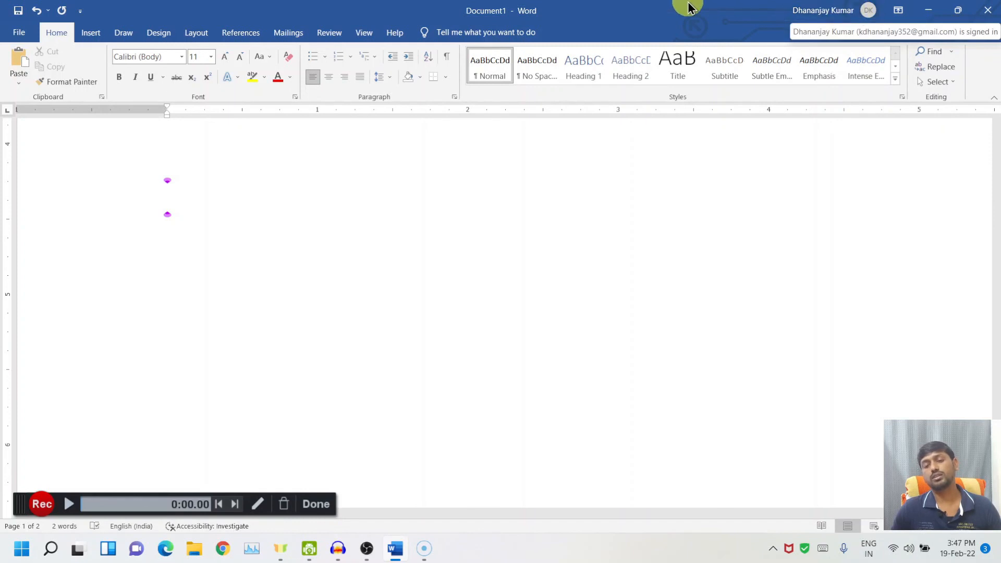
Step: Set the ribbon display to Auto-hide Ribbon
{"action": "left_click", "coordinate": [900, 11]}
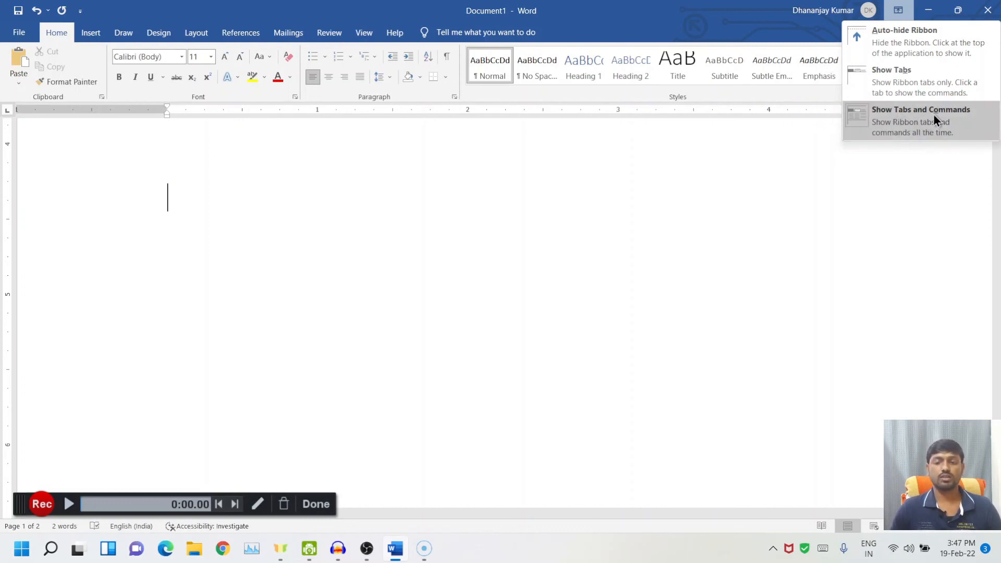
{"action": "left_click", "coordinate": [779, 172]}
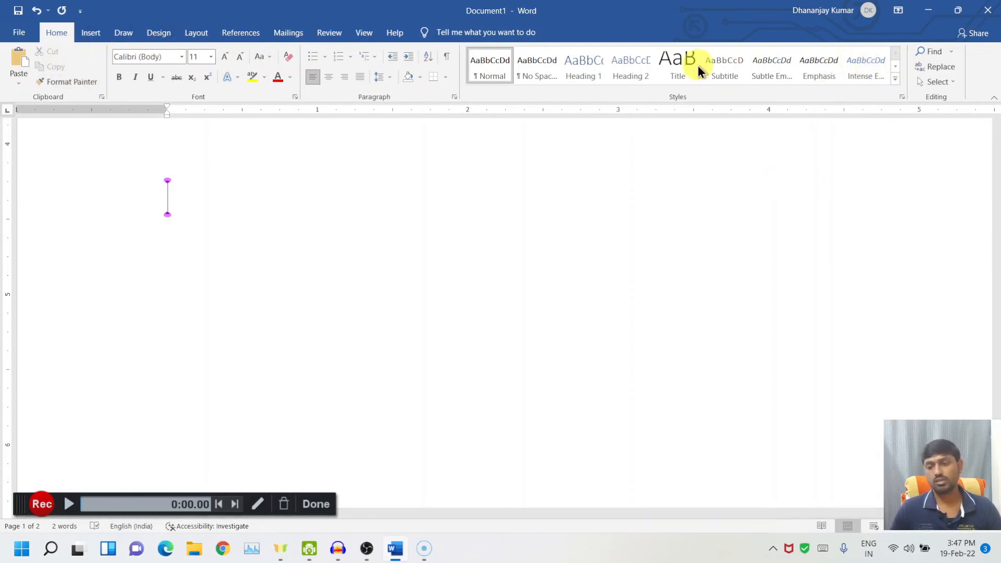
{"action": "scroll", "coordinate": [565, 331], "scroll_direction": "up", "scroll_amount": 5}
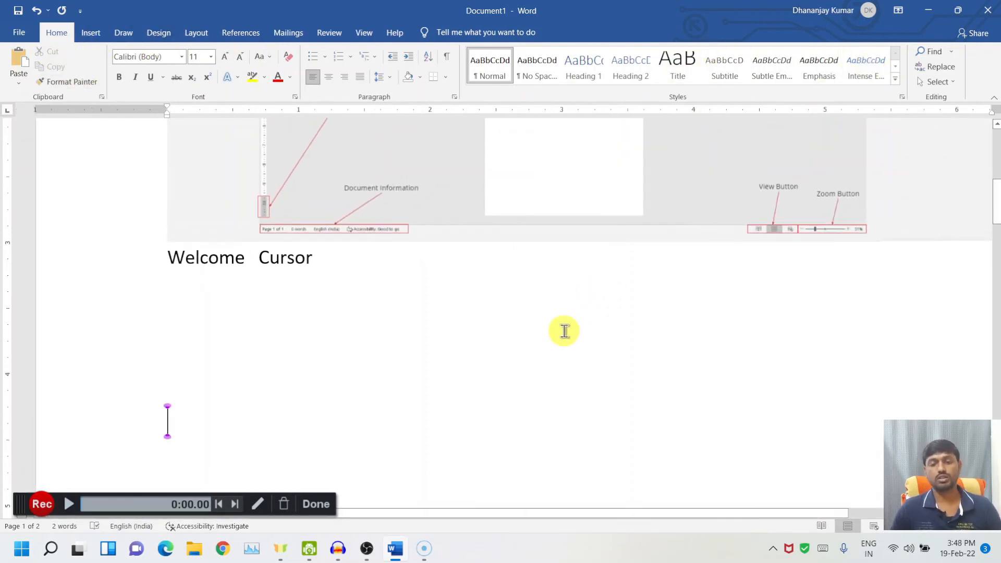
{"action": "left_click", "coordinate": [898, 10]}
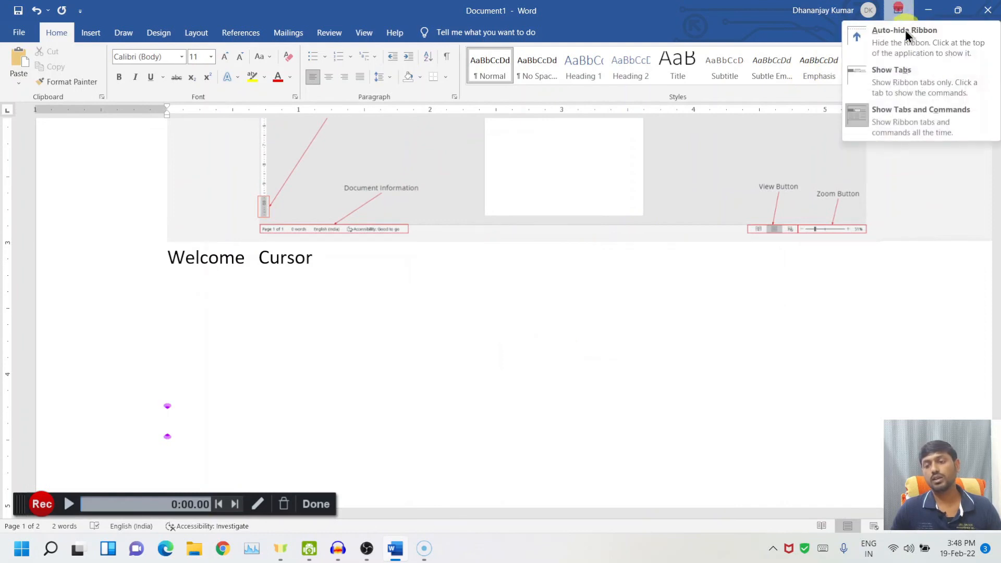
{"action": "left_click", "coordinate": [894, 43]}
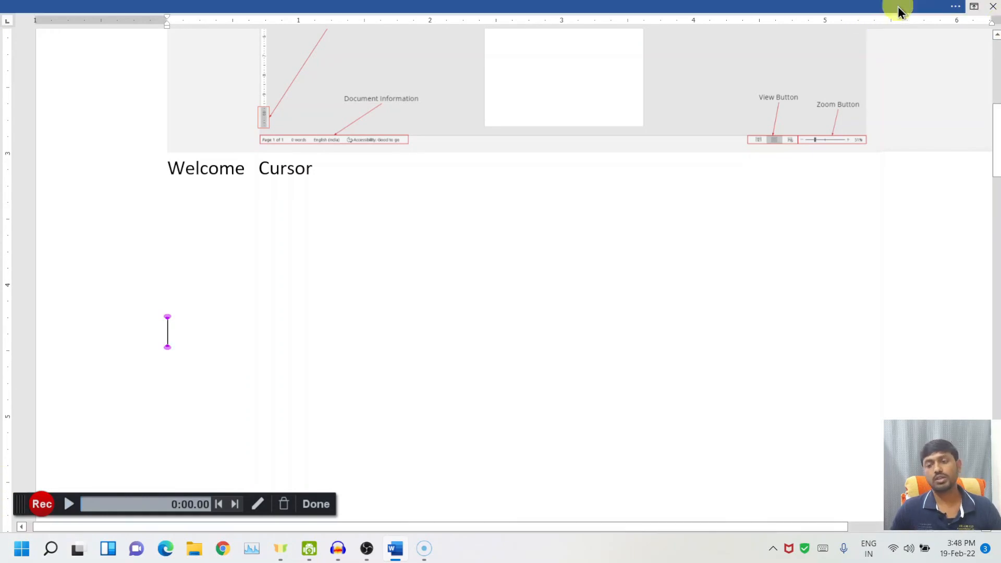
Step: Enter the trial text "hoho" on an empty line below "Welcome Cursor" and delete it
{"action": "left_click", "coordinate": [760, 387]}
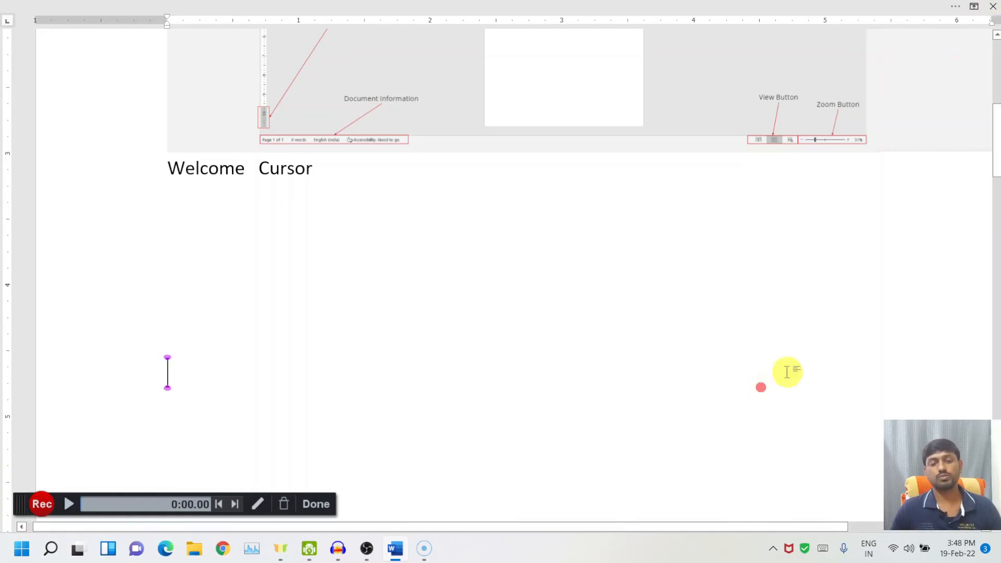
{"action": "scroll", "coordinate": [788, 371], "scroll_direction": "up", "scroll_amount": 5}
{"action": "type", "text": "hoho"}
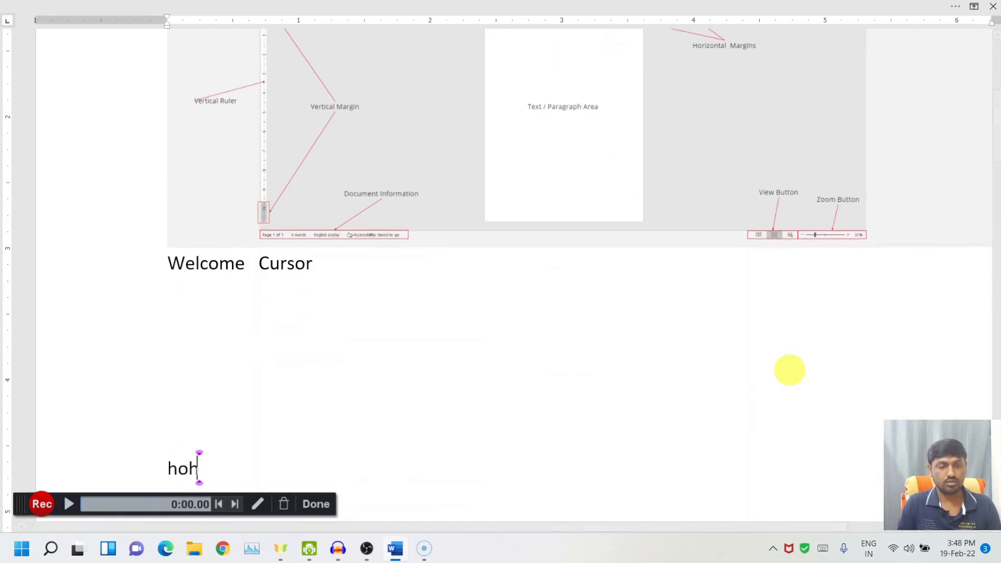
{"action": "key", "text": "BackSpace"}
{"action": "key", "text": "BackSpace"}
{"action": "key", "text": "BackSpace"}
{"action": "key", "text": "BackSpace"}
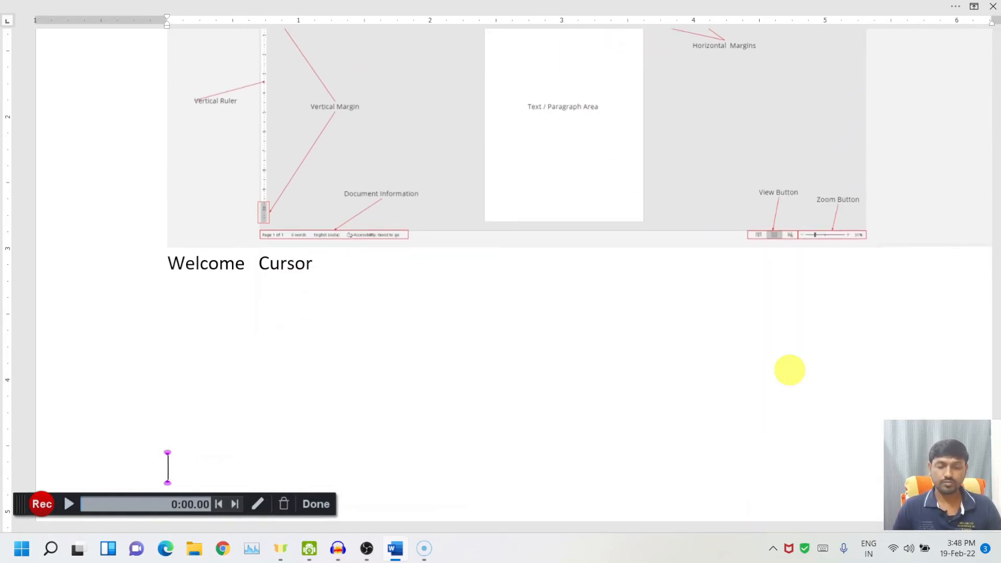
Step: Switch the ribbon display from hidden to Show Tabs, and finally to Show Tabs and Commands
{"action": "left_click", "coordinate": [968, 7]}
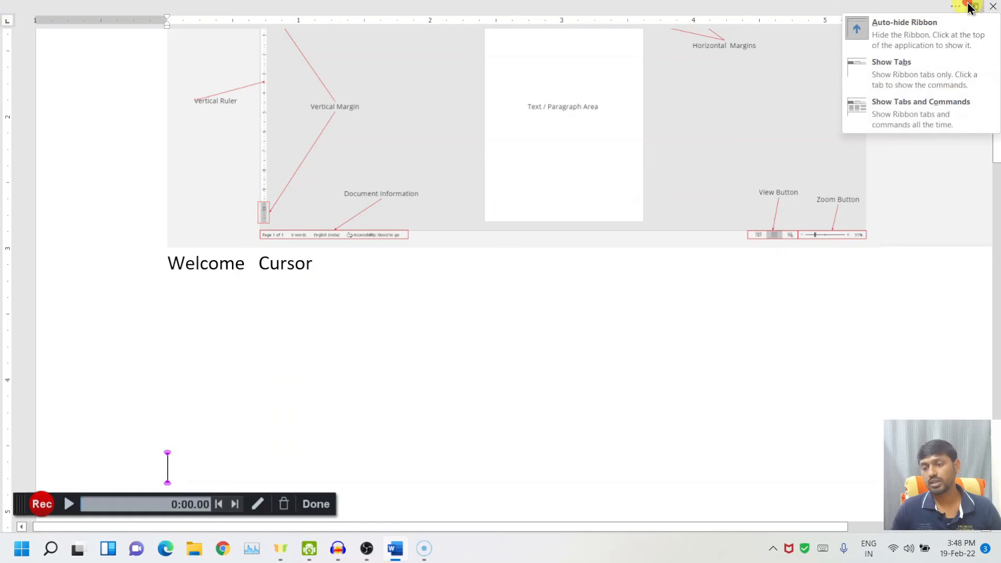
{"action": "left_click", "coordinate": [920, 74]}
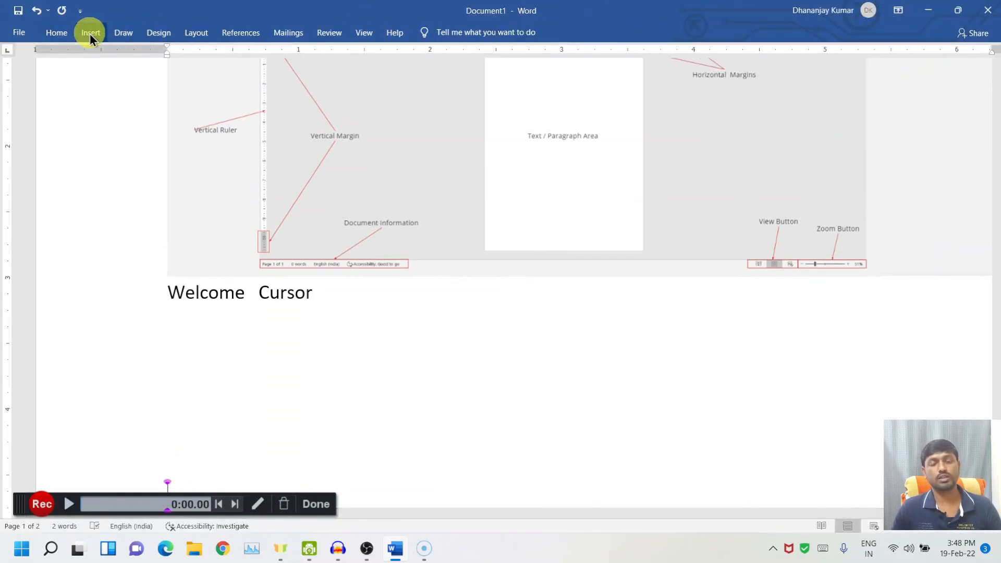
{"action": "left_click", "coordinate": [903, 10]}
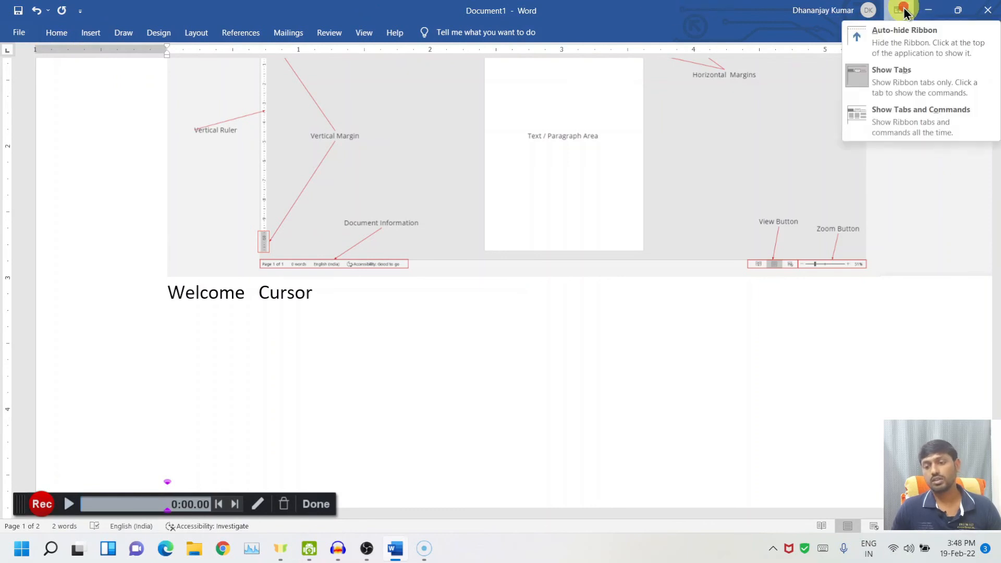
{"action": "left_click", "coordinate": [897, 121]}
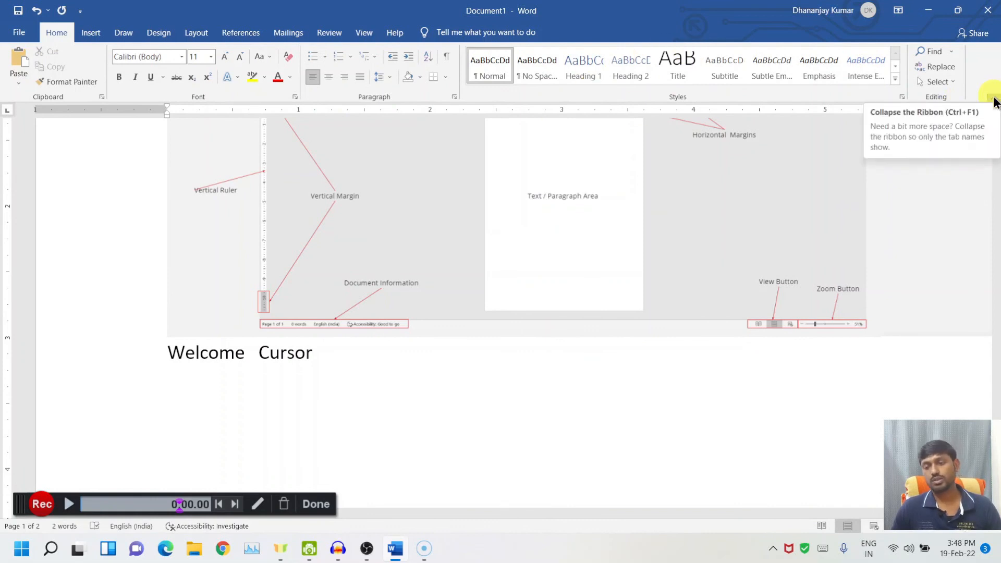
Step: Collapse the ribbon to its tab names and temporarily reveal the Home and Insert commands
{"action": "left_click", "coordinate": [992, 98]}
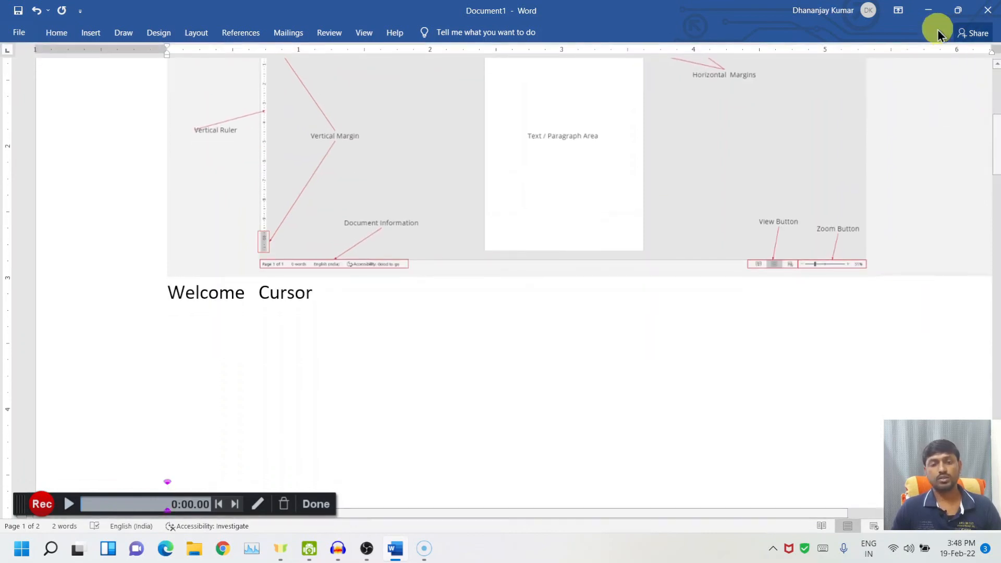
{"action": "left_click", "coordinate": [898, 12]}
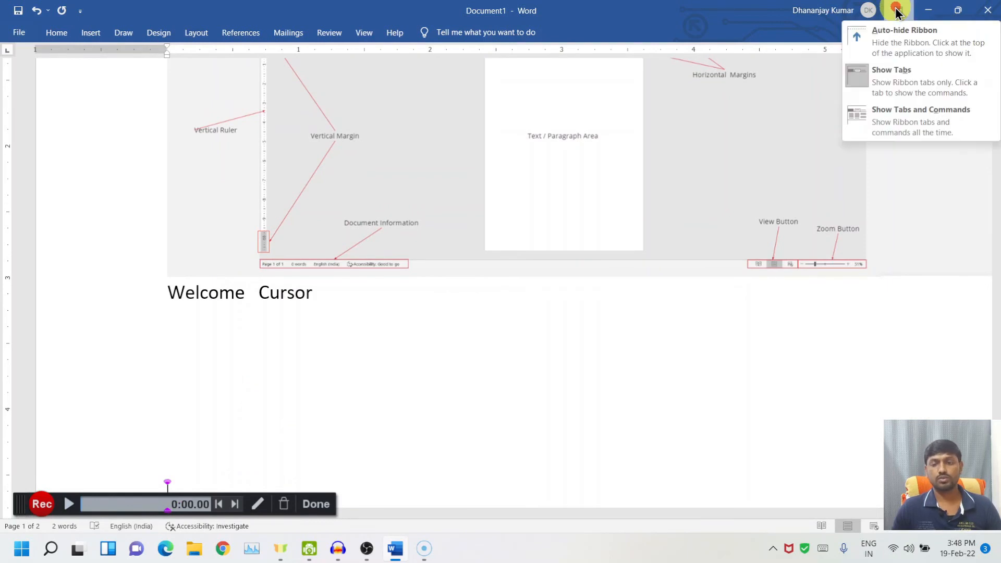
{"action": "left_click", "coordinate": [61, 32]}
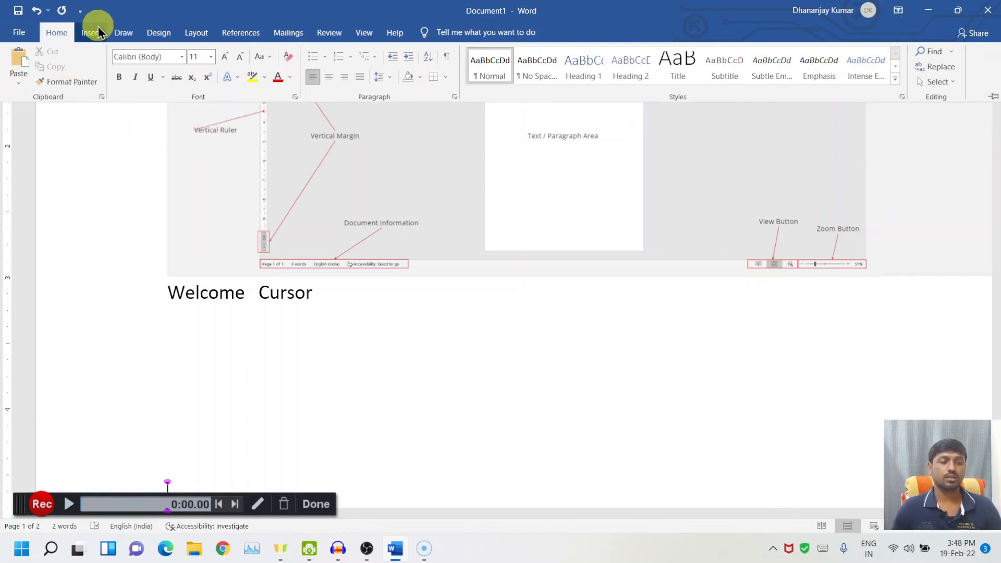
{"action": "left_click", "coordinate": [80, 35]}
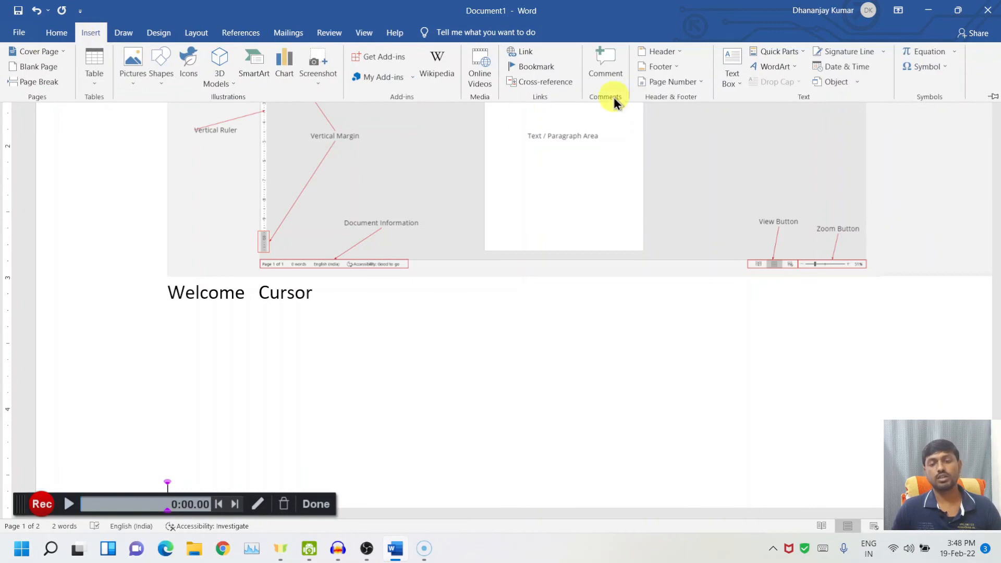
{"action": "left_click", "coordinate": [535, 340]}
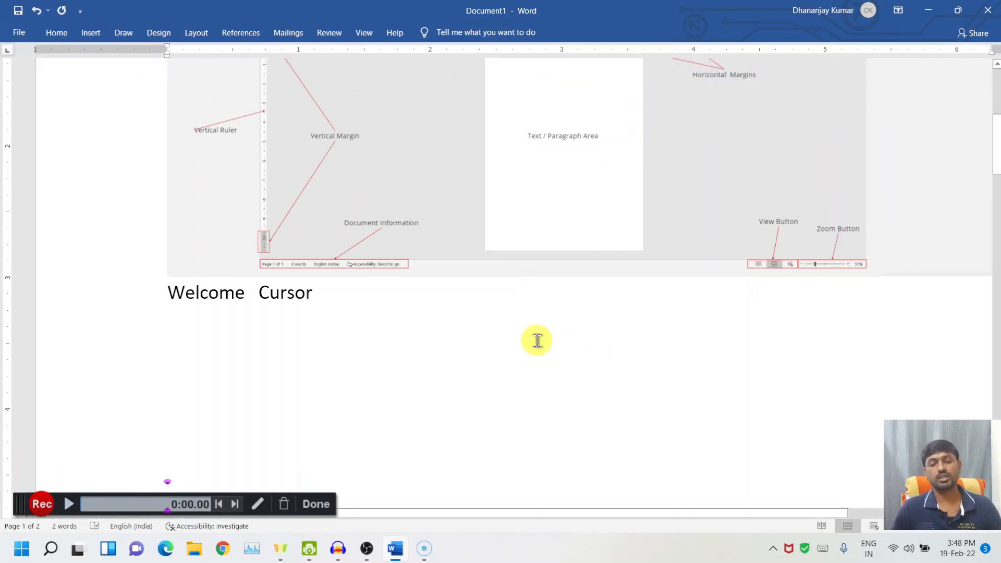
Step: Pin the ribbon open from the temporarily shown Insert commands and display the Home commands
{"action": "scroll", "coordinate": [537, 340], "scroll_direction": "up", "scroll_amount": 5}
{"action": "scroll", "coordinate": [537, 340], "scroll_direction": "down", "scroll_amount": 1}
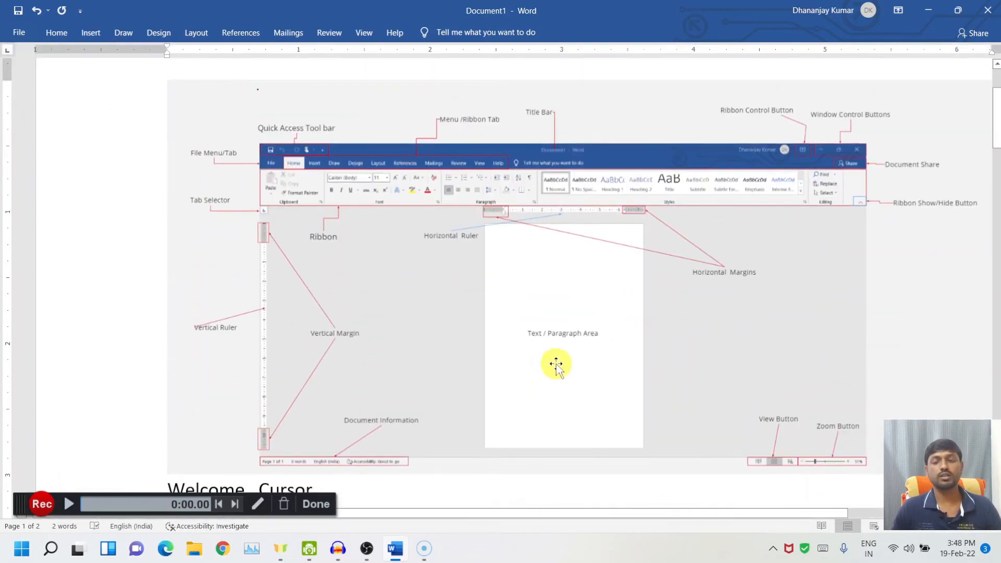
{"action": "left_click", "coordinate": [98, 35]}
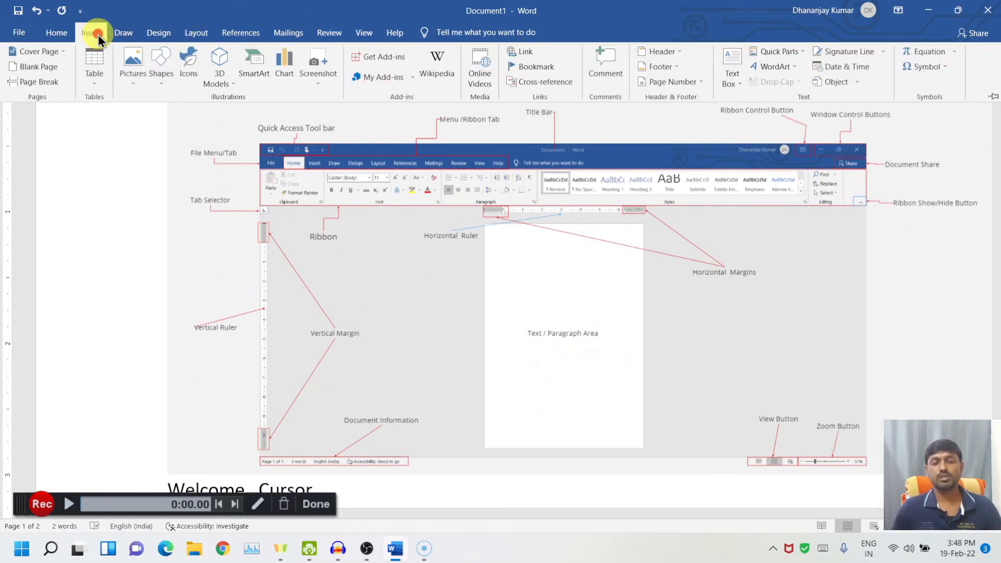
{"action": "left_click", "coordinate": [993, 99]}
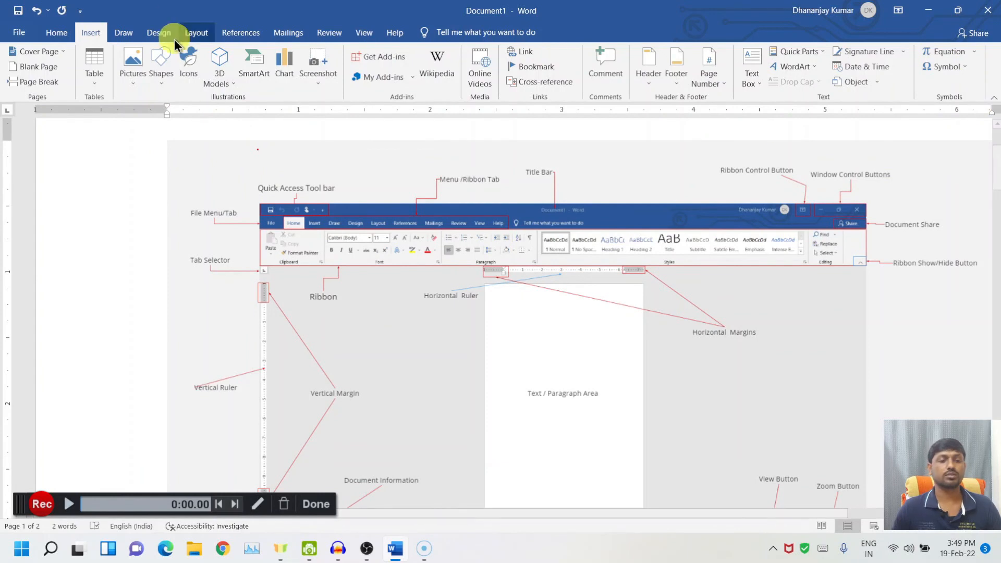
{"action": "left_click", "coordinate": [54, 35]}
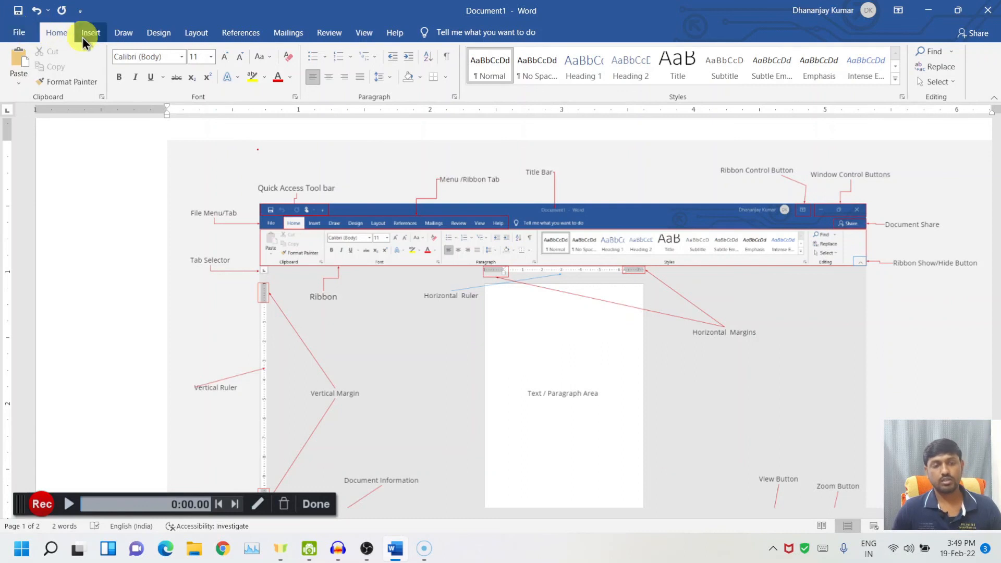
Step: Look at the File backstage view, its Info page and the Protect Document options without choosing any
{"action": "left_click", "coordinate": [19, 35]}
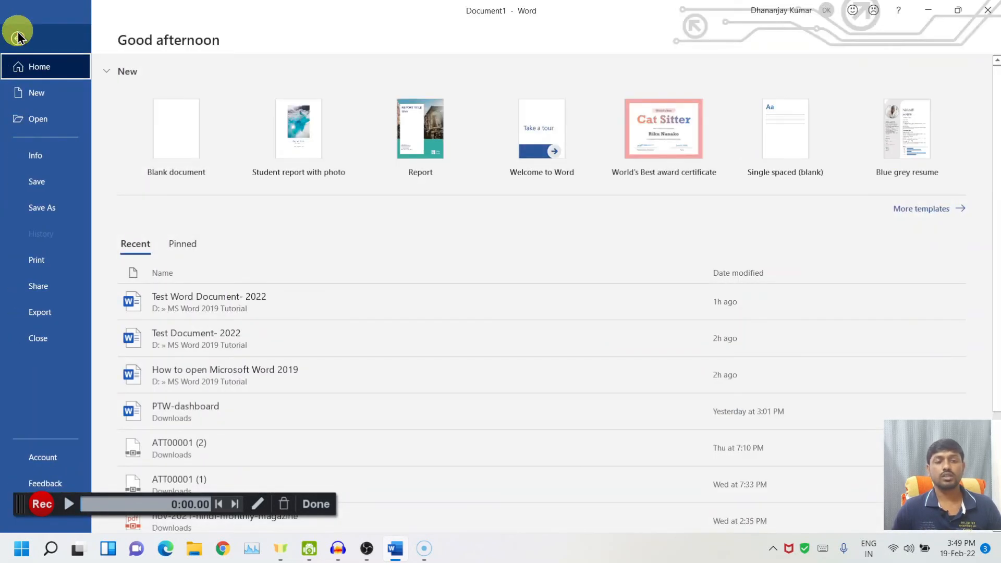
{"action": "left_click", "coordinate": [17, 32]}
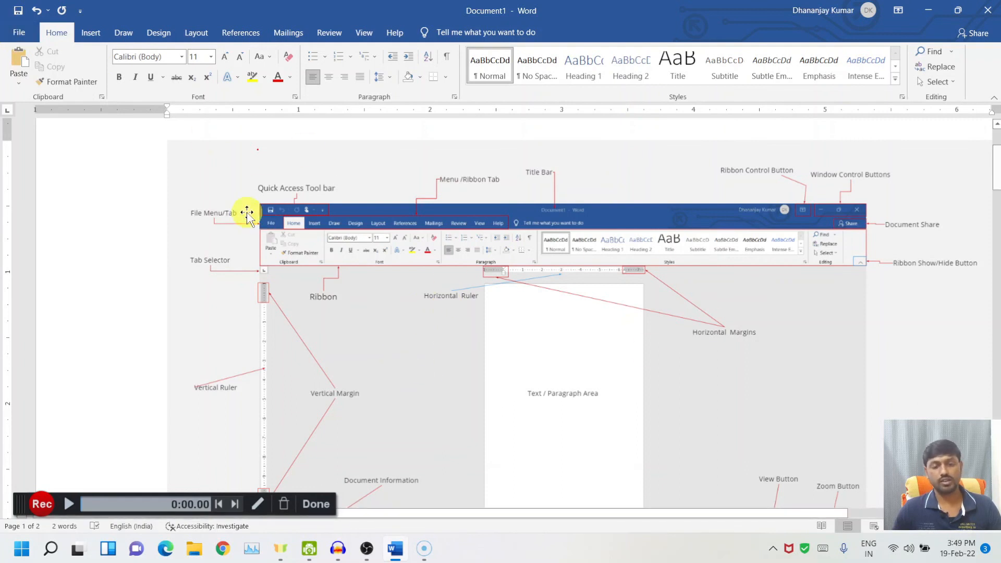
{"action": "left_click", "coordinate": [18, 35]}
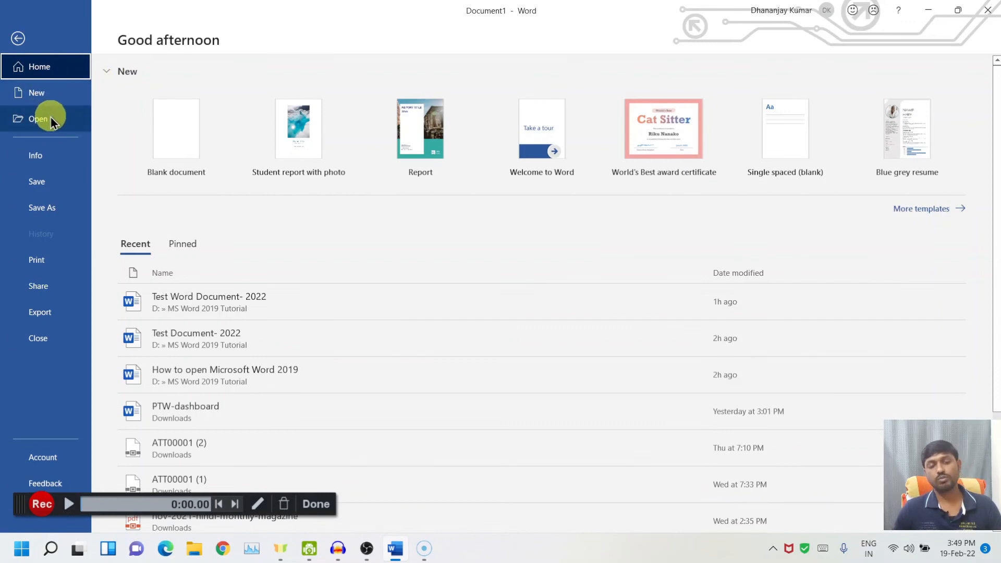
{"action": "left_click", "coordinate": [47, 156]}
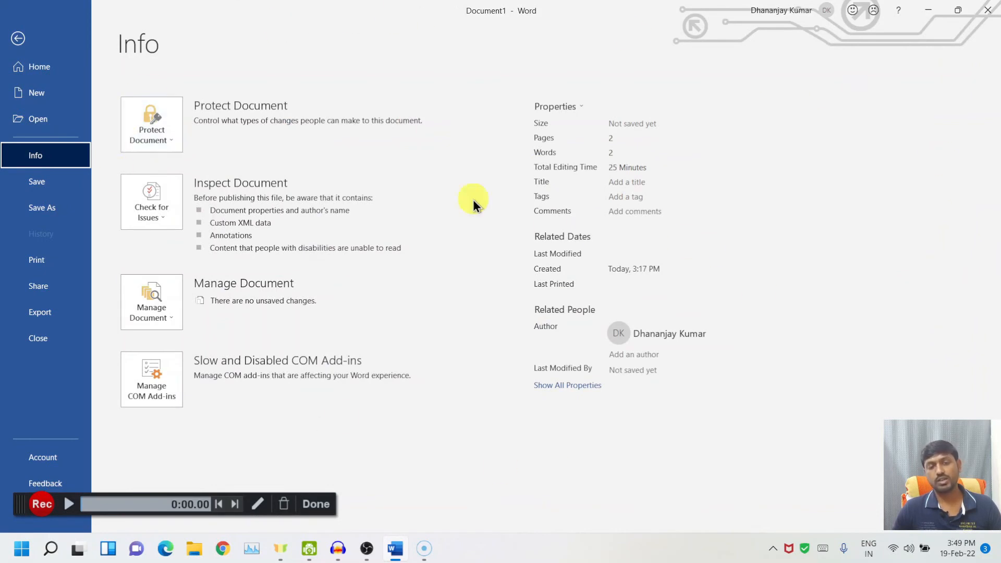
{"action": "left_click", "coordinate": [165, 148]}
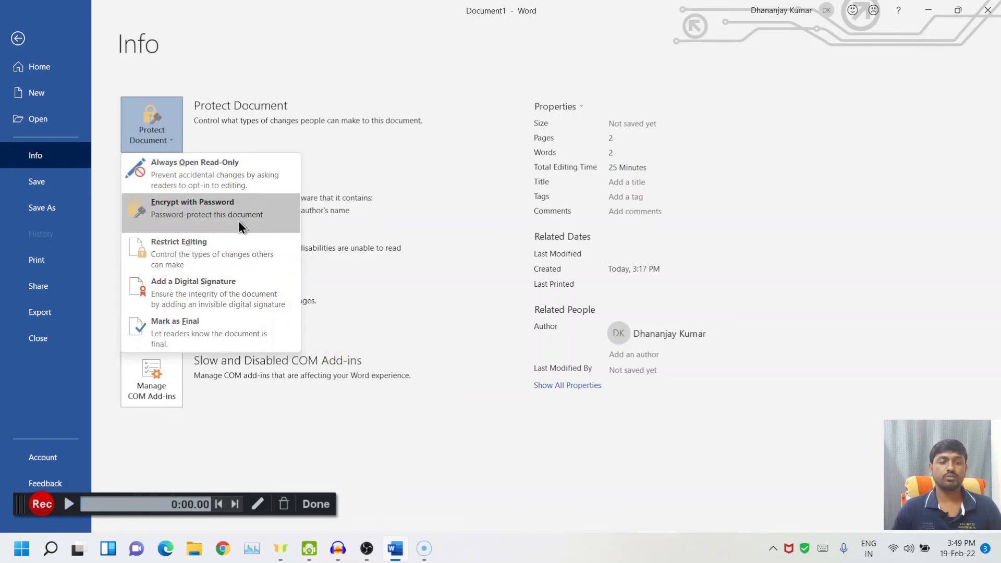
{"action": "left_click", "coordinate": [424, 176]}
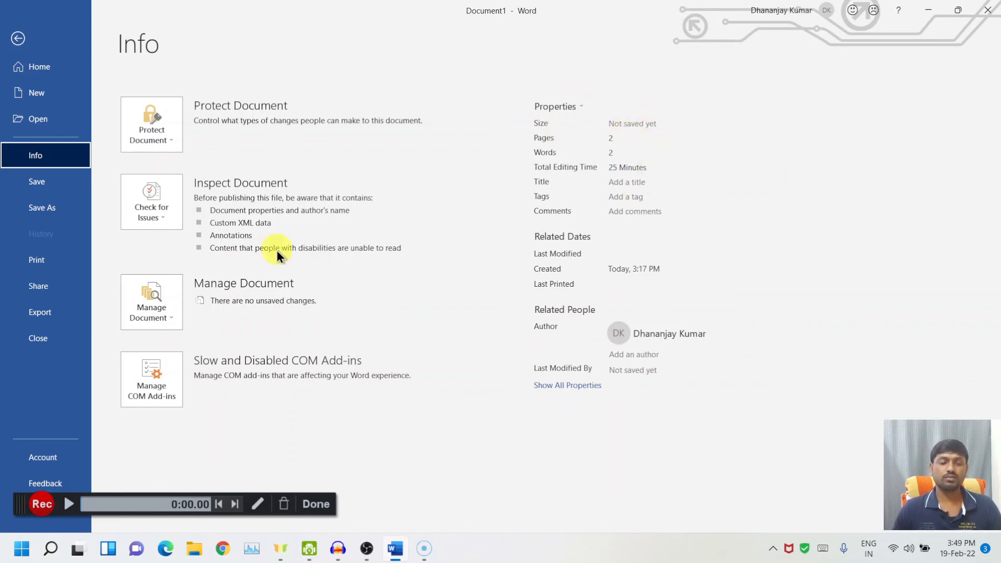
Step: Look at the save locations and the print settings, including the list of available printers
{"action": "left_click", "coordinate": [42, 190]}
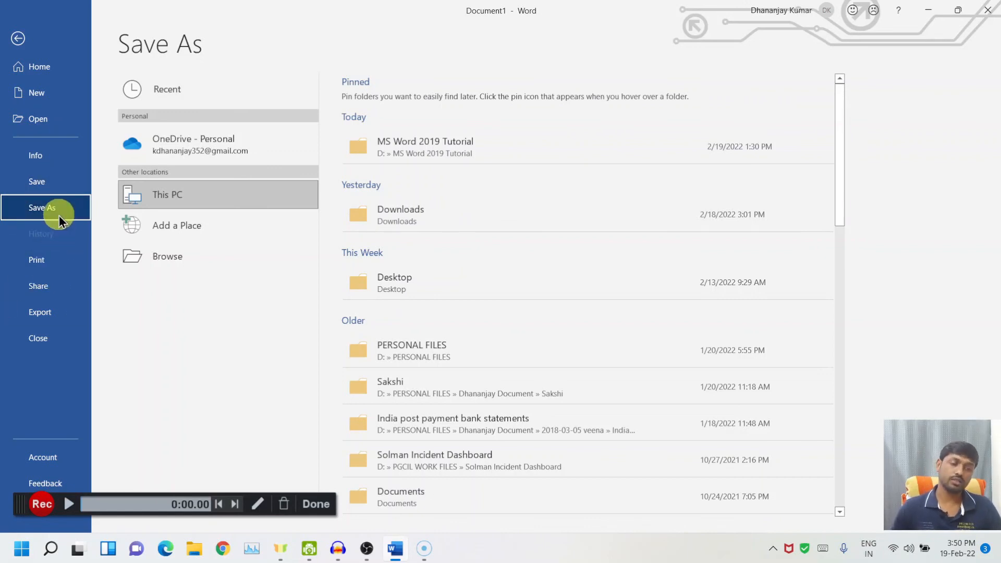
{"action": "left_click", "coordinate": [47, 266]}
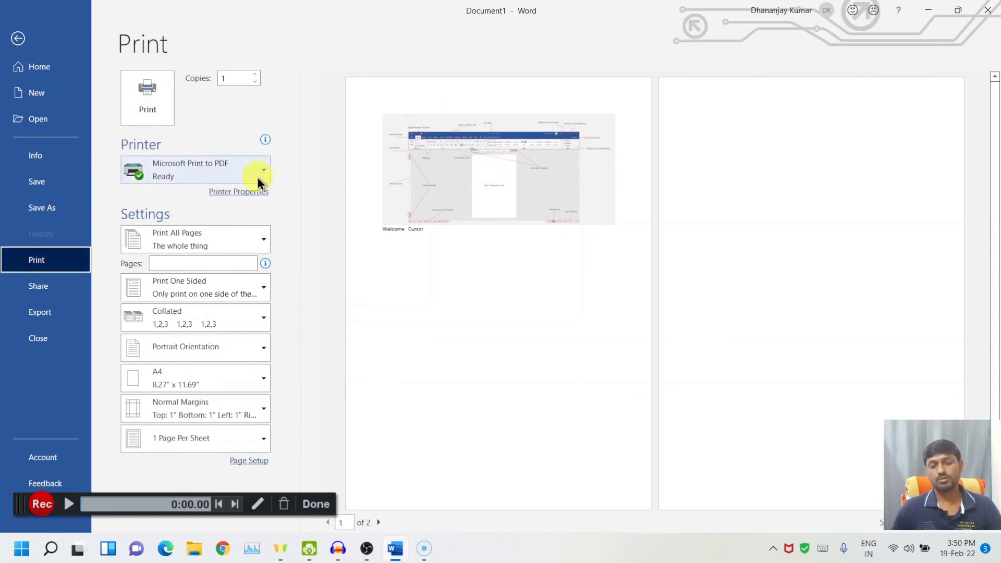
{"action": "left_click", "coordinate": [255, 176]}
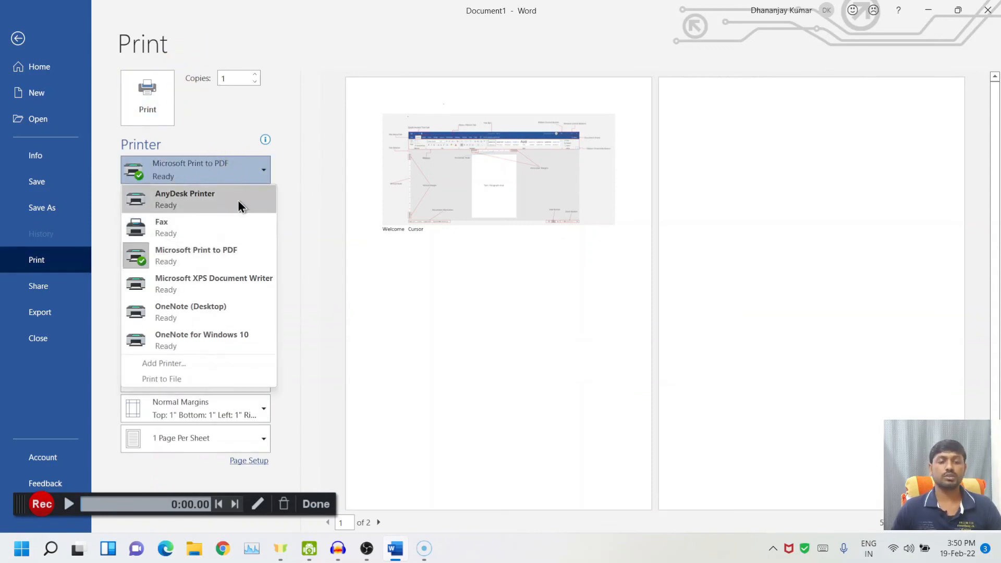
{"action": "left_click", "coordinate": [306, 127]}
Step: Look at the Share page with its Email options and at the Export page
{"action": "left_click", "coordinate": [61, 290]}
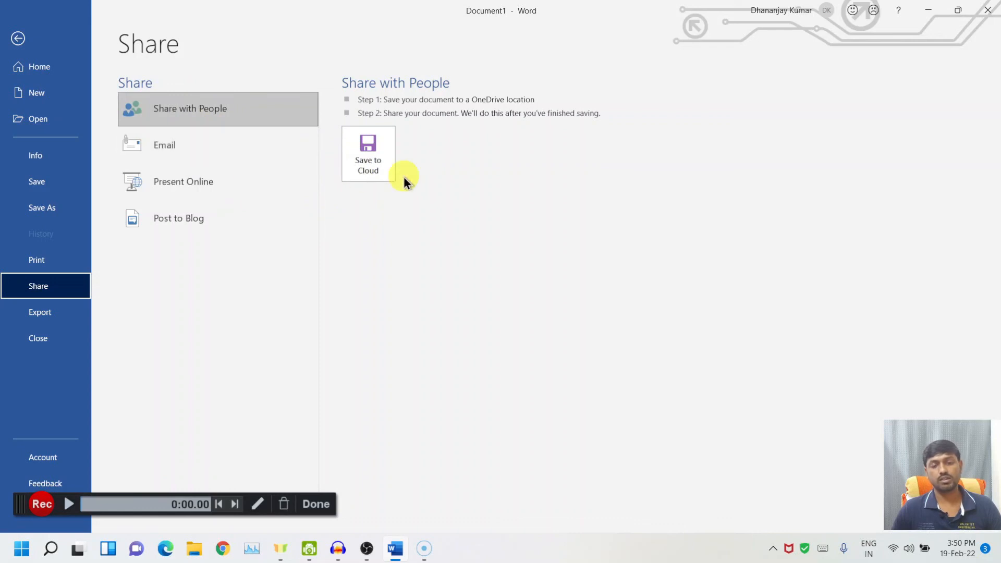
{"action": "left_click", "coordinate": [175, 158]}
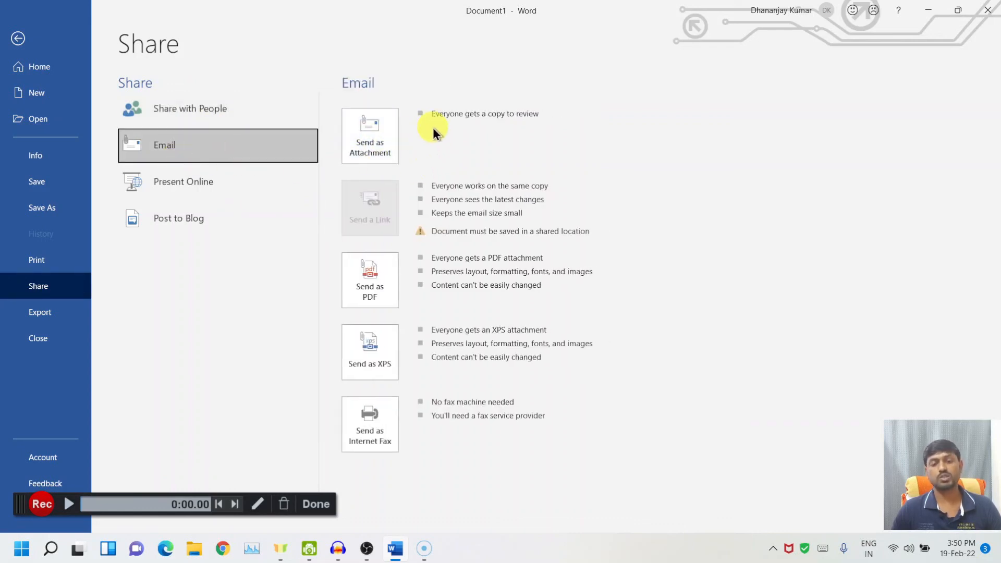
{"action": "left_click", "coordinate": [46, 313]}
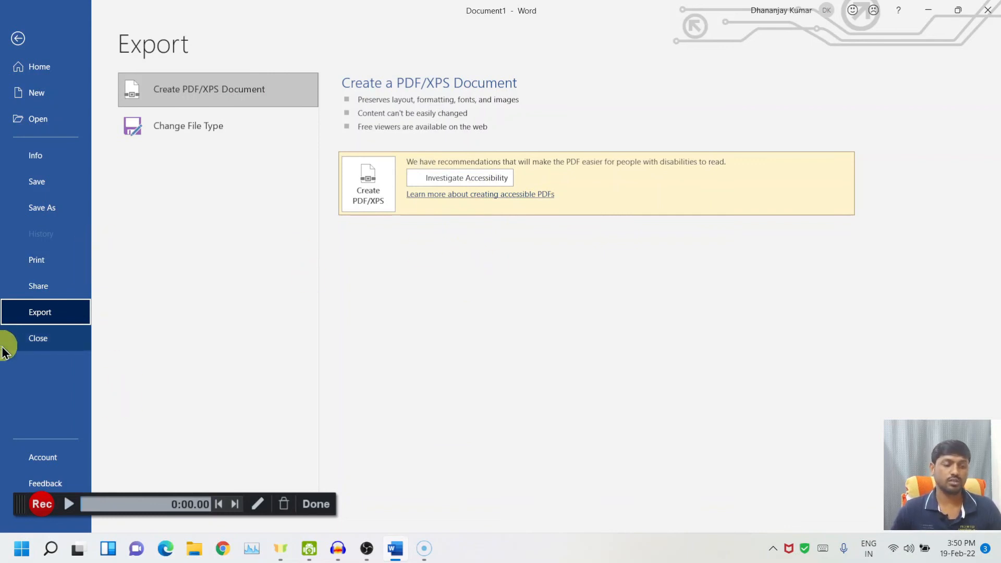
Step: Try to close the document from the File backstage view and cancel at the save prompt
{"action": "left_click", "coordinate": [35, 340]}
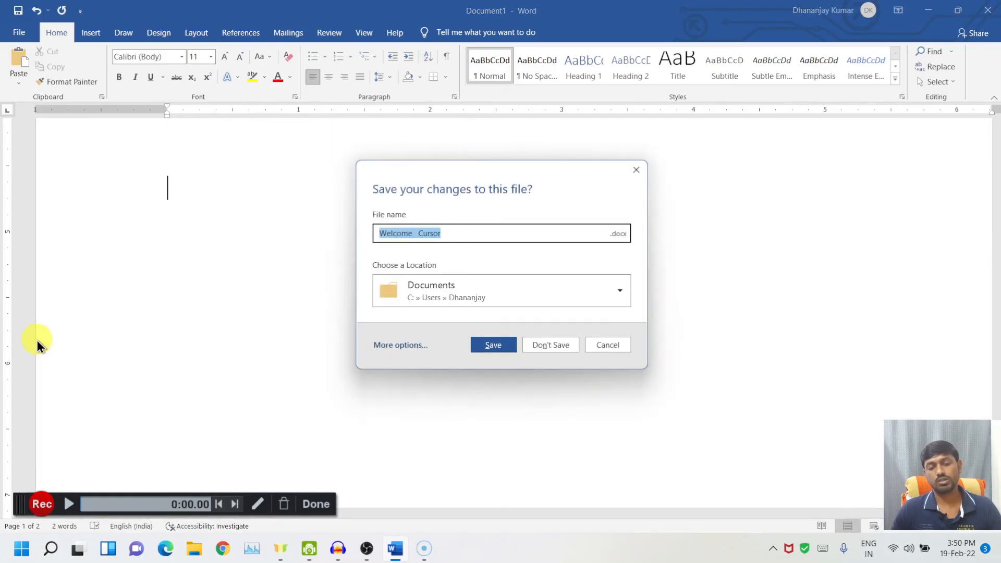
{"action": "left_click", "coordinate": [610, 345]}
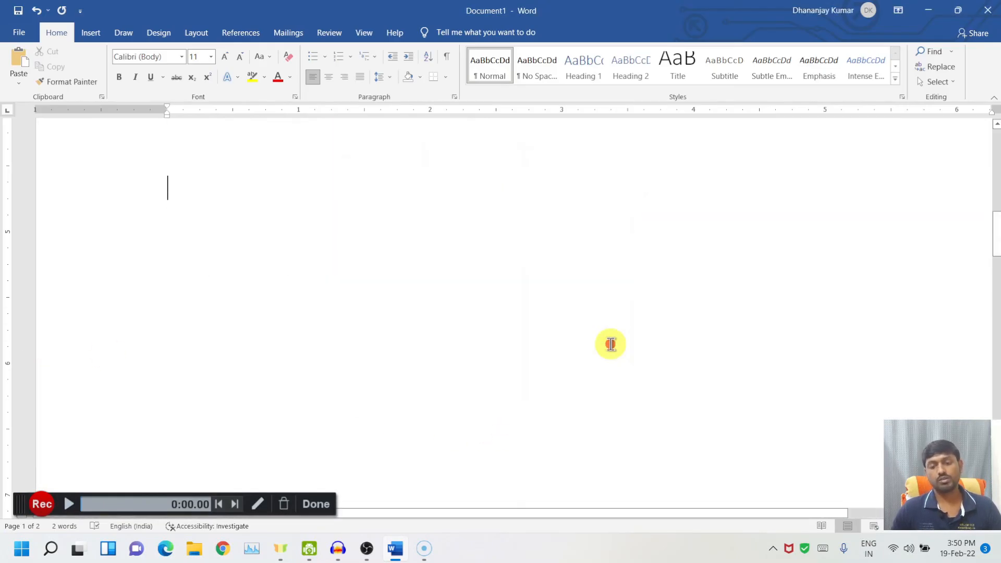
Step: Outline the whole ribbon with a rectangle screen annotation, undo it and leave drawing mode
{"action": "left_click", "coordinate": [258, 503]}
{"action": "left_click", "coordinate": [767, 443]}
{"action": "mouse_move", "coordinate": [21, 62]}
{"action": "left_mouse_down"}
{"action": "mouse_move", "coordinate": [392, 117]}
{"action": "mouse_move", "coordinate": [997, 105]}
{"action": "left_mouse_up"}
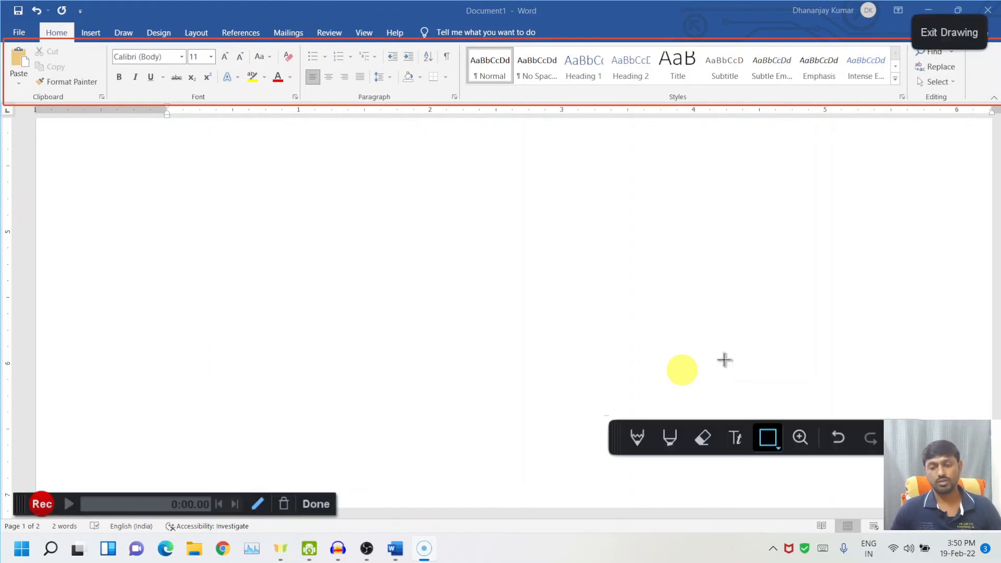
{"action": "key", "text": "ctrl+z"}
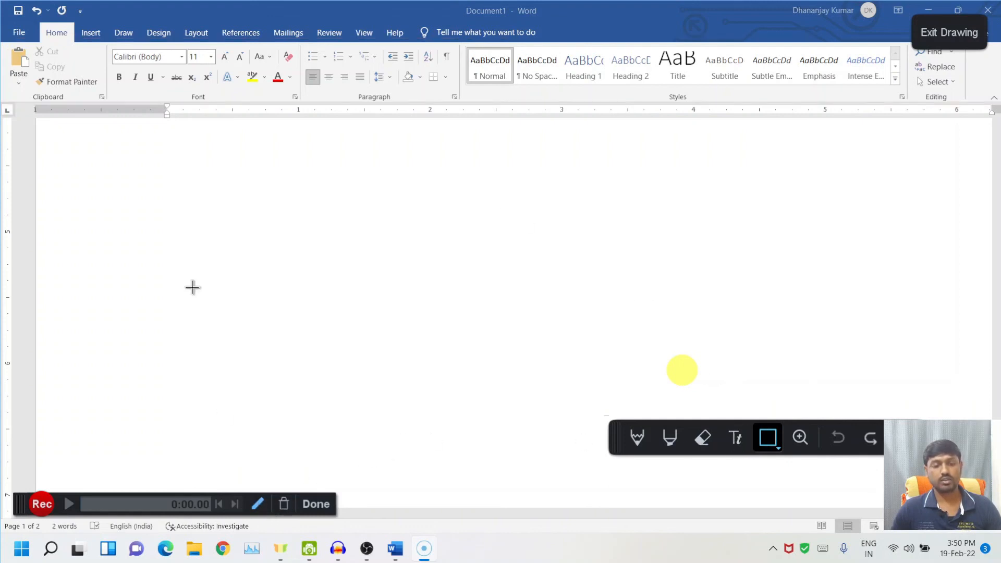
{"action": "key", "text": "Escape"}
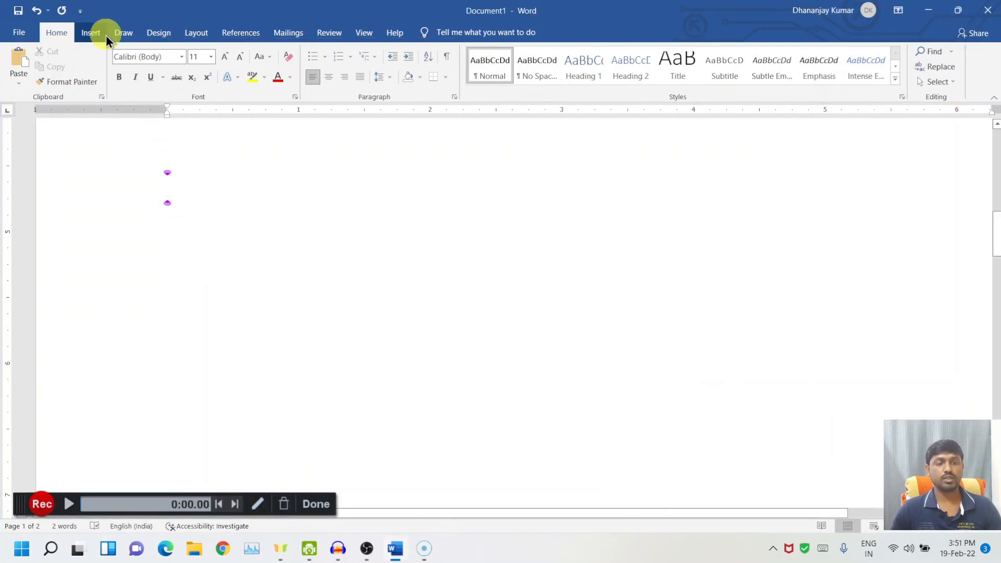
Step: Display the Insert commands on the ribbon and outline the Pages group with a rectangle screen annotation
{"action": "left_click", "coordinate": [92, 32]}
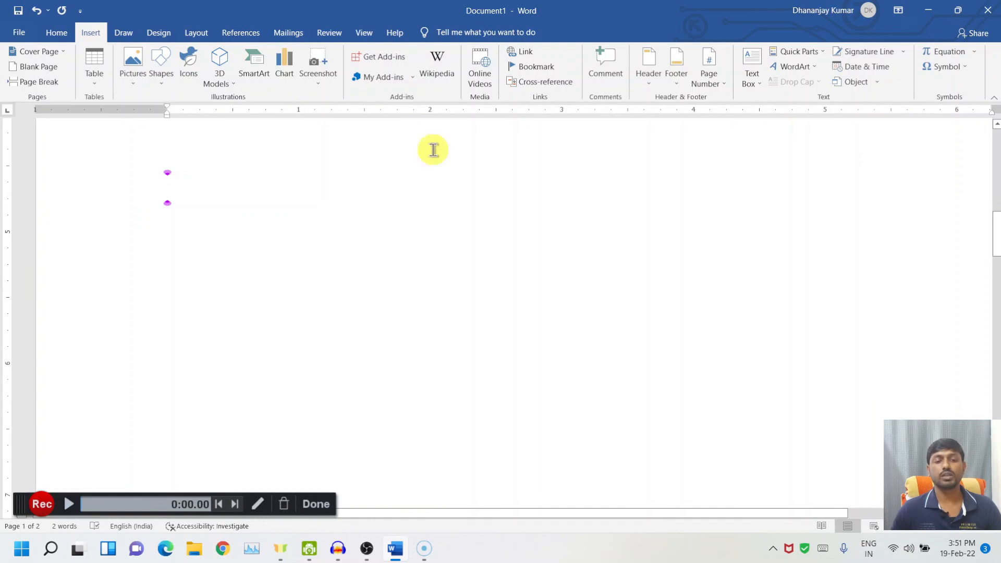
{"action": "left_click", "coordinate": [254, 507]}
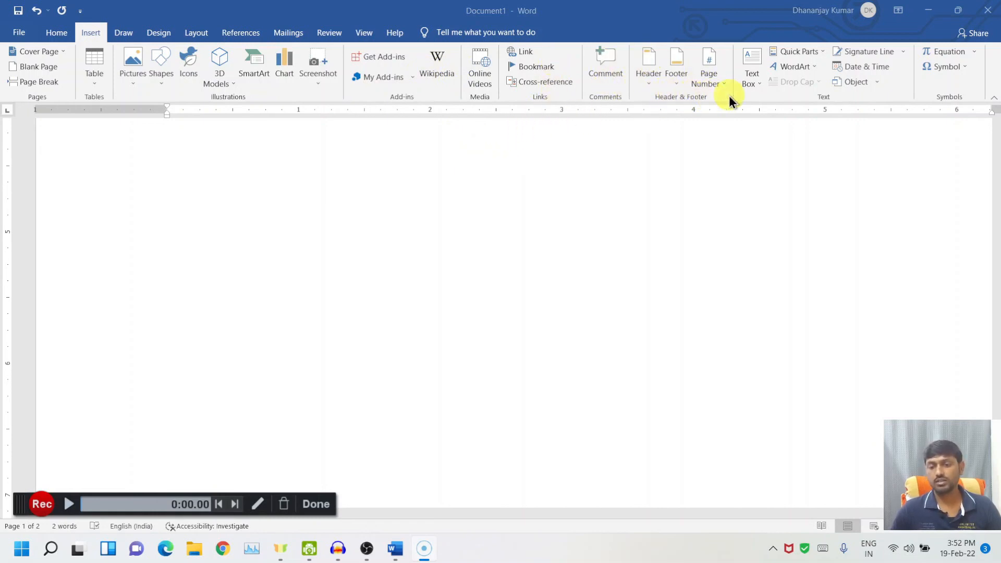
{"action": "left_click", "coordinate": [257, 503]}
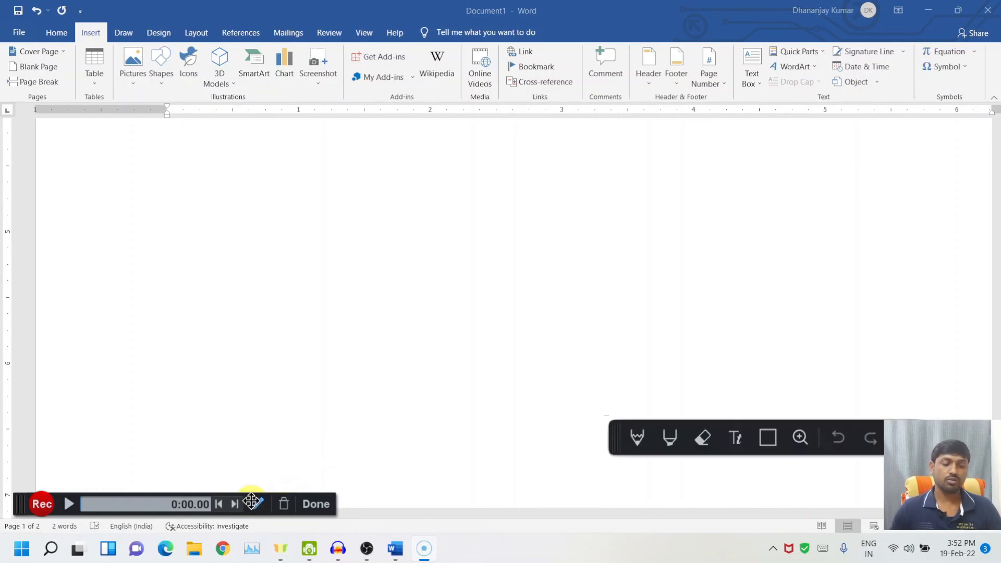
{"action": "left_click", "coordinate": [768, 438]}
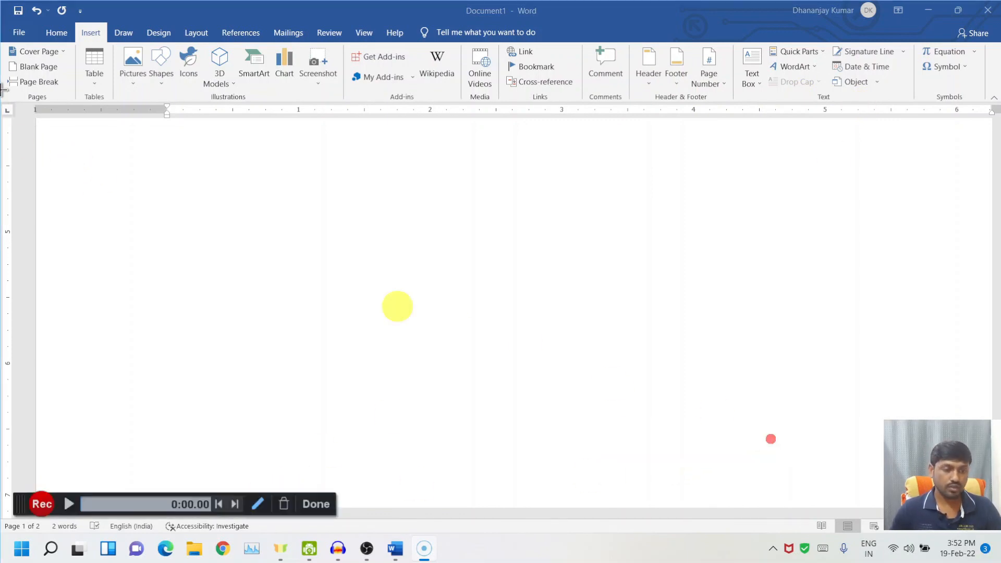
{"action": "left_click_drag", "start_coordinate": [2, 42], "coordinate": [74, 99]}
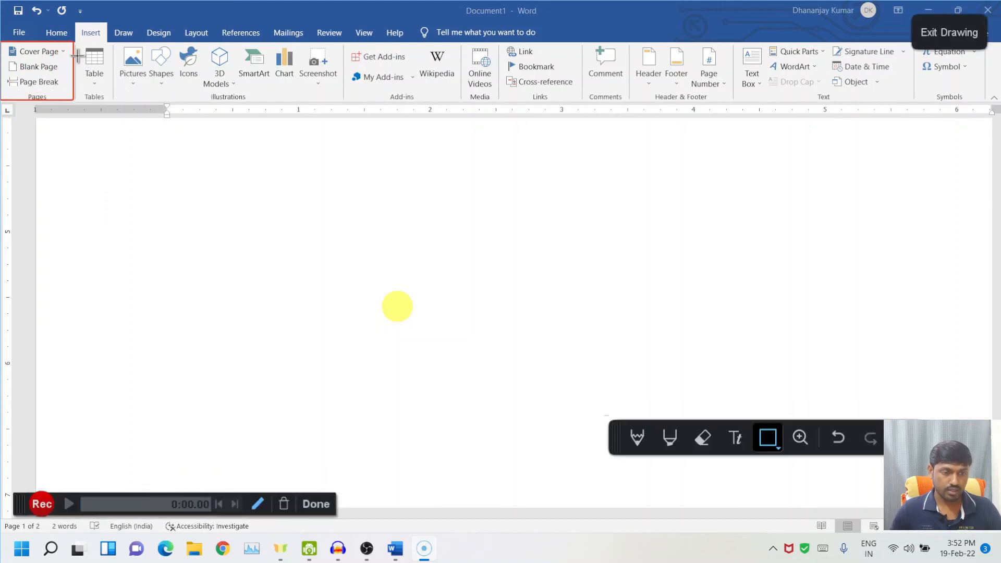
Step: Outline the Tables group and the Illustrations group of the Insert ribbon with rectangle screen annotations
{"action": "mouse_move", "coordinate": [75, 46]}
{"action": "left_mouse_down"}
{"action": "mouse_move", "coordinate": [103, 108]}
{"action": "mouse_move", "coordinate": [112, 100]}
{"action": "left_mouse_up"}
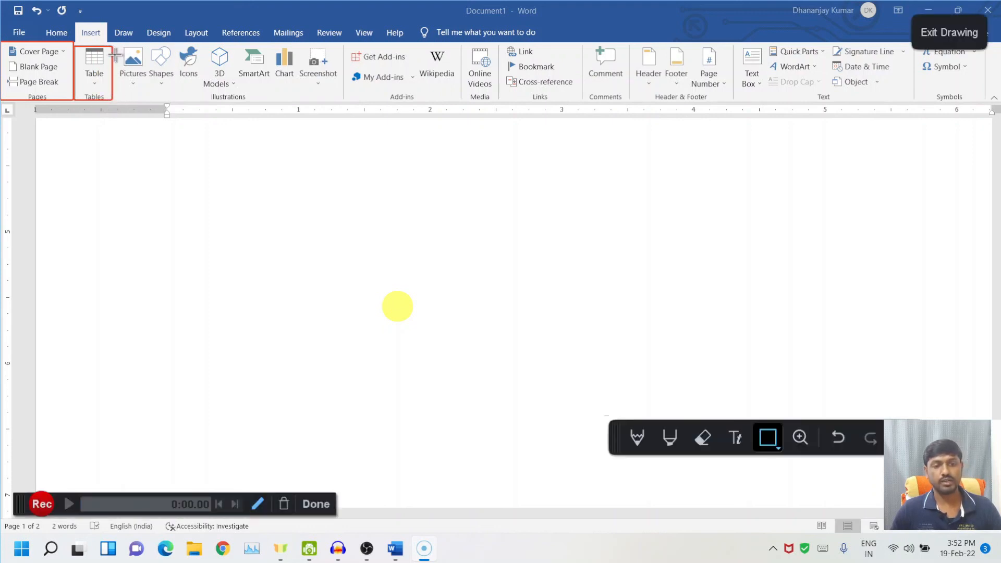
{"action": "mouse_move", "coordinate": [112, 47]}
{"action": "left_mouse_down"}
{"action": "mouse_move", "coordinate": [132, 100]}
{"action": "mouse_move", "coordinate": [266, 111]}
{"action": "mouse_move", "coordinate": [342, 102]}
{"action": "left_mouse_up"}
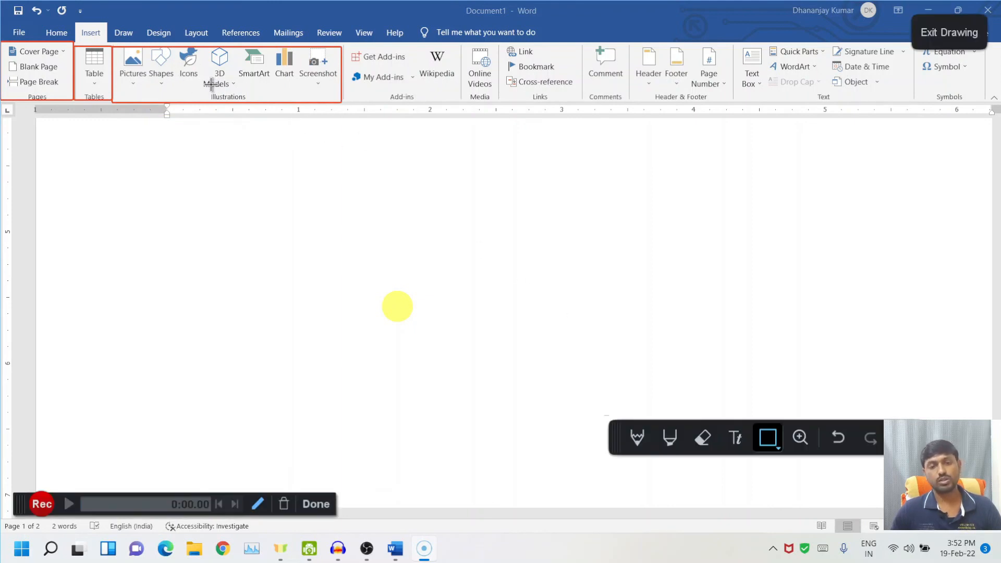
Step: Outline the whole ribbon with a teal rectangle screen annotation and undo it
{"action": "left_click", "coordinate": [768, 438]}
{"action": "left_click", "coordinate": [737, 320]}
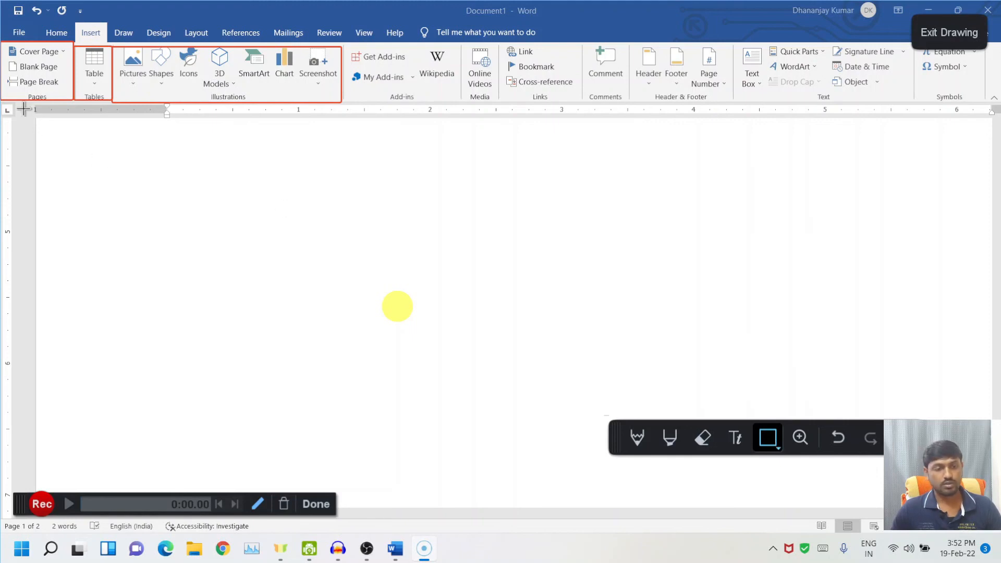
{"action": "mouse_move", "coordinate": [2, 40]}
{"action": "left_mouse_down"}
{"action": "mouse_move", "coordinate": [11, 57]}
{"action": "mouse_move", "coordinate": [626, 96]}
{"action": "mouse_move", "coordinate": [997, 104]}
{"action": "left_mouse_up"}
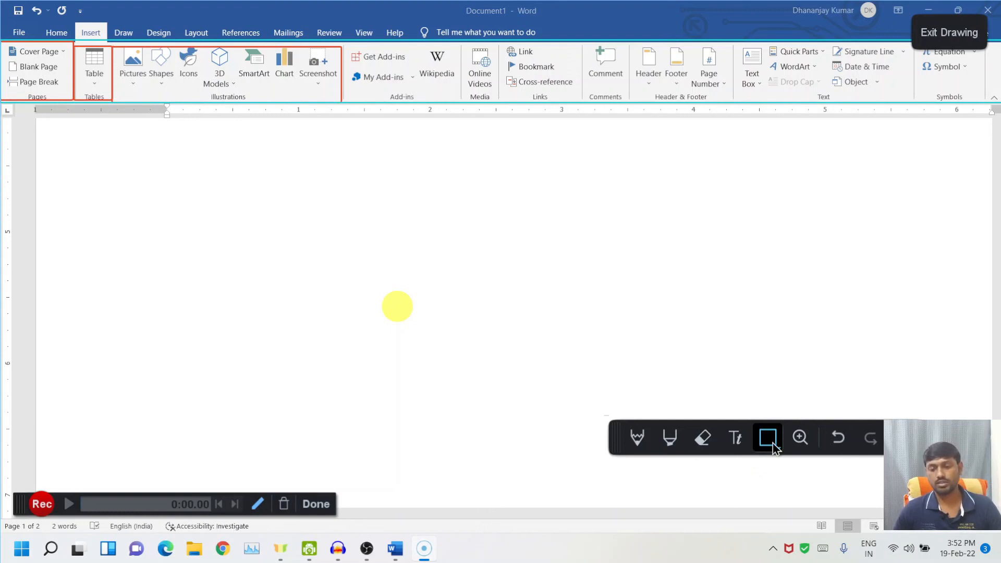
{"action": "key", "text": "ctrl+z"}
{"action": "key", "text": "ctrl+z"}
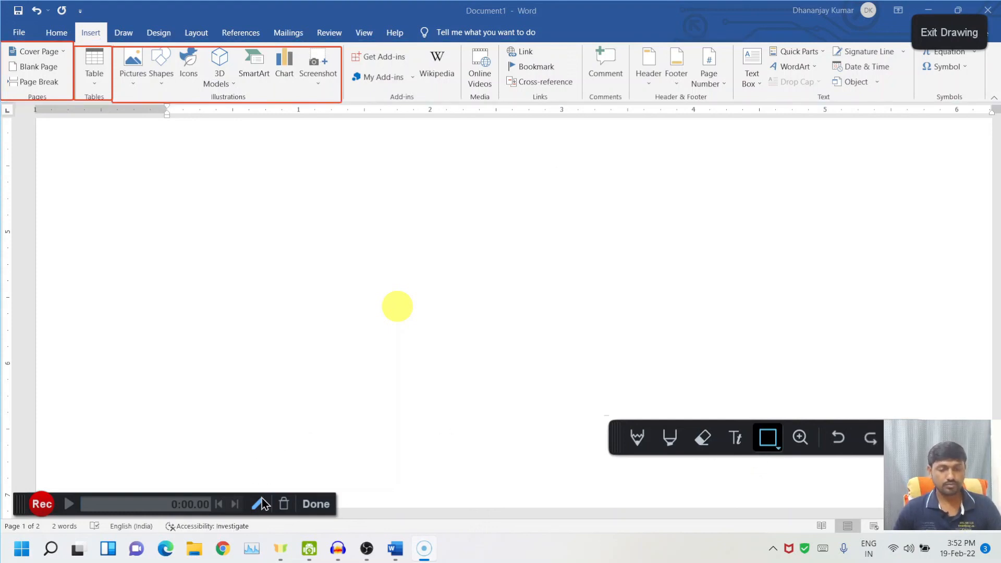
Step: Leave drawing mode and look through the Insert, Draw, Design and Layout commands on the ribbon
{"action": "left_click", "coordinate": [261, 508]}
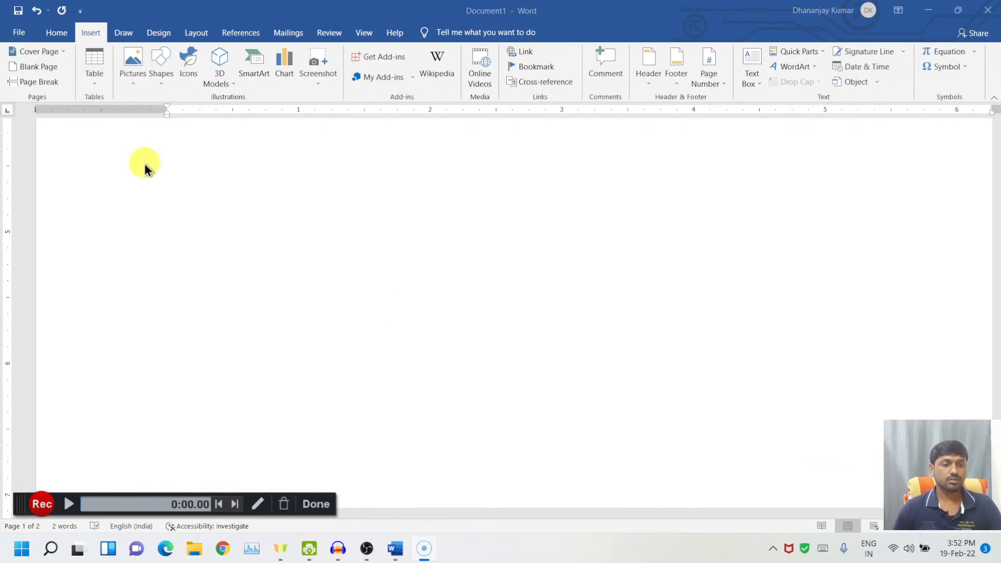
{"action": "left_click", "coordinate": [89, 33]}
{"action": "left_click", "coordinate": [123, 33]}
{"action": "left_click", "coordinate": [155, 33]}
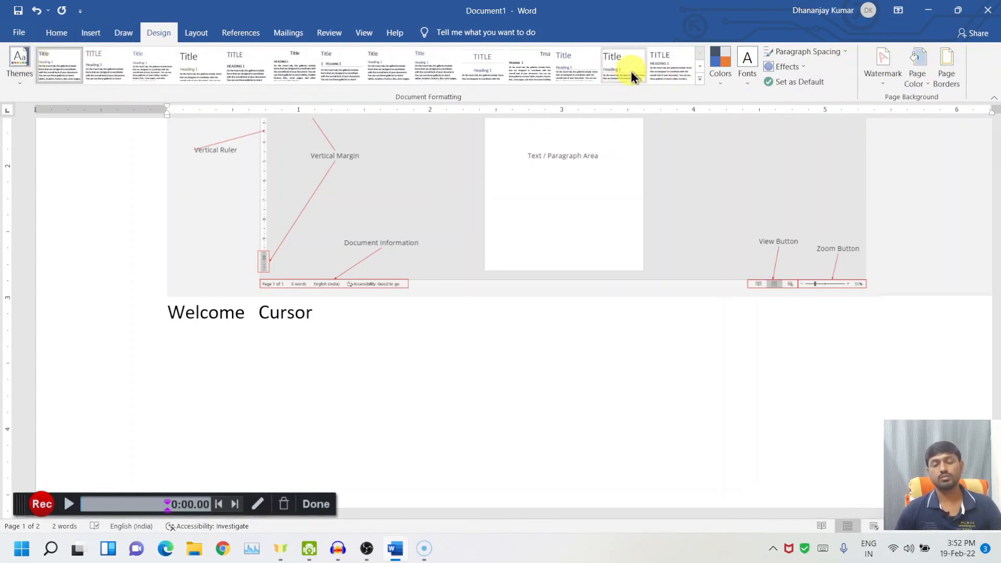
{"action": "left_click", "coordinate": [195, 35]}
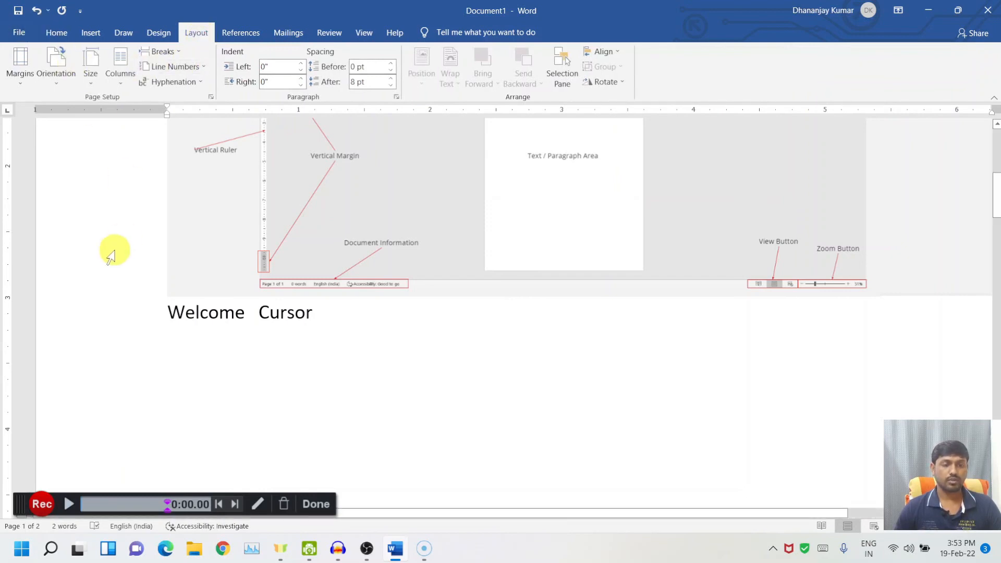
Step: Outline the left margin on the horizontal ruler and the top margin on the vertical ruler with rectangles, and leave drawing mode
{"action": "scroll", "coordinate": [110, 256], "scroll_direction": "up", "scroll_amount": 6}
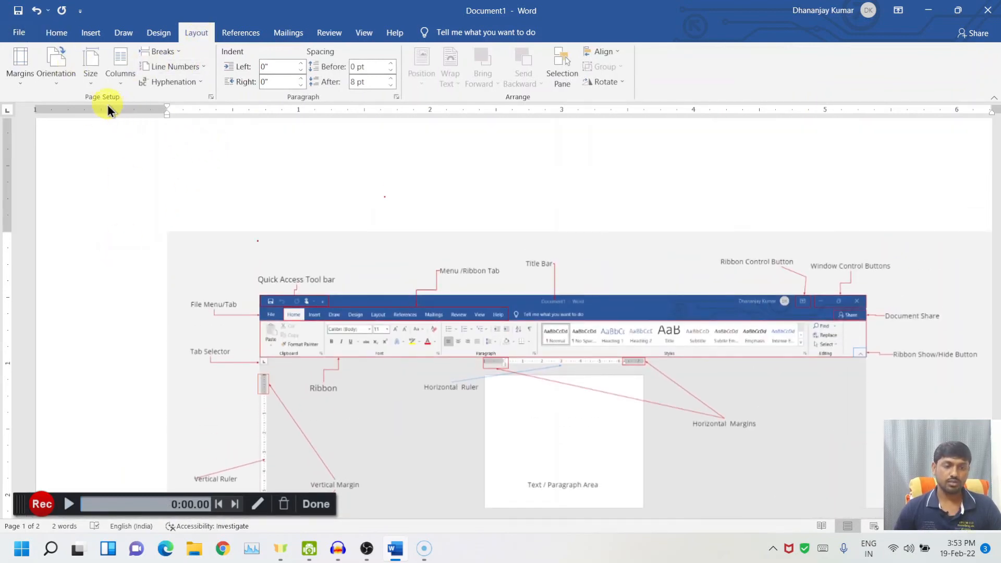
{"action": "left_click", "coordinate": [258, 502]}
{"action": "mouse_move", "coordinate": [26, 103]}
{"action": "left_mouse_down"}
{"action": "mouse_move", "coordinate": [185, 131]}
{"action": "mouse_move", "coordinate": [189, 120]}
{"action": "mouse_move", "coordinate": [179, 118]}
{"action": "left_mouse_up"}
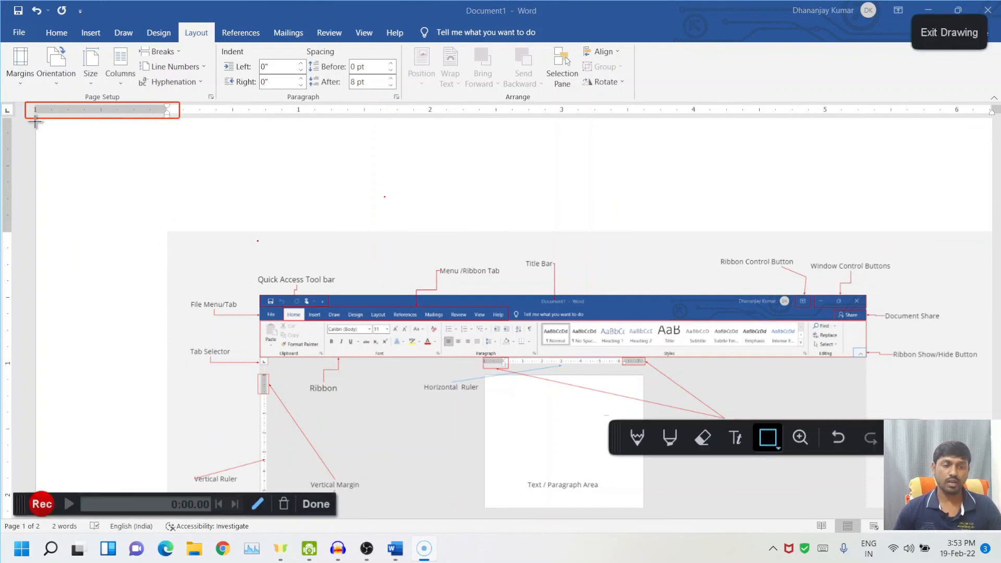
{"action": "left_click_drag", "start_coordinate": [4, 111], "coordinate": [24, 239]}
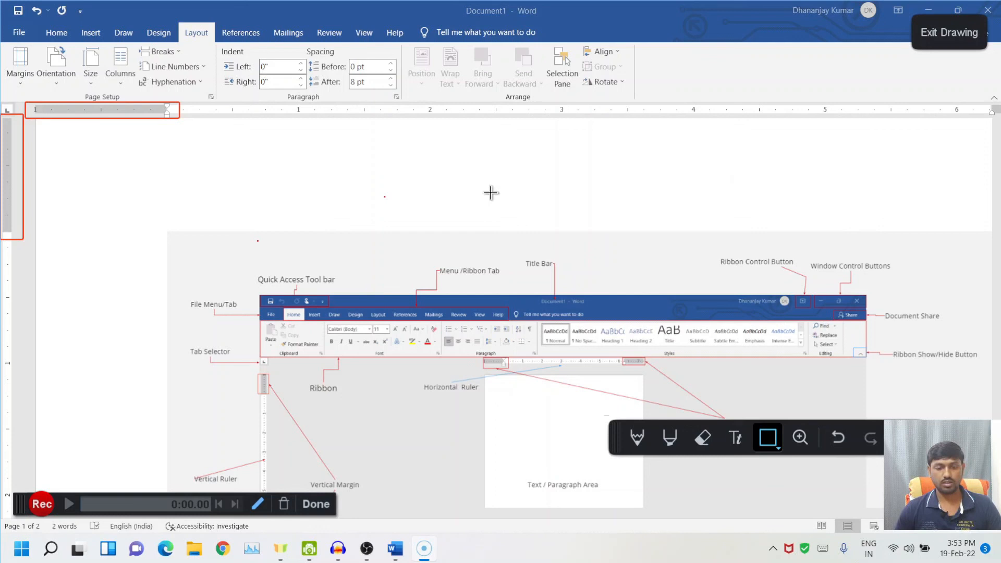
{"action": "left_click", "coordinate": [257, 503]}
Step: Outline the right margin on the horizontal ruler and the bottom margin on the vertical ruler with rectangle annotations
{"action": "scroll", "coordinate": [636, 223], "scroll_direction": "down", "scroll_amount": 3}
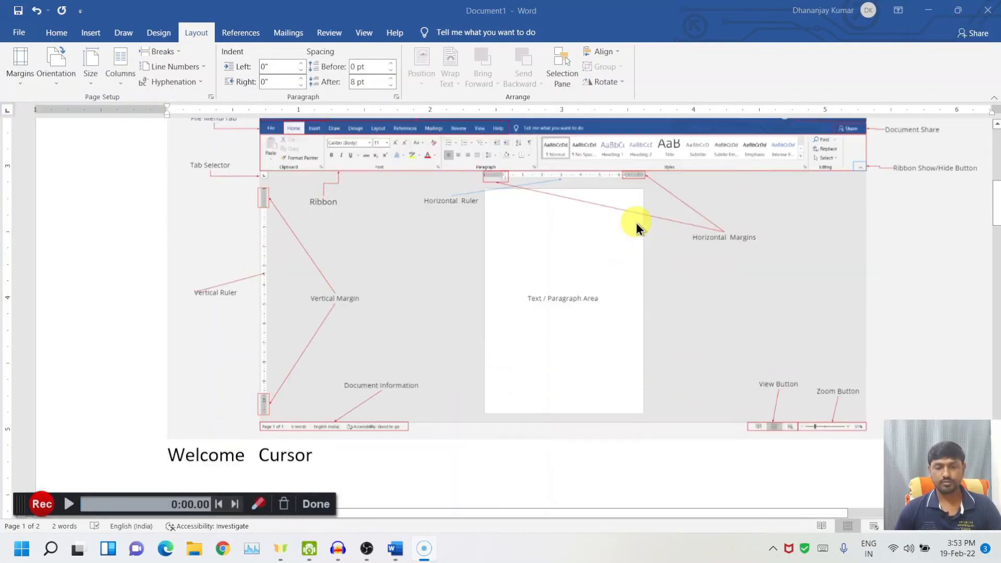
{"action": "scroll", "coordinate": [637, 224], "scroll_direction": "down", "scroll_amount": 4}
{"action": "scroll", "coordinate": [636, 225], "scroll_direction": "down", "scroll_amount": 5}
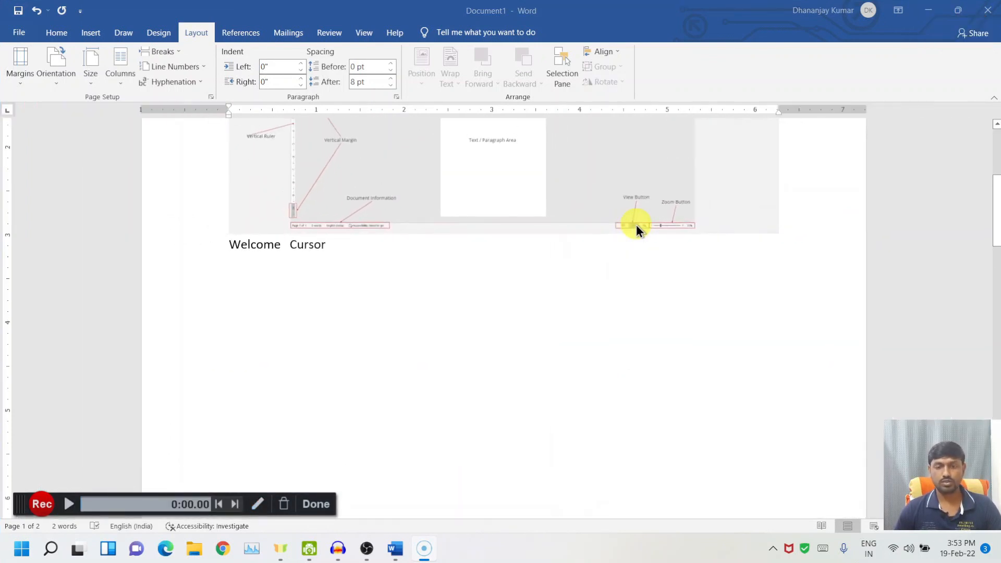
{"action": "scroll", "coordinate": [636, 224], "scroll_direction": "down", "scroll_amount": 2}
{"action": "scroll", "coordinate": [643, 223], "scroll_direction": "down", "scroll_amount": 2}
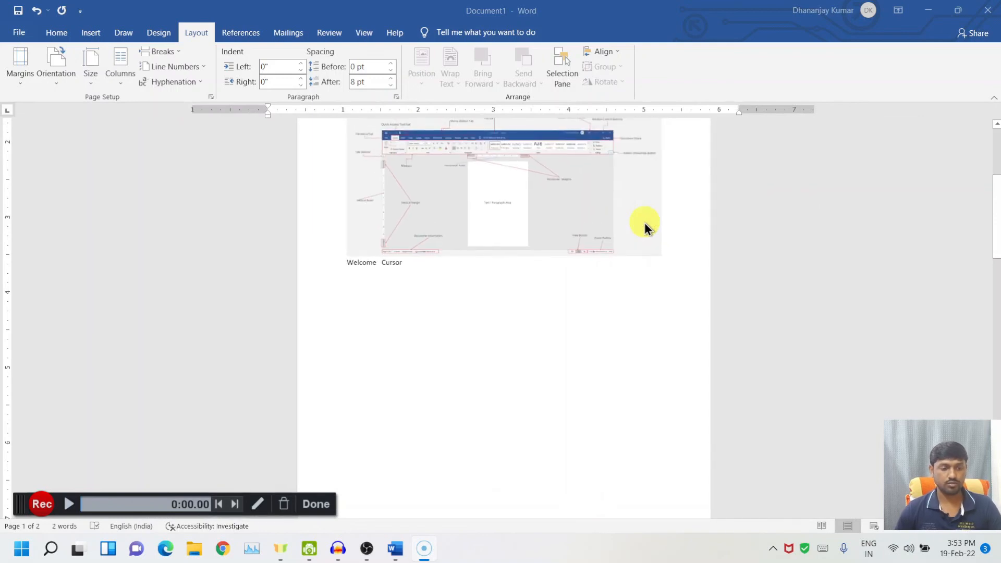
{"action": "scroll", "coordinate": [644, 224], "scroll_direction": "down", "scroll_amount": 6}
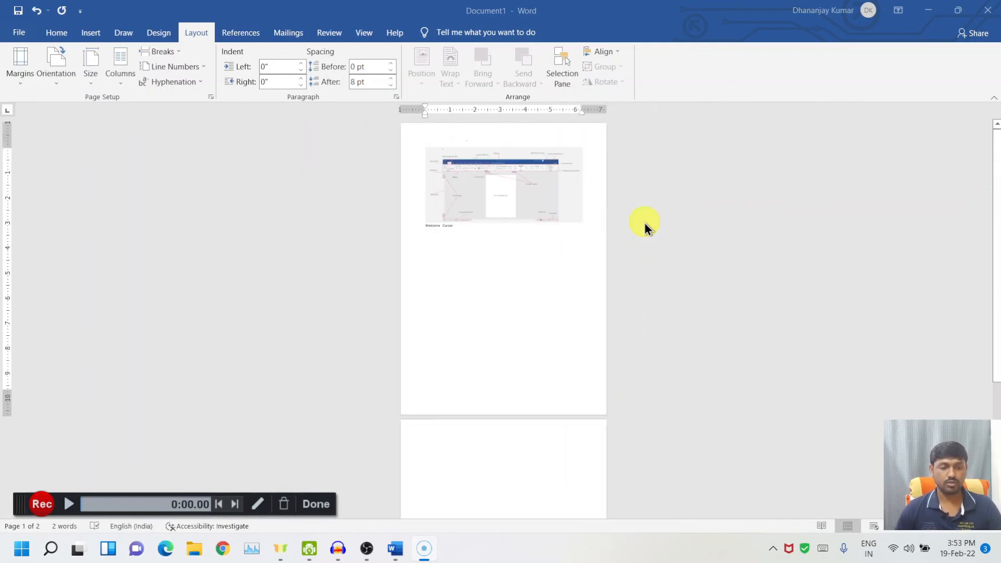
{"action": "scroll", "coordinate": [645, 224], "scroll_direction": "up", "scroll_amount": 3}
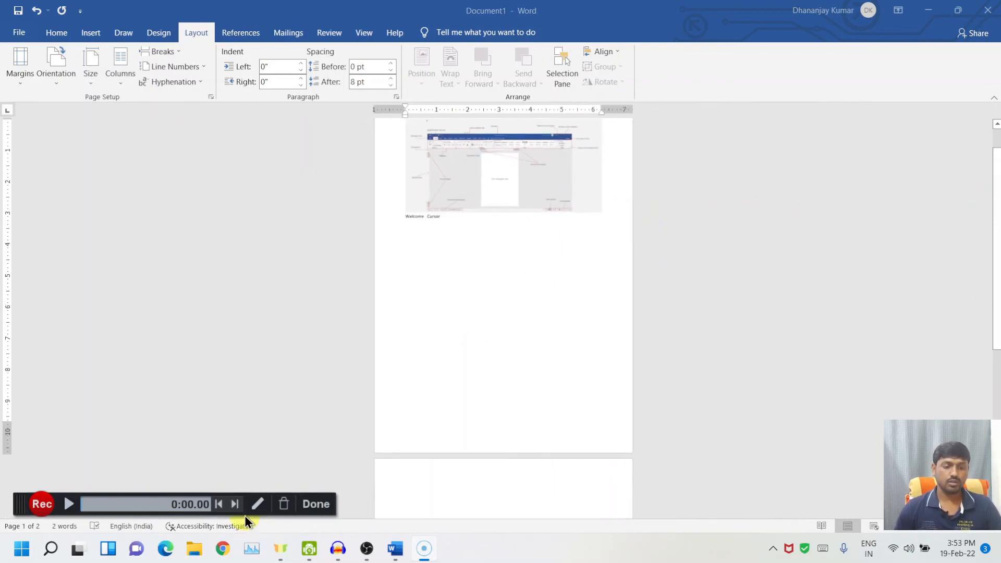
{"action": "left_click", "coordinate": [258, 503]}
{"action": "left_click", "coordinate": [768, 438]}
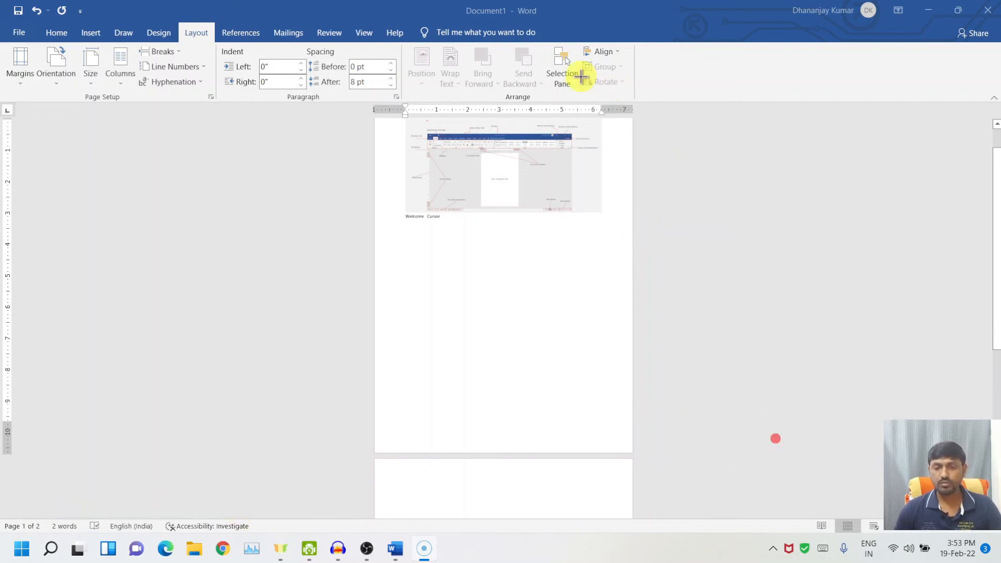
{"action": "left_click_drag", "start_coordinate": [592, 105], "coordinate": [636, 122]}
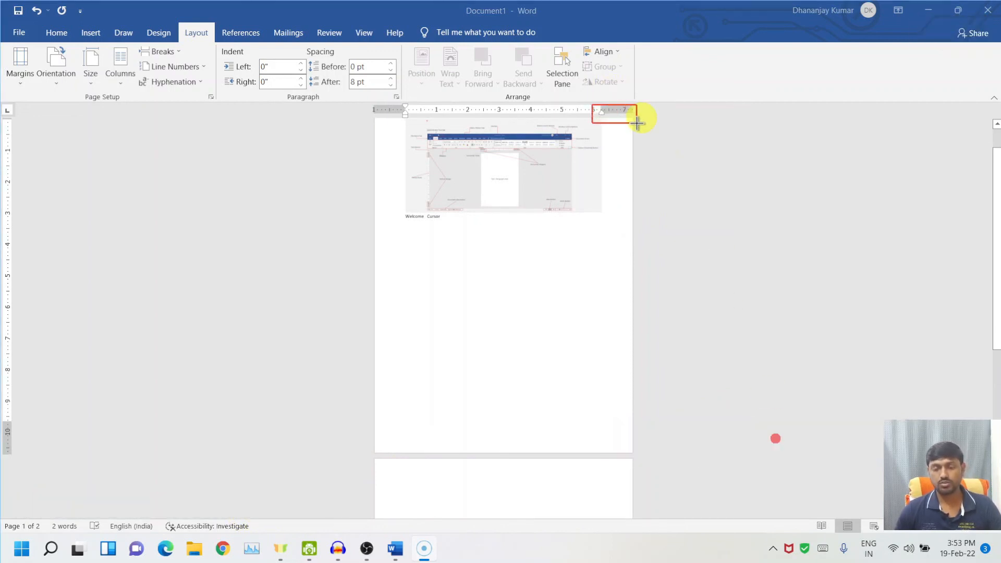
{"action": "left_click_drag", "start_coordinate": [2, 418], "coordinate": [24, 463]}
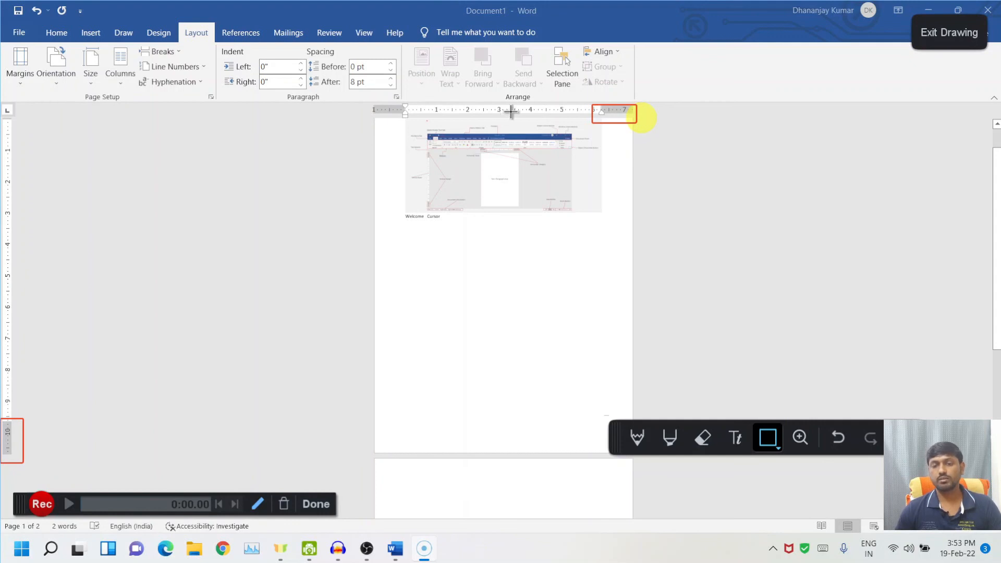
Step: Mark the horizontal ruler, the vertical ruler and the vertical scroll bar with pen strokes instead of a rectangle
{"action": "left_click_drag", "start_coordinate": [481, 105], "coordinate": [584, 114]}
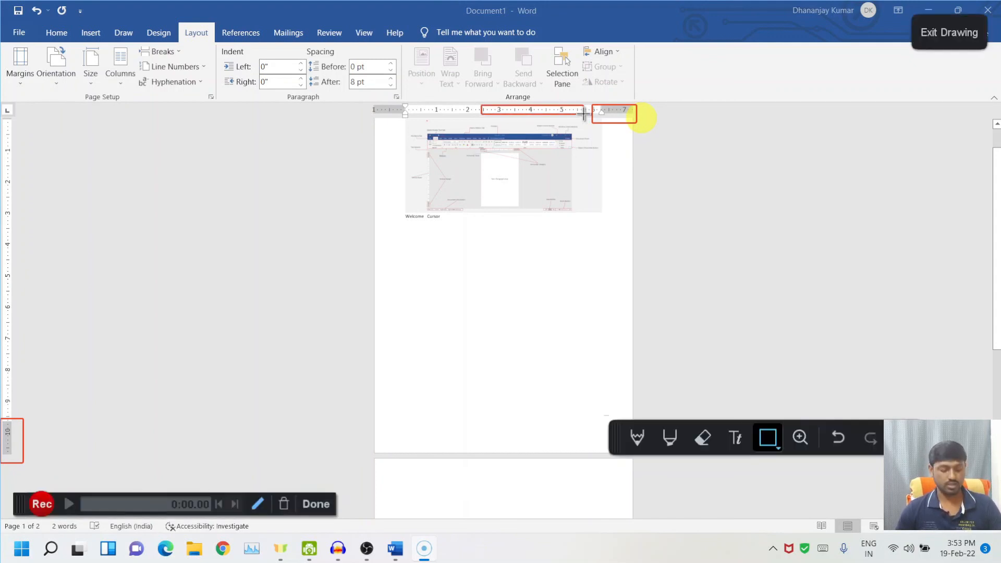
{"action": "key", "text": "ctrl+z"}
{"action": "left_click", "coordinate": [638, 441]}
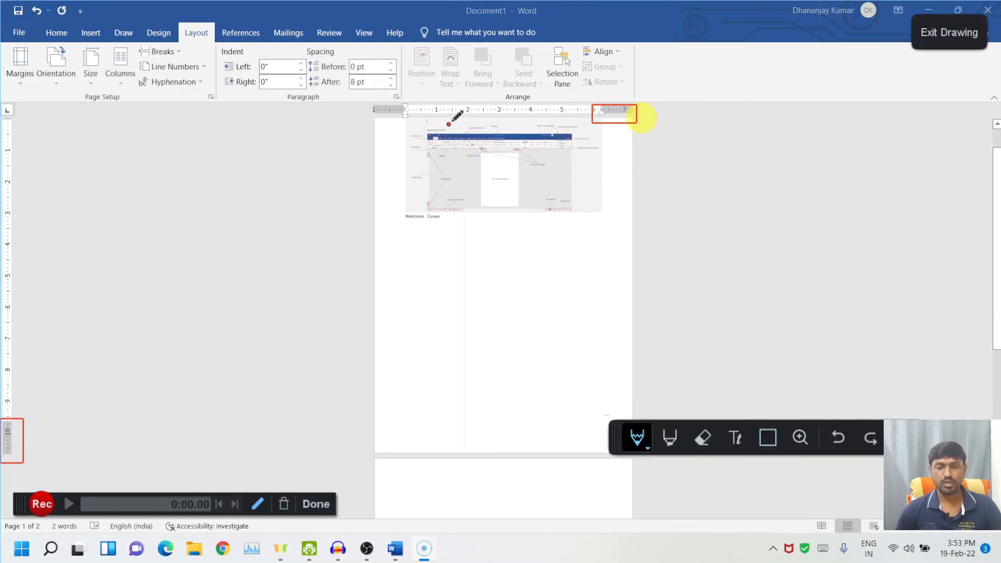
{"action": "left_click_drag", "start_coordinate": [452, 114], "coordinate": [475, 99]}
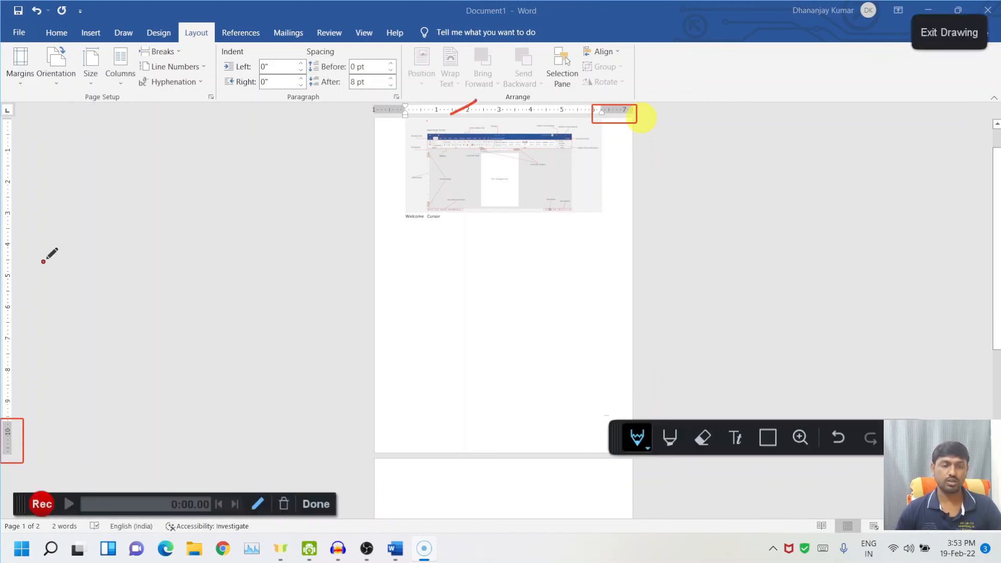
{"action": "left_click_drag", "start_coordinate": [3, 263], "coordinate": [38, 260]}
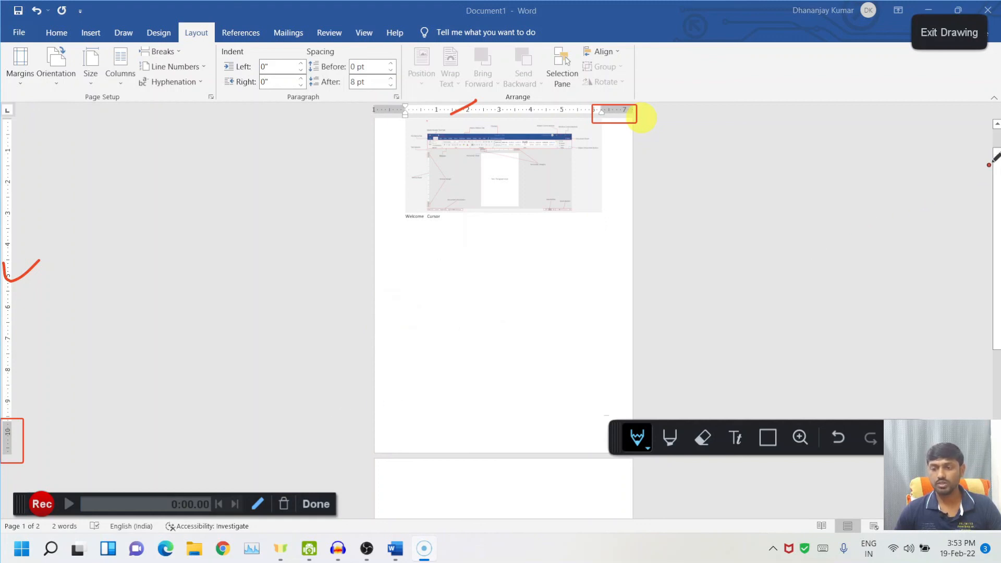
{"action": "left_click_drag", "start_coordinate": [989, 165], "coordinate": [1000, 158]}
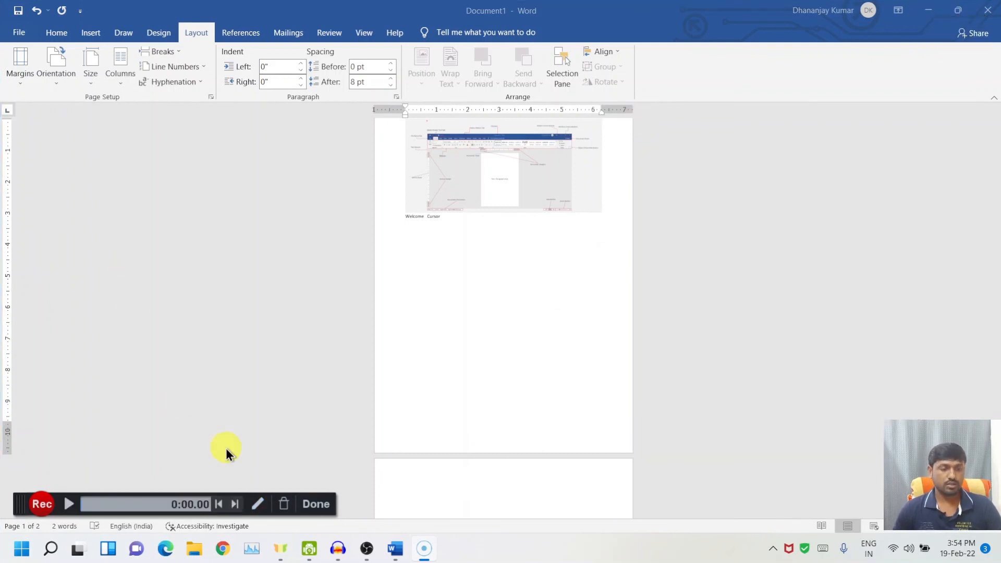
Step: Outline the left indent markers on the horizontal ruler with a rectangle screen annotation, undo it and leave drawing mode
{"action": "left_click", "coordinate": [260, 503]}
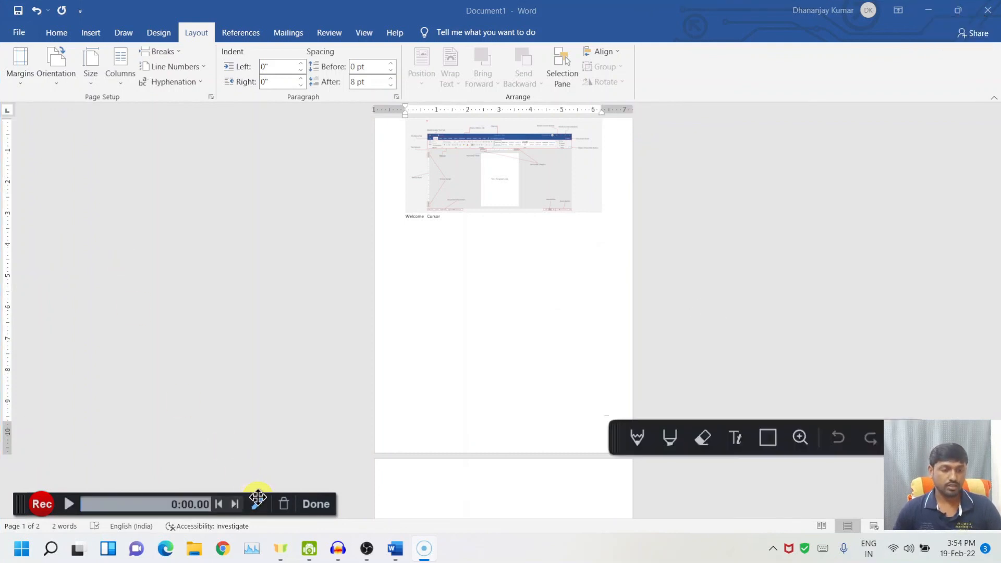
{"action": "left_click", "coordinate": [799, 438]}
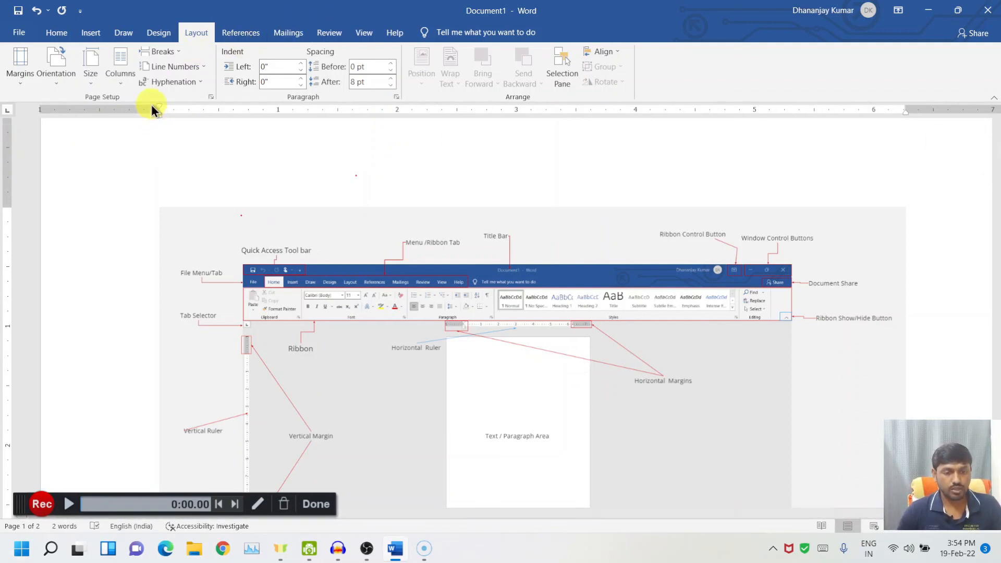
{"action": "left_click", "coordinate": [257, 504]}
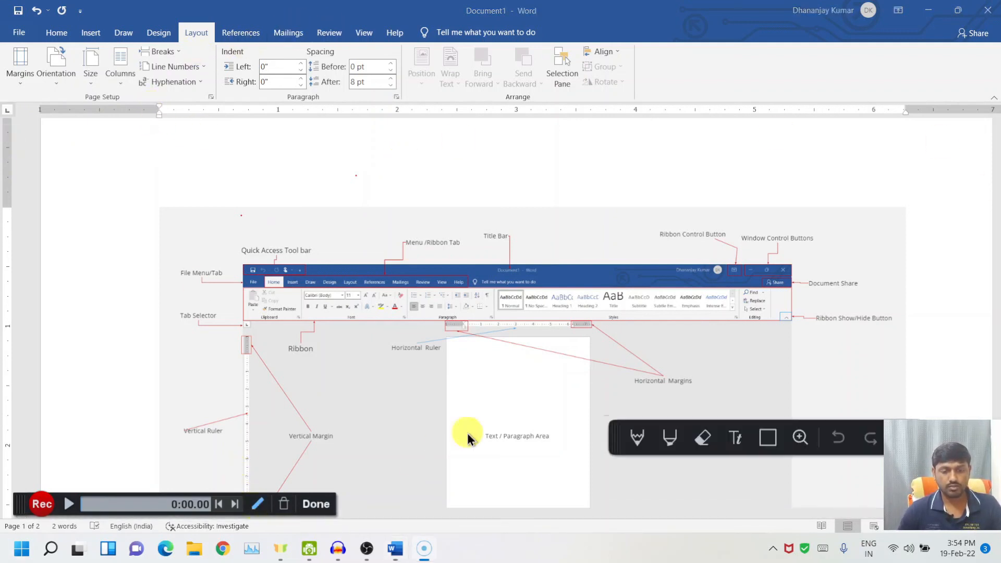
{"action": "left_click", "coordinate": [768, 437]}
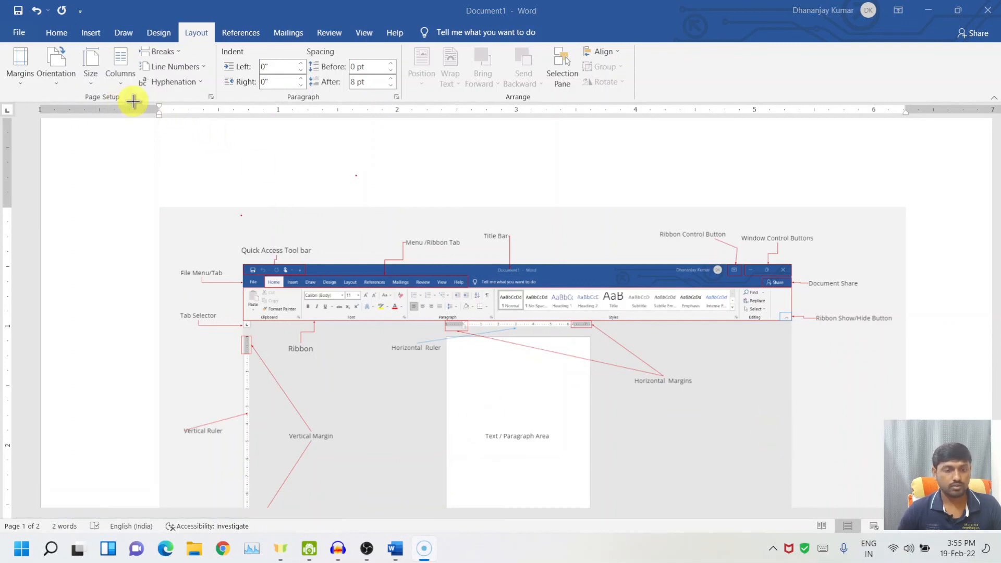
{"action": "left_click_drag", "start_coordinate": [141, 100], "coordinate": [174, 133]}
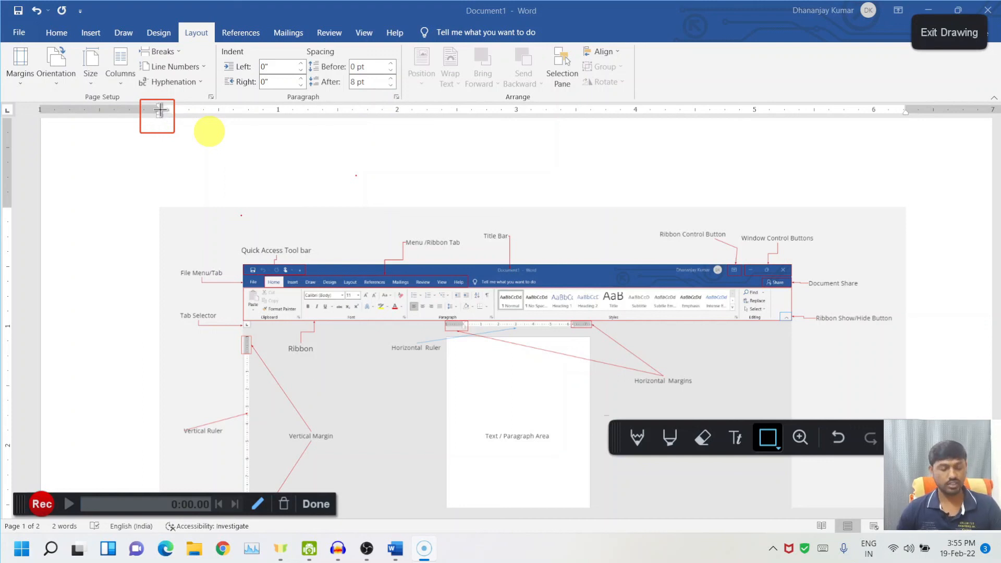
{"action": "key", "text": "ctrl+z"}
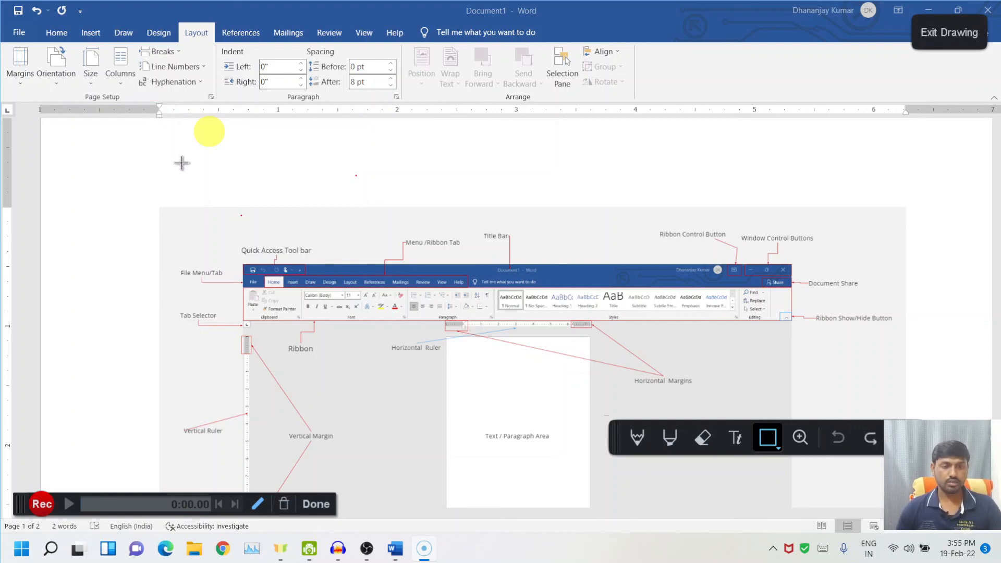
{"action": "left_click", "coordinate": [257, 504]}
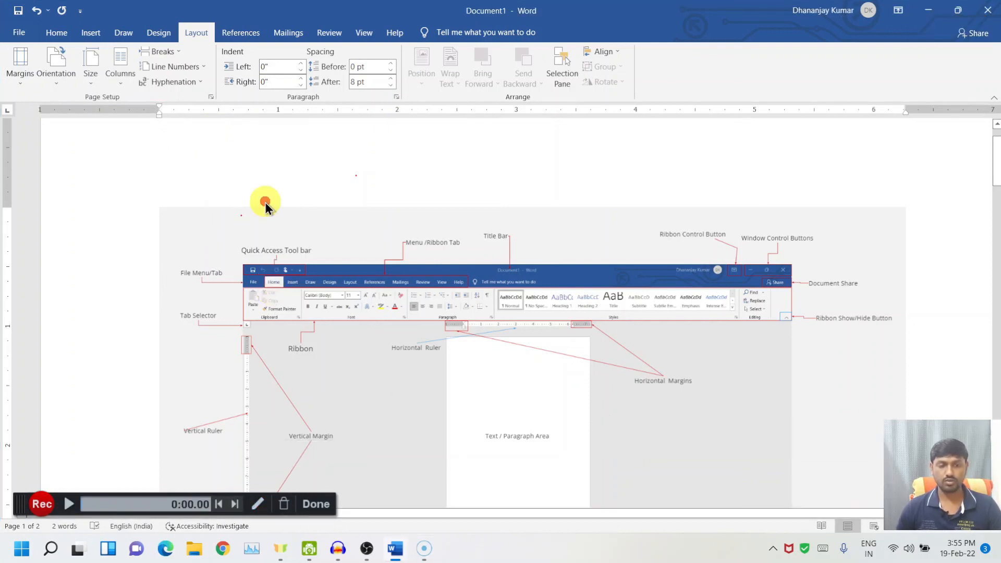
Step: Select the line "Welcome Cursor" below the picture, and reduce the selection to the word "Cursor"
{"action": "scroll", "coordinate": [266, 205], "scroll_direction": "down", "scroll_amount": 5}
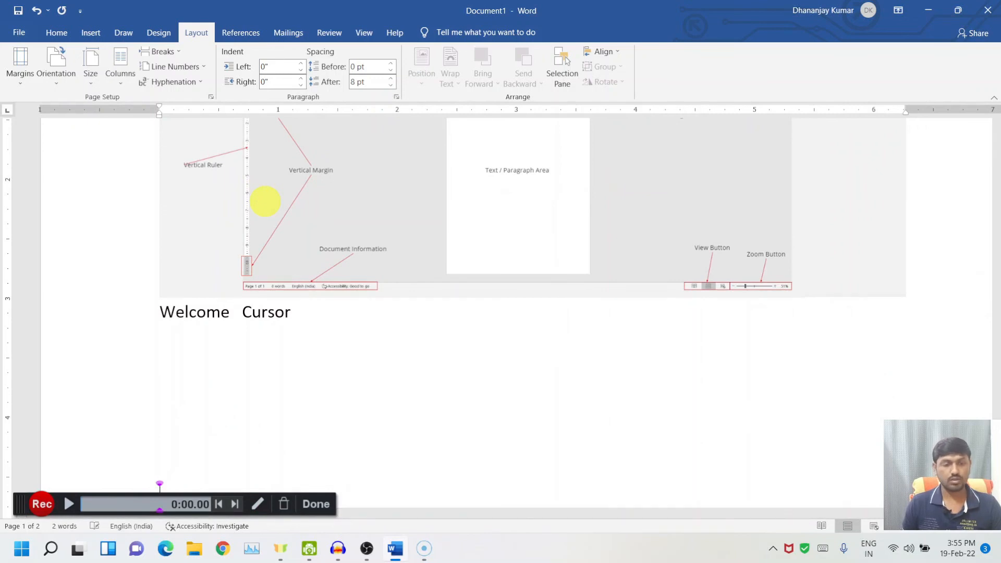
{"action": "key", "text": "ctrl+z"}
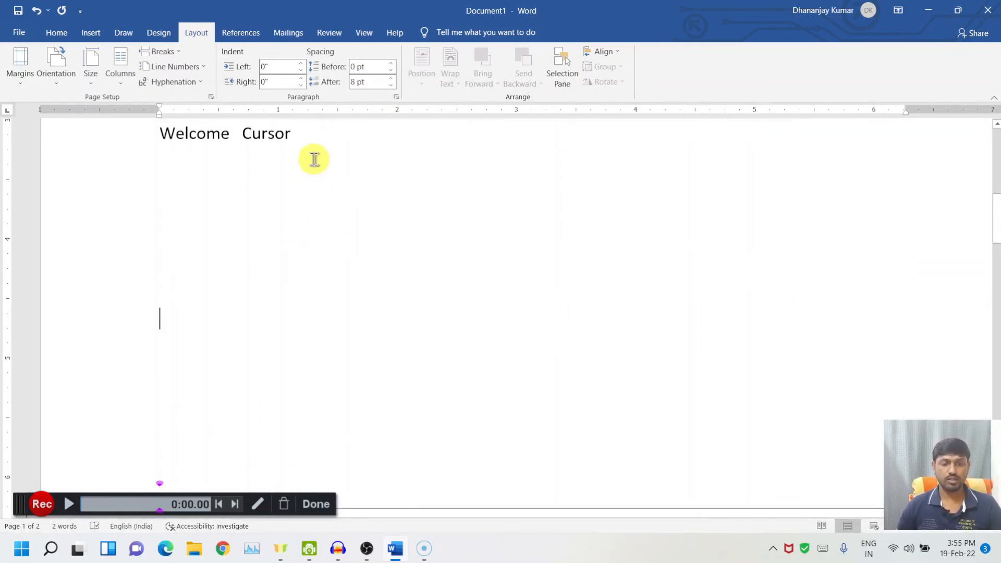
{"action": "left_click_drag", "start_coordinate": [316, 142], "coordinate": [176, 143]}
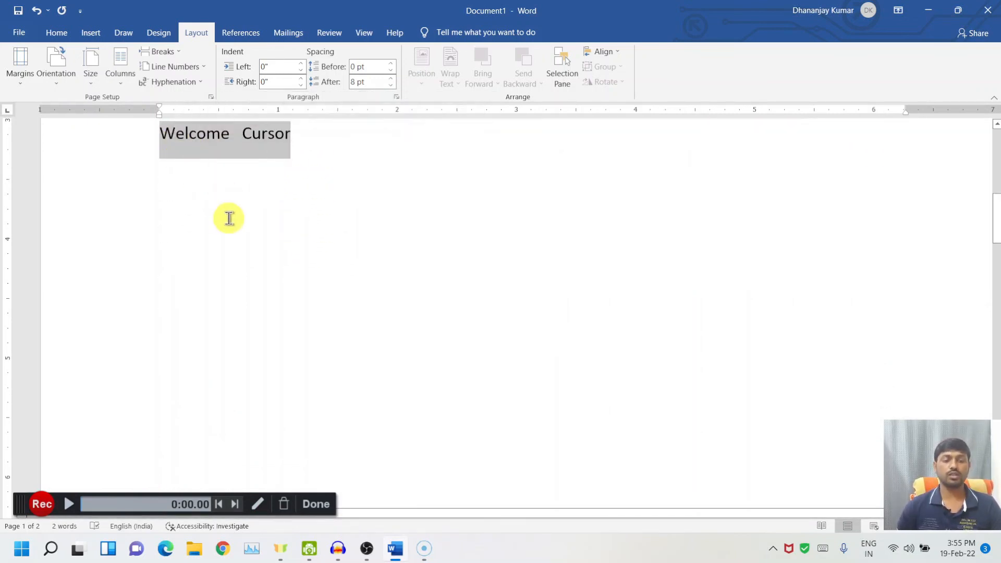
{"action": "scroll", "coordinate": [228, 217], "scroll_direction": "up", "scroll_amount": 1}
{"action": "double_click", "coordinate": [277, 199]}
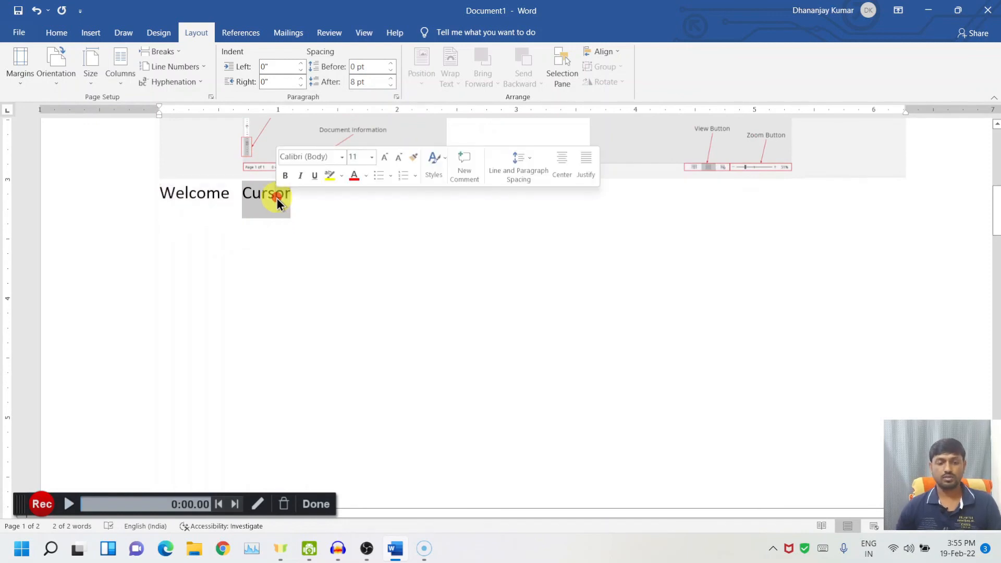
Step: Replace the selected word "Cursor" with "to Microsoft Word 2019"
{"action": "type", "text": "to"}
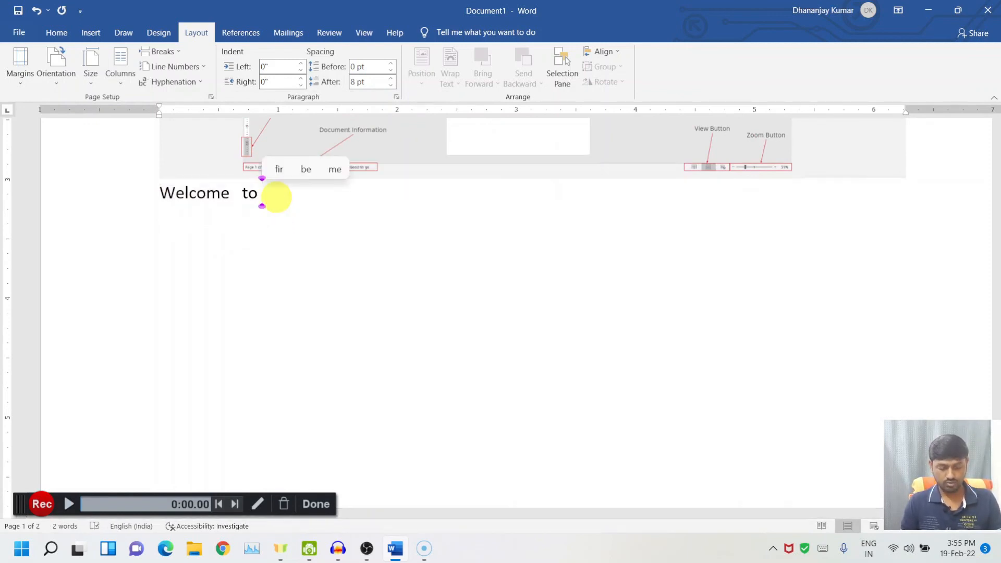
{"action": "type", "text": " microsof"}
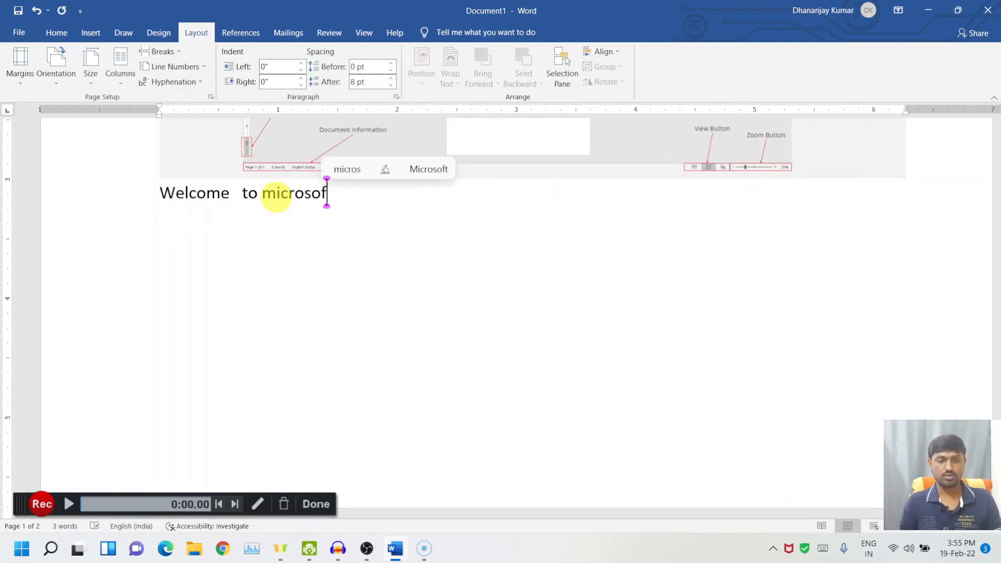
{"action": "type", "text": "t Word "}
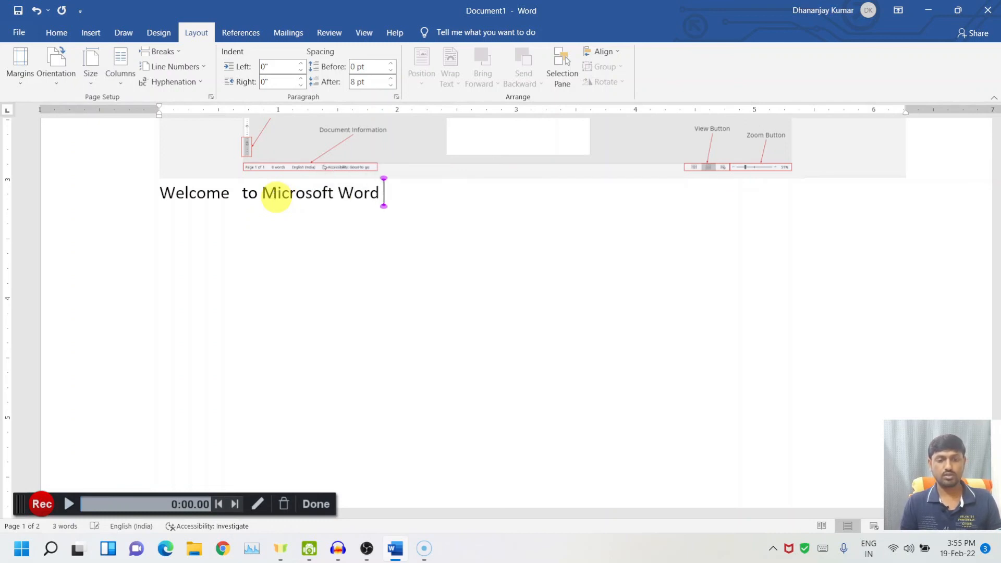
{"action": "type", "text": "2019"}
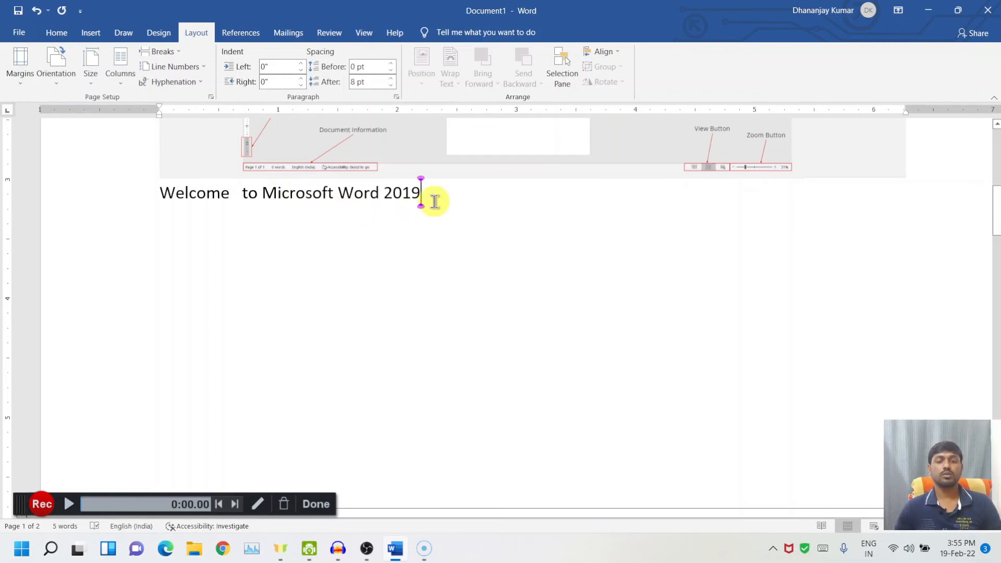
Step: Select the welcome line below the picture and try to shift its left indent marker on the horizontal ruler
{"action": "left_click_drag", "start_coordinate": [446, 197], "coordinate": [160, 197]}
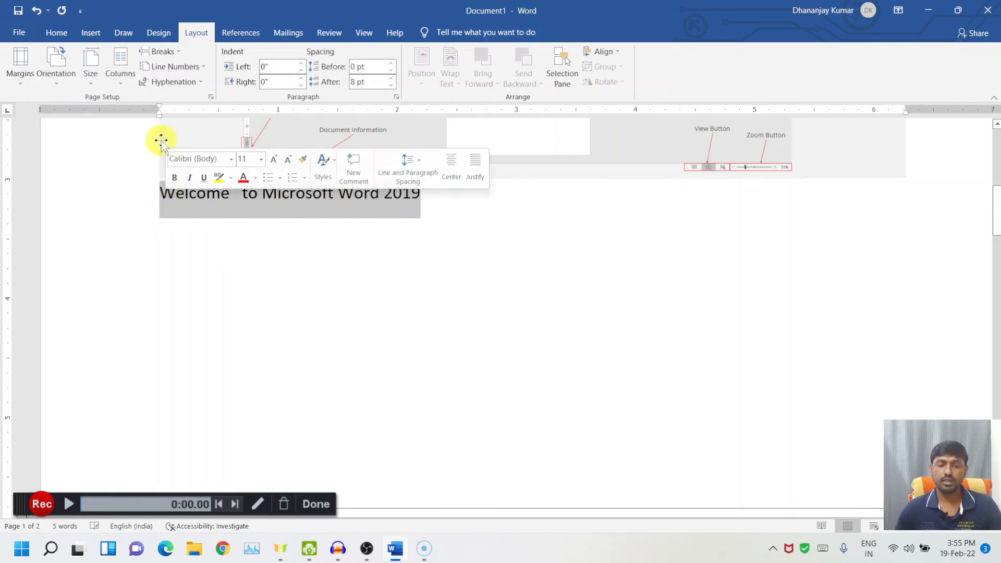
{"action": "left_click_drag", "start_coordinate": [158, 114], "coordinate": [157, 114]}
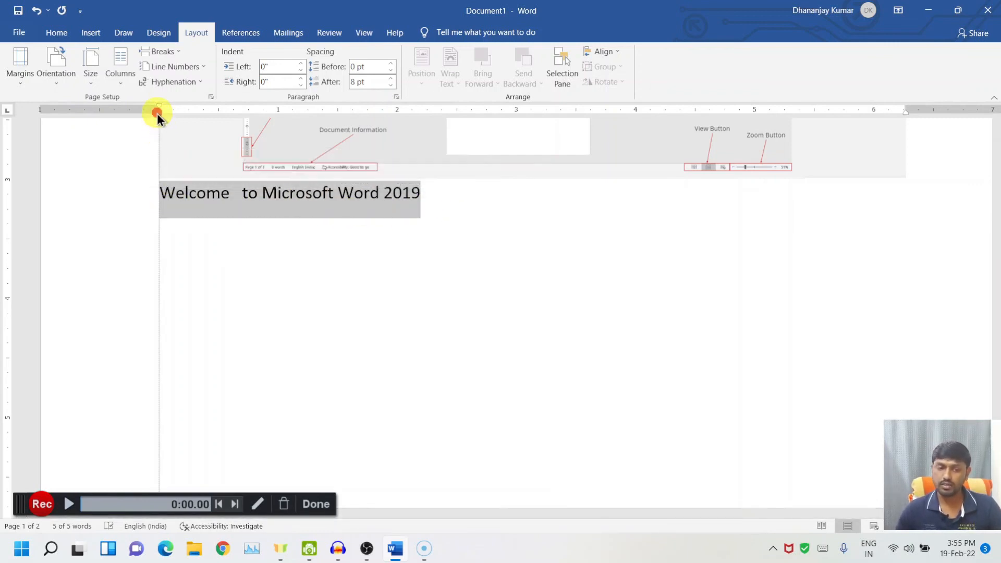
{"action": "left_click_drag", "start_coordinate": [158, 114], "coordinate": [158, 114]}
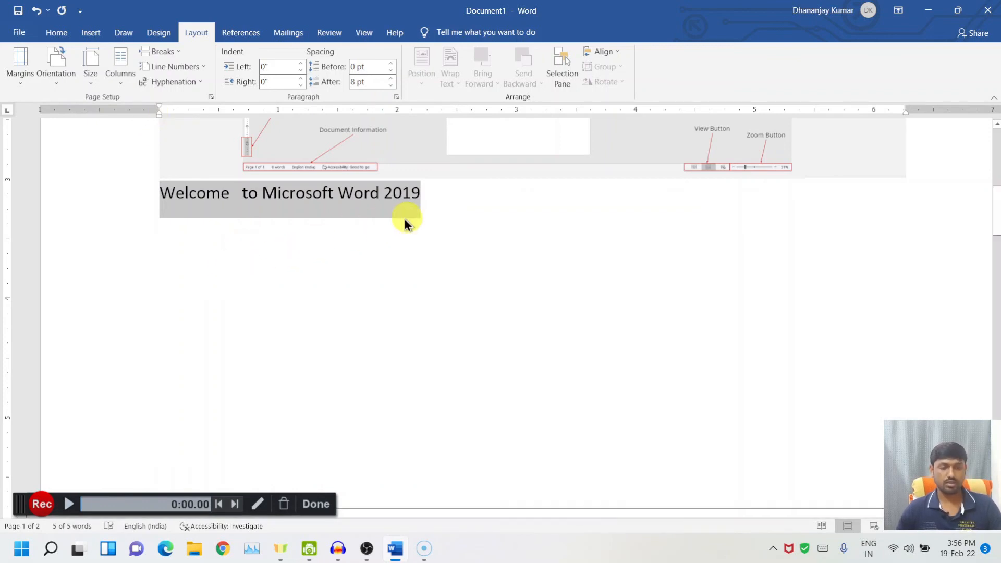
Step: Try a 0.5" left indent on the paragraph holding the picture and the welcome line, and undo it
{"action": "left_click", "coordinate": [440, 194]}
{"action": "key", "text": "Home"}
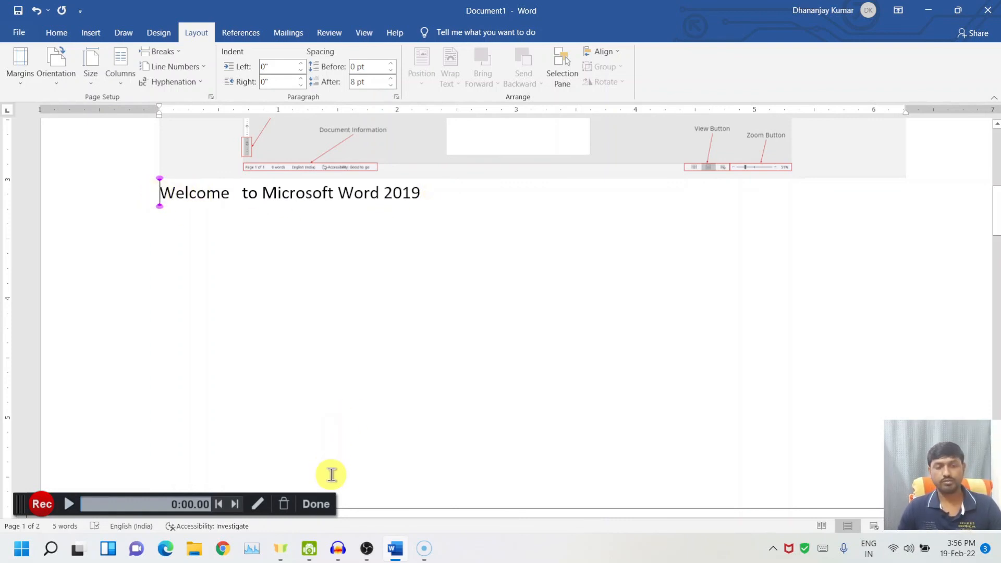
{"action": "key", "text": "ctrl+m"}
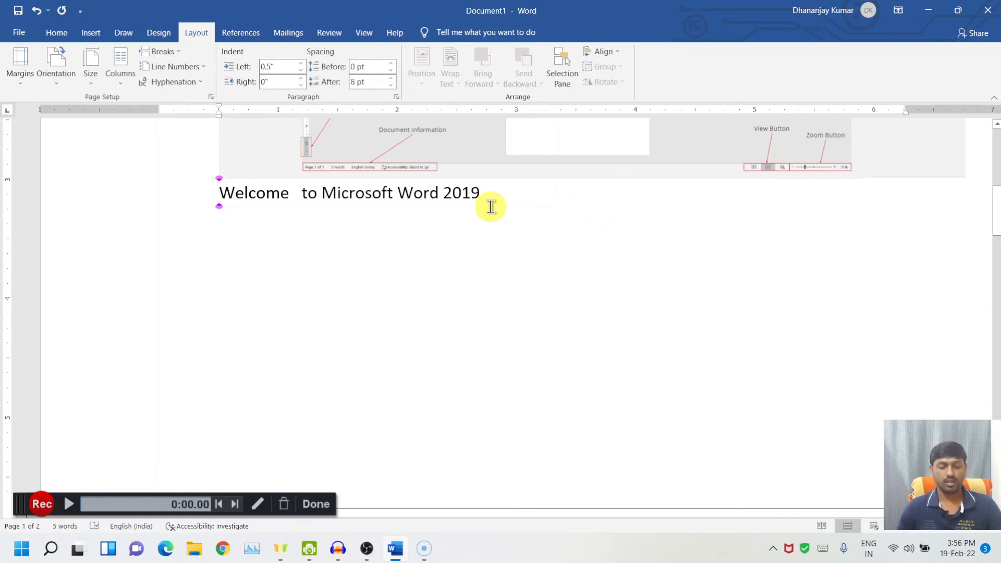
{"action": "key", "text": "ctrl+z"}
{"action": "left_click_drag", "start_coordinate": [440, 192], "coordinate": [163, 204]}
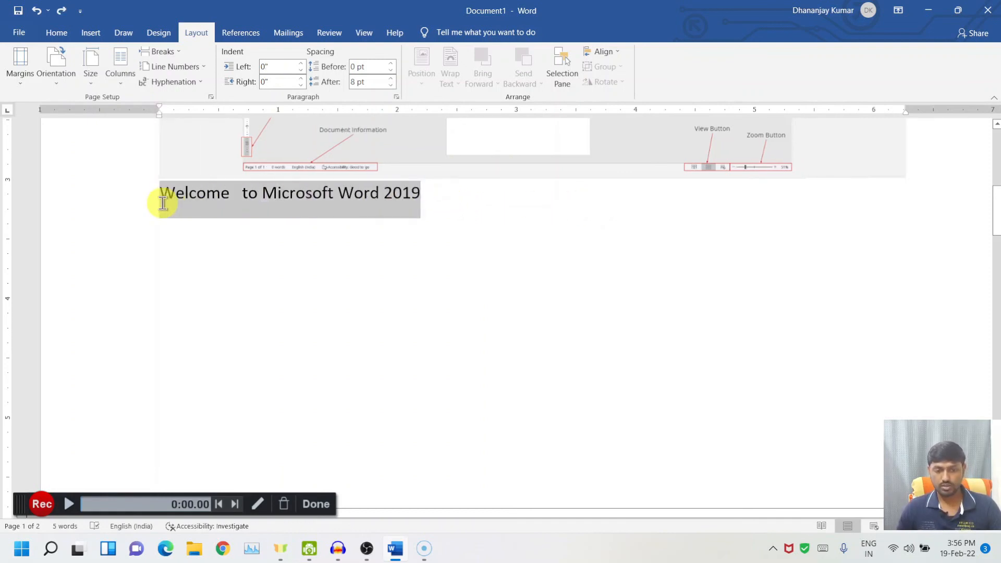
{"action": "left_click", "coordinate": [402, 346]}
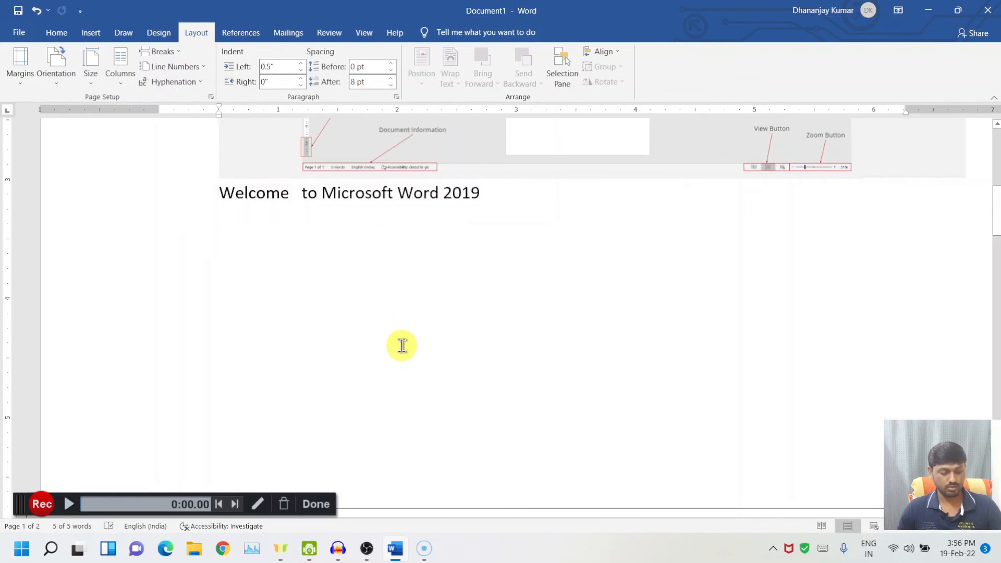
{"action": "left_click", "coordinate": [921, 171]}
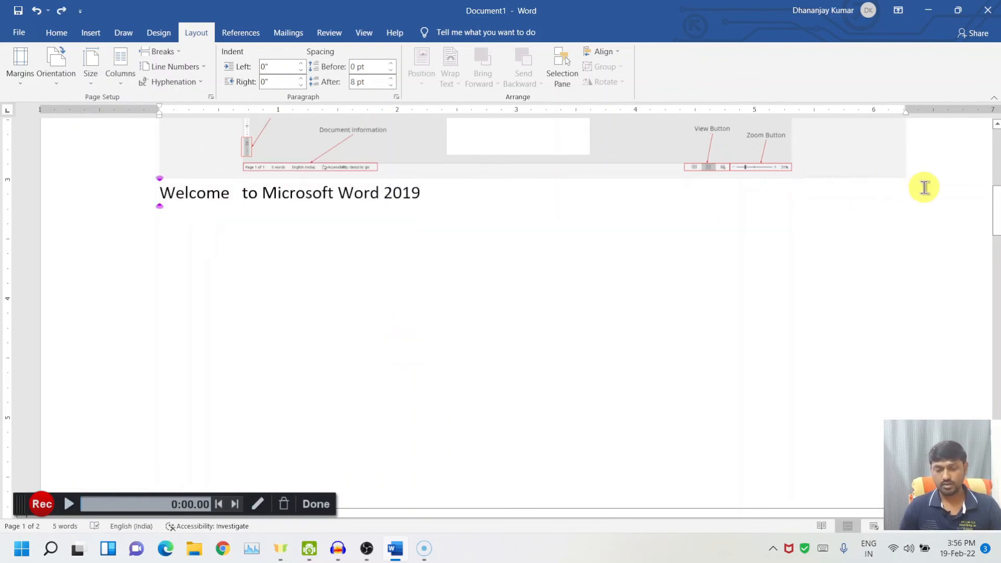
Step: Put the welcome line in its own paragraph below the picture and give it a 0.5" first-line indent
{"action": "key", "text": "Return"}
{"action": "left_click", "coordinate": [431, 204]}
{"action": "left_click_drag", "start_coordinate": [408, 203], "coordinate": [170, 218]}
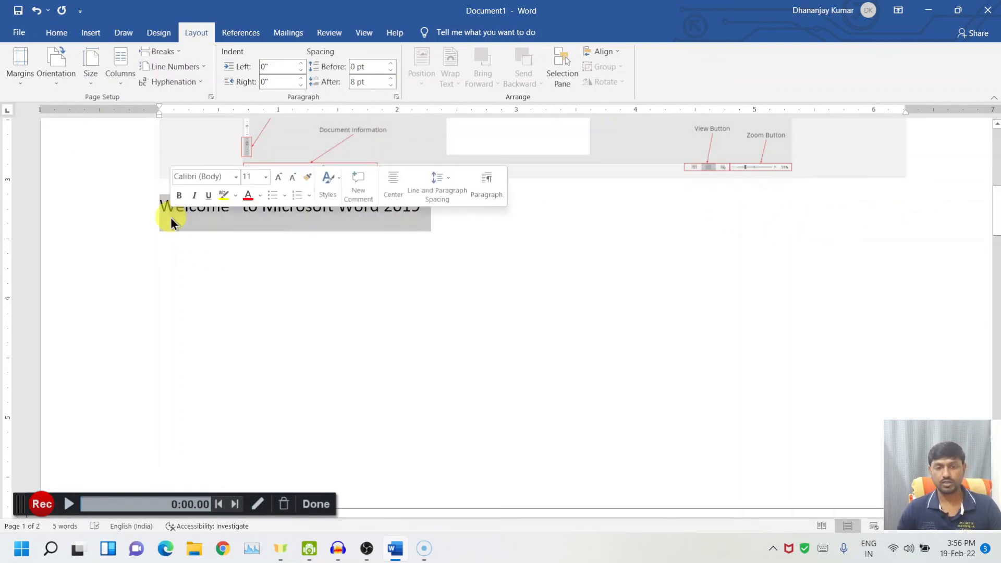
{"action": "key", "text": "Tab"}
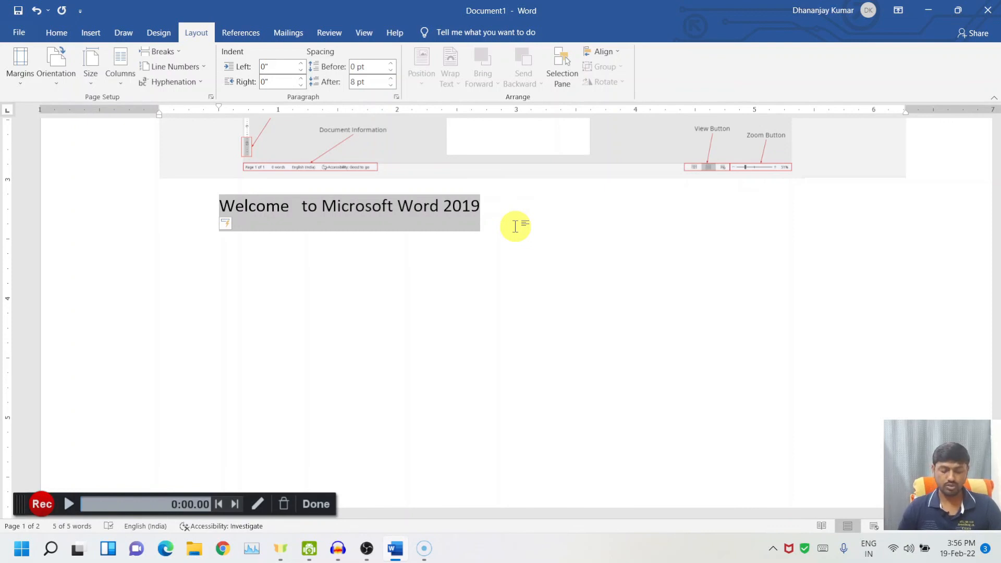
Step: Compare the cursor at the document's beginning and at both ends of the welcome line, and select that line
{"action": "left_click", "coordinate": [527, 198]}
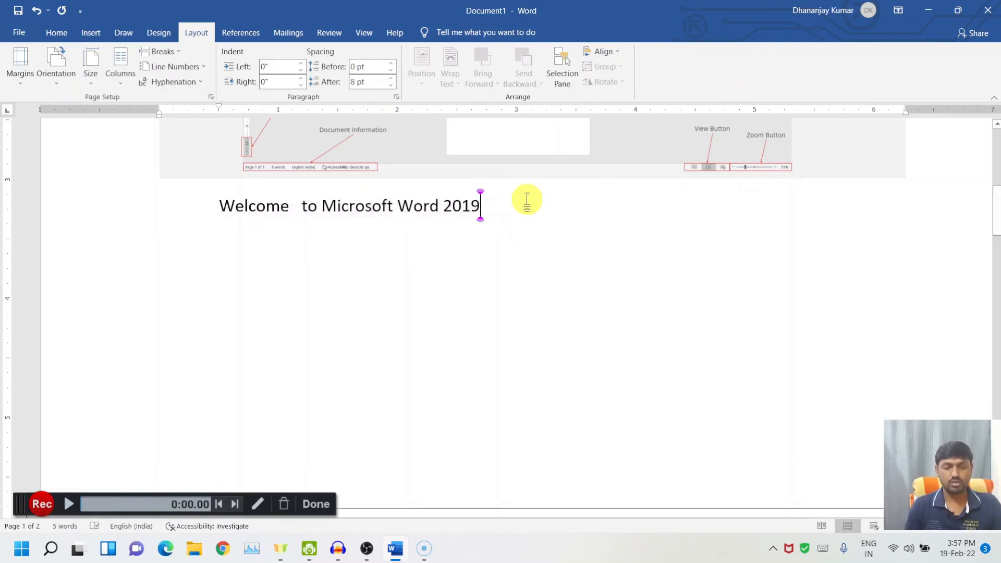
{"action": "key", "text": "ctrl+Home"}
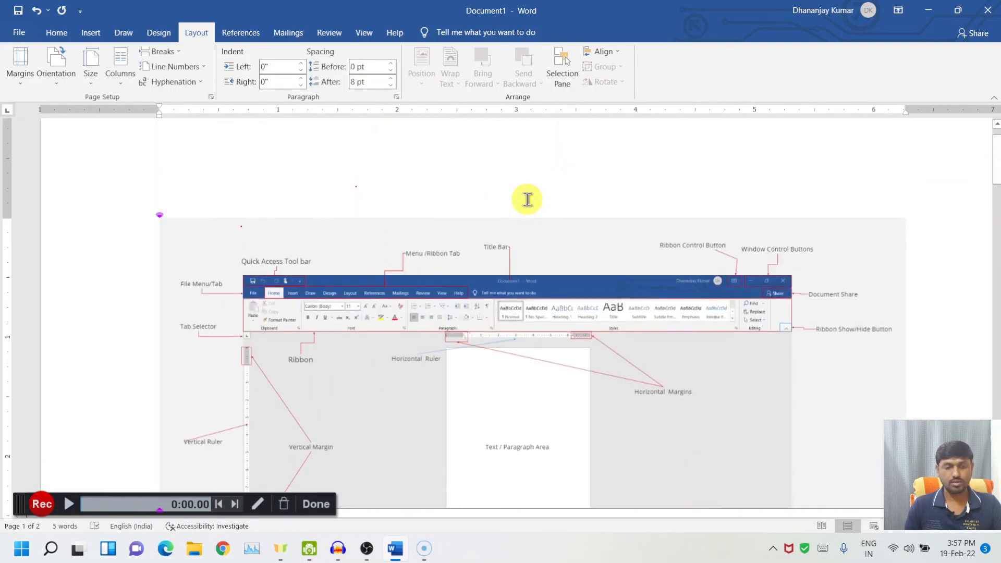
{"action": "scroll", "coordinate": [527, 199], "scroll_direction": "down", "scroll_amount": 5}
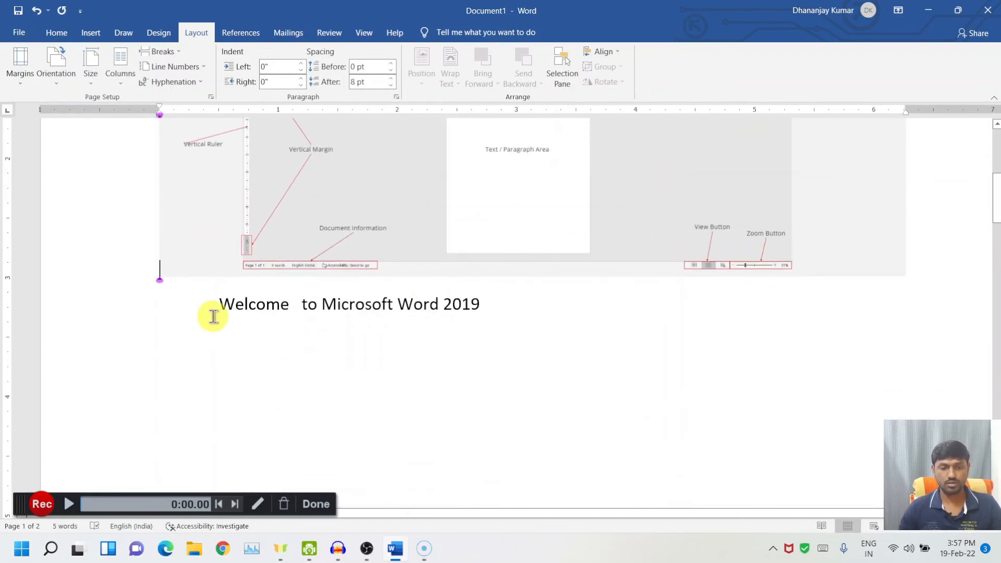
{"action": "left_click", "coordinate": [224, 305]}
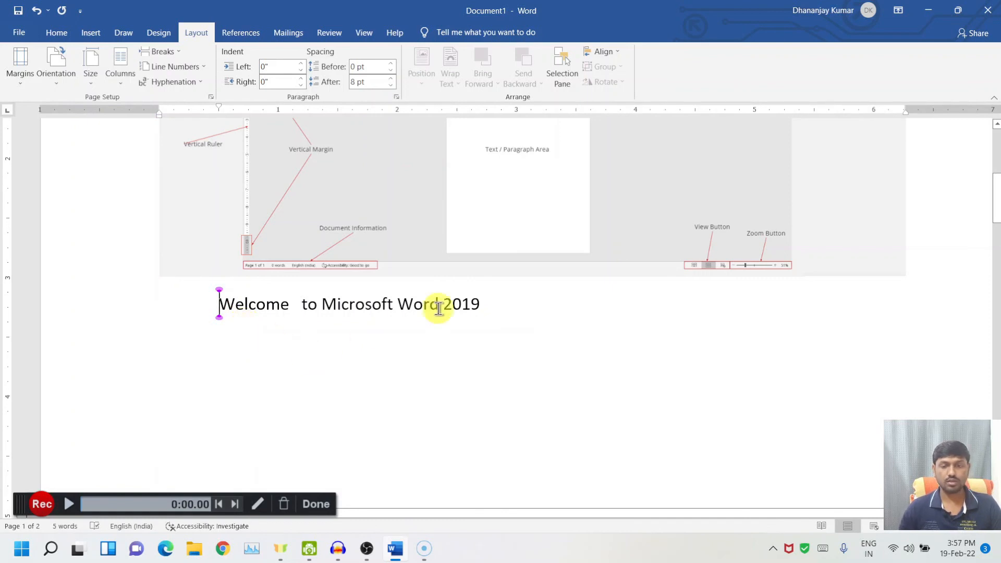
{"action": "left_click", "coordinate": [486, 309]}
{"action": "left_click_drag", "start_coordinate": [495, 309], "coordinate": [232, 308]}
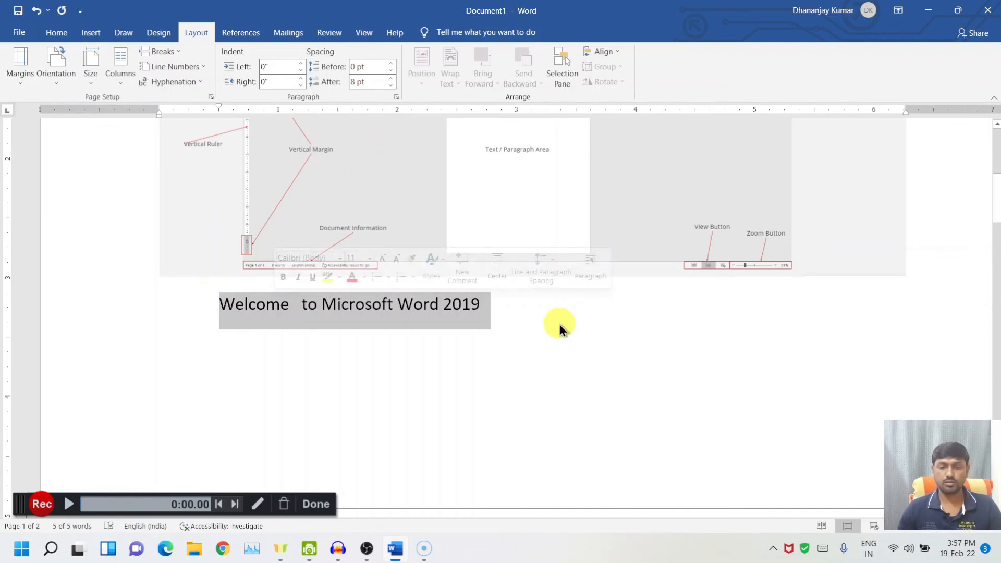
Step: Try to decrease the indent of the selected welcome line and undo the last change
{"action": "scroll", "coordinate": [530, 305], "scroll_direction": "up", "scroll_amount": 5}
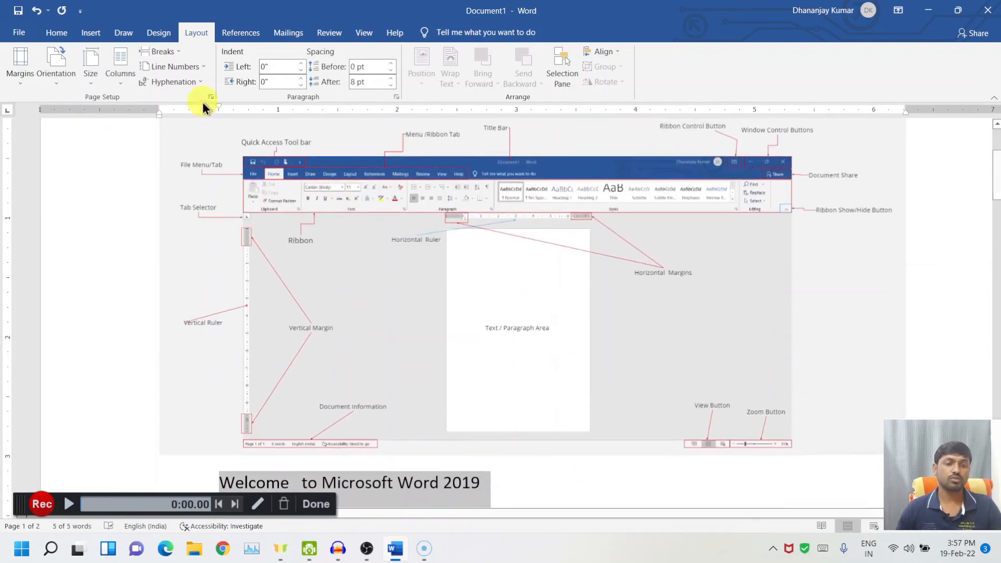
{"action": "left_click", "coordinate": [58, 33]}
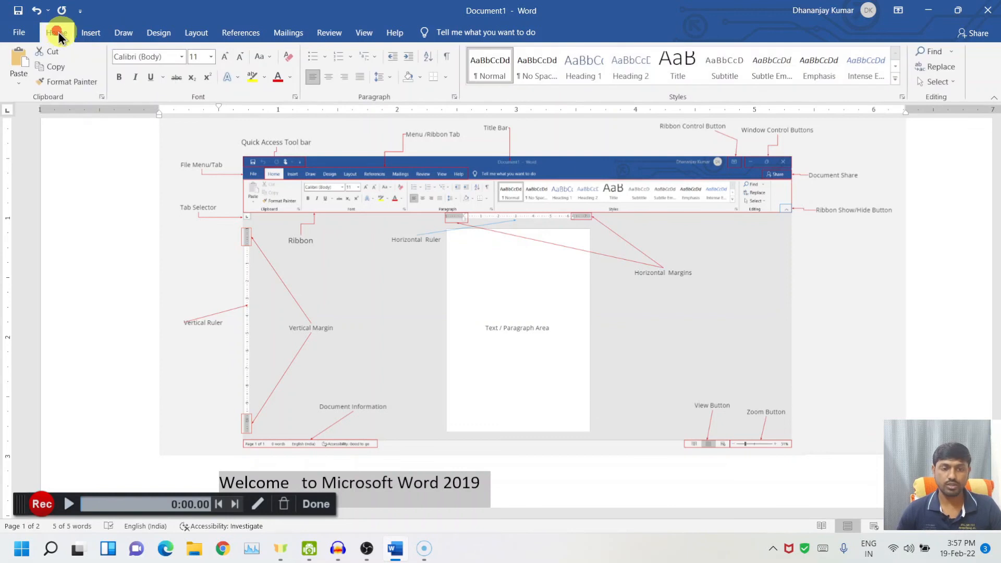
{"action": "left_click", "coordinate": [394, 56]}
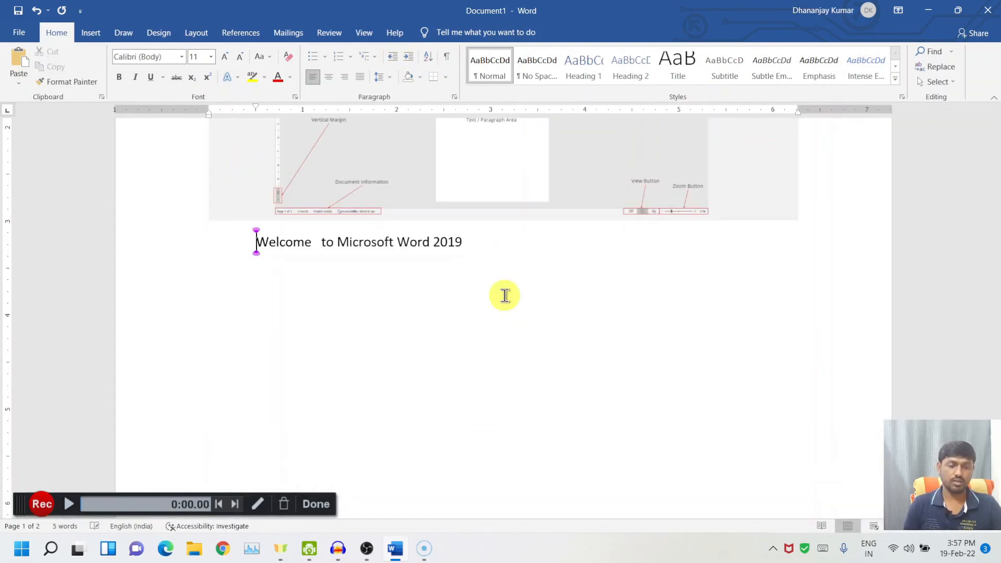
{"action": "key", "text": "ctrl+z"}
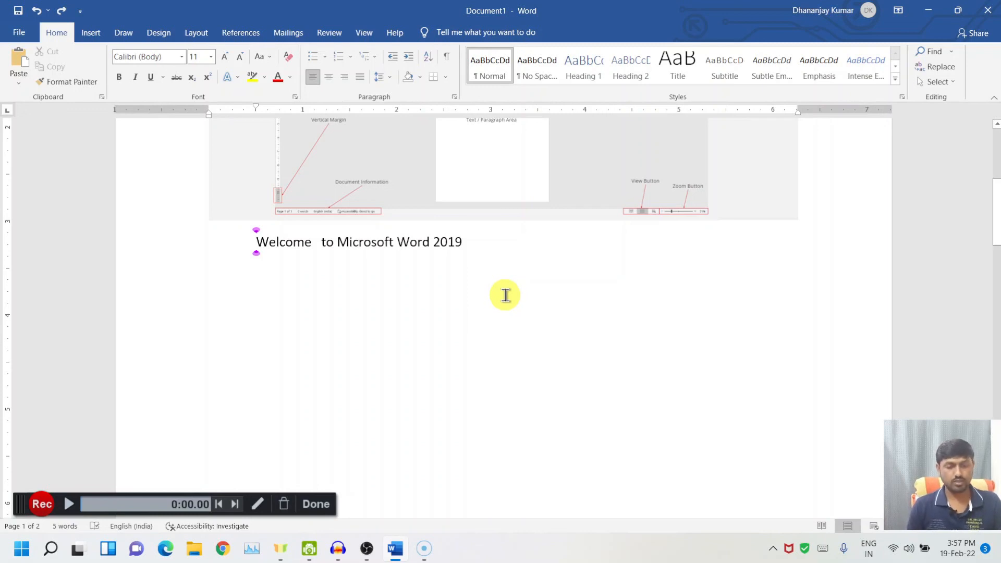
Step: Increase the welcome line's indent by two levels and reduce it by two levels again
{"action": "key", "text": "Tab"}
{"action": "key", "text": "Tab"}
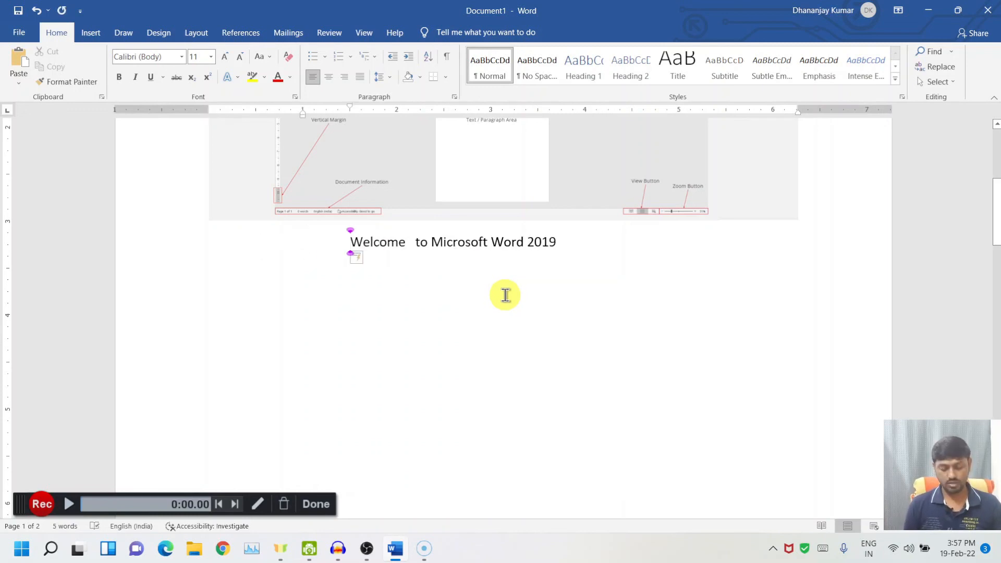
{"action": "key", "text": "BackSpace"}
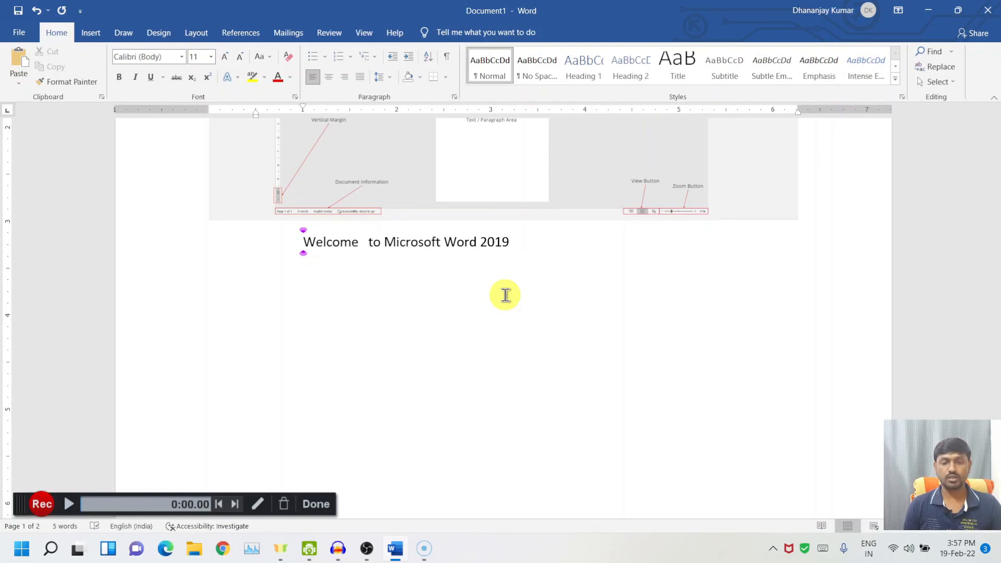
{"action": "key", "text": "BackSpace"}
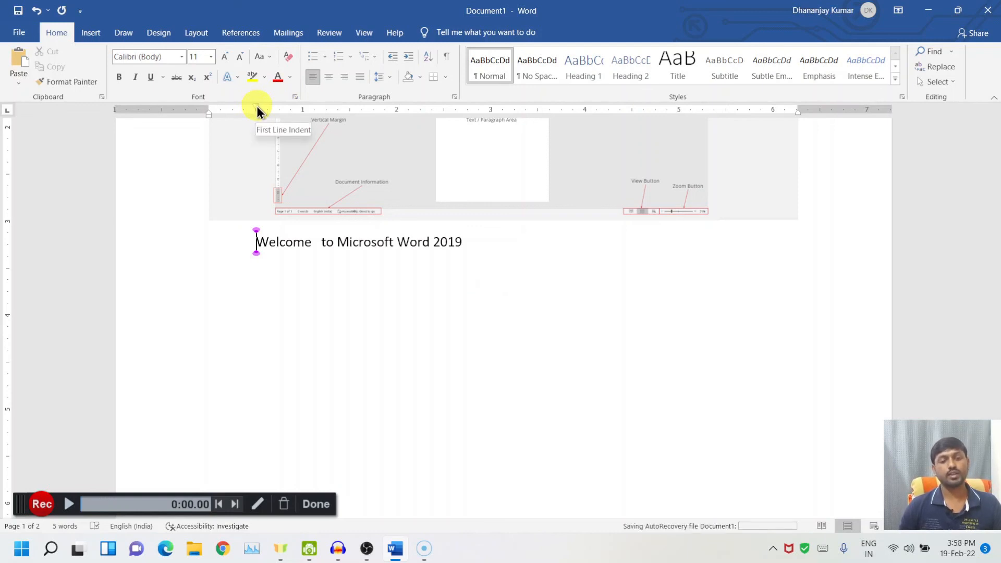
Step: Set the welcome line's first-line indent to zero on the horizontal ruler, undo the change and redo it
{"action": "left_click_drag", "start_coordinate": [255, 105], "coordinate": [211, 112]}
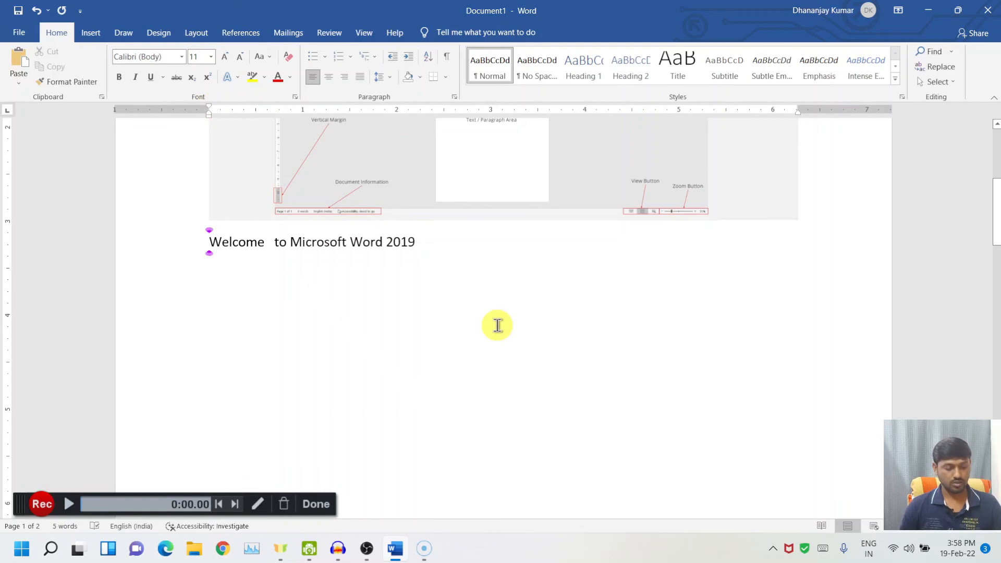
{"action": "key", "text": "ctrl+z"}
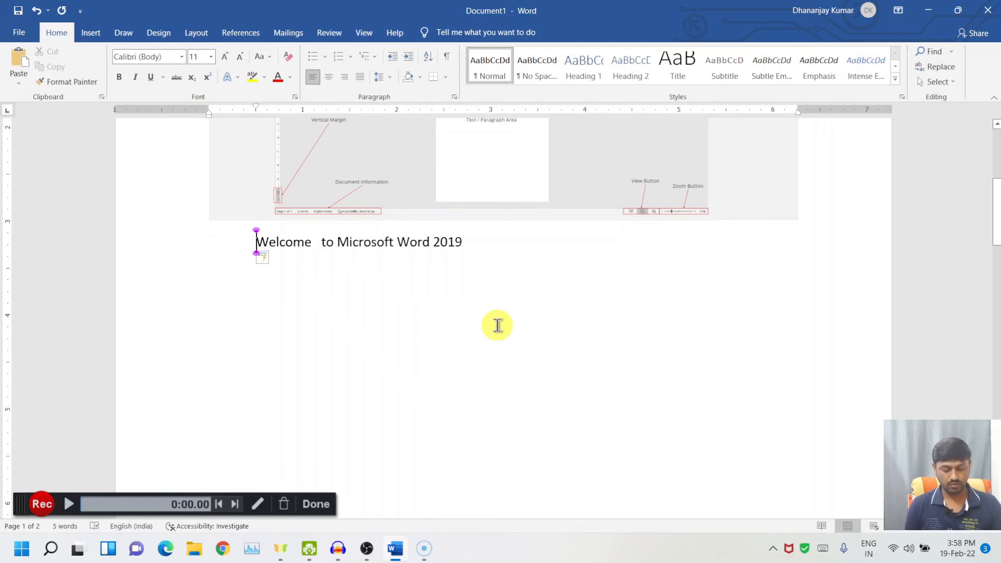
{"action": "key", "text": "ctrl+y"}
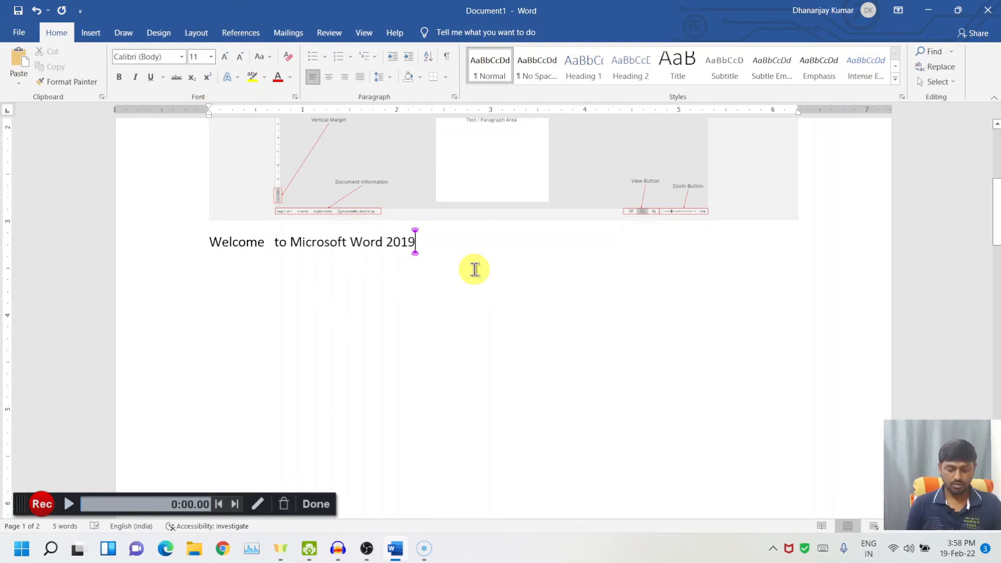
Step: Move the cursor from the end to the start of the welcome line and indent its first line by 0.5"
{"action": "key", "text": "Left"}
{"action": "key", "text": "Left"}
{"action": "key", "text": "Left"}
{"action": "key", "text": "Left"}
{"action": "key", "text": "Left"}
{"action": "key", "text": "Left"}
{"action": "key", "text": "Left"}
{"action": "key", "text": "Left"}
{"action": "key", "text": "Left"}
{"action": "key", "text": "Left"}
{"action": "key", "text": "Left"}
{"action": "key", "text": "Left"}
{"action": "key", "text": "Left"}
{"action": "key", "text": "Left"}
{"action": "key", "text": "Left"}
{"action": "key", "text": "Left"}
{"action": "key", "text": "Left"}
{"action": "key", "text": "Left"}
{"action": "key", "text": "Left"}
{"action": "key", "text": "Left"}
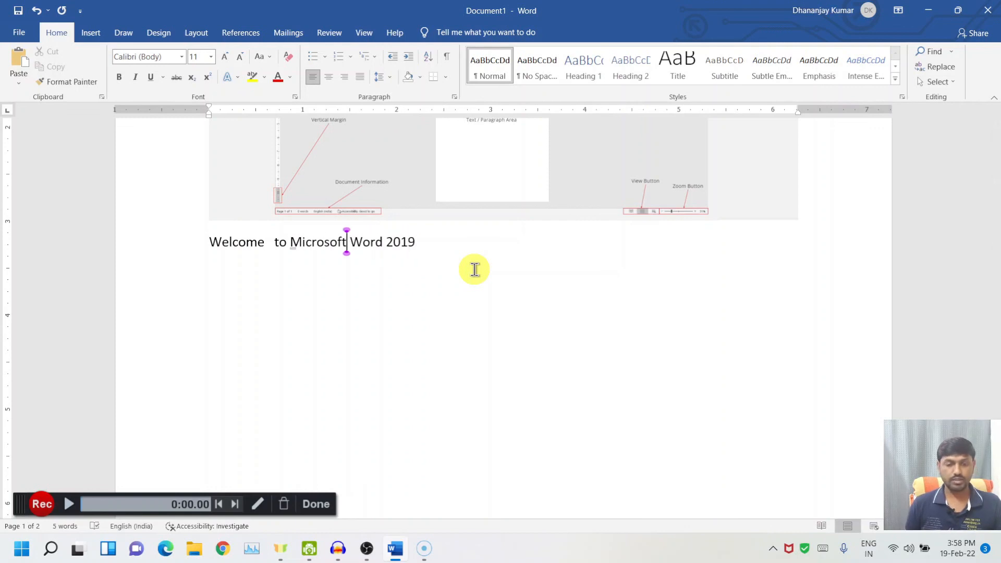
{"action": "key", "text": "Left"}
{"action": "key", "text": "Left"}
{"action": "key", "text": "Left"}
{"action": "key", "text": "Left"}
{"action": "key", "text": "Left"}
{"action": "key", "text": "Left"}
{"action": "key", "text": "Left"}
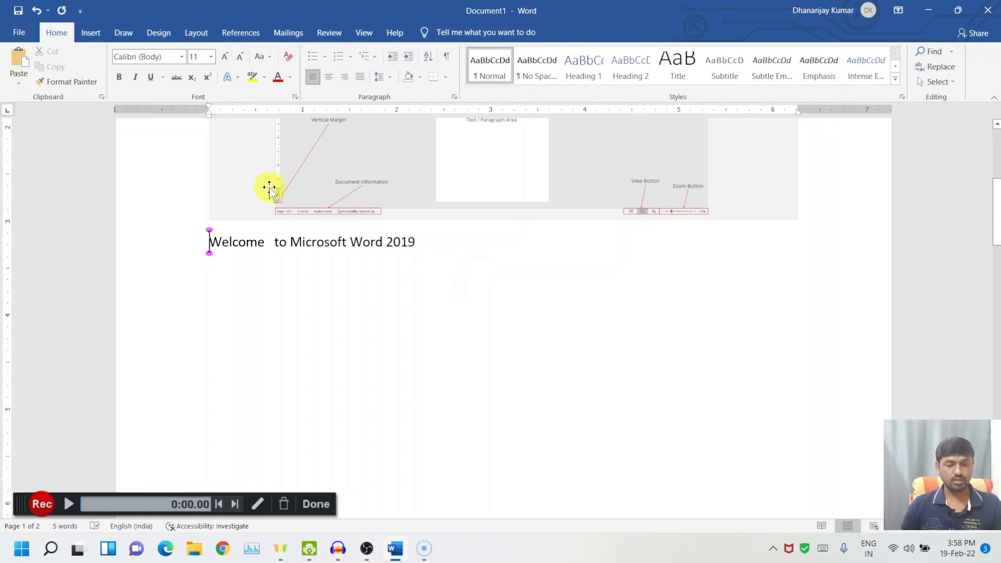
{"action": "key", "text": "Tab"}
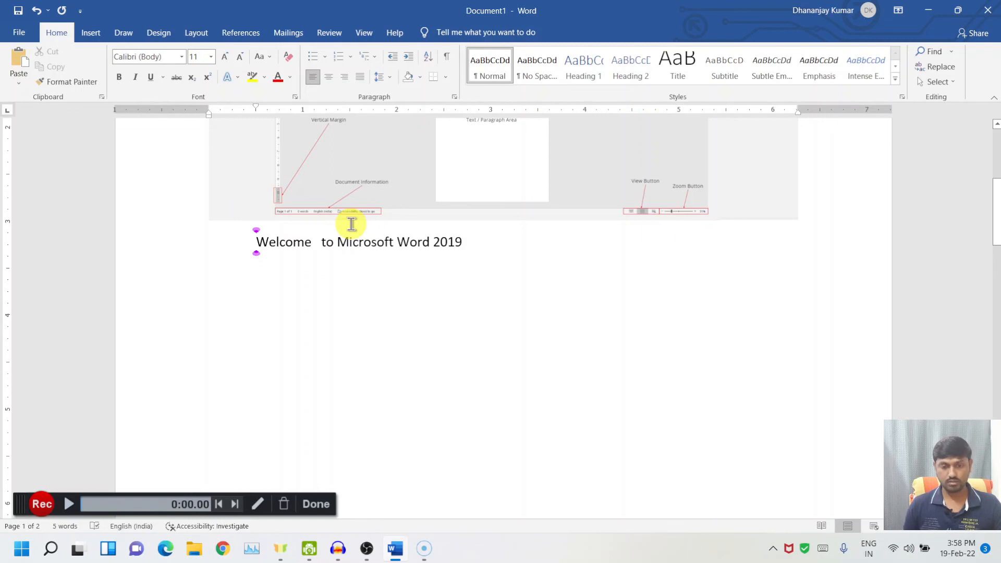
Step: Add the line "Welcome again" two lines below the welcome line, correcting its spelling, and end the paragraph
{"action": "left_click", "coordinate": [487, 252]}
{"action": "key", "text": "Return"}
{"action": "key", "text": "Return"}
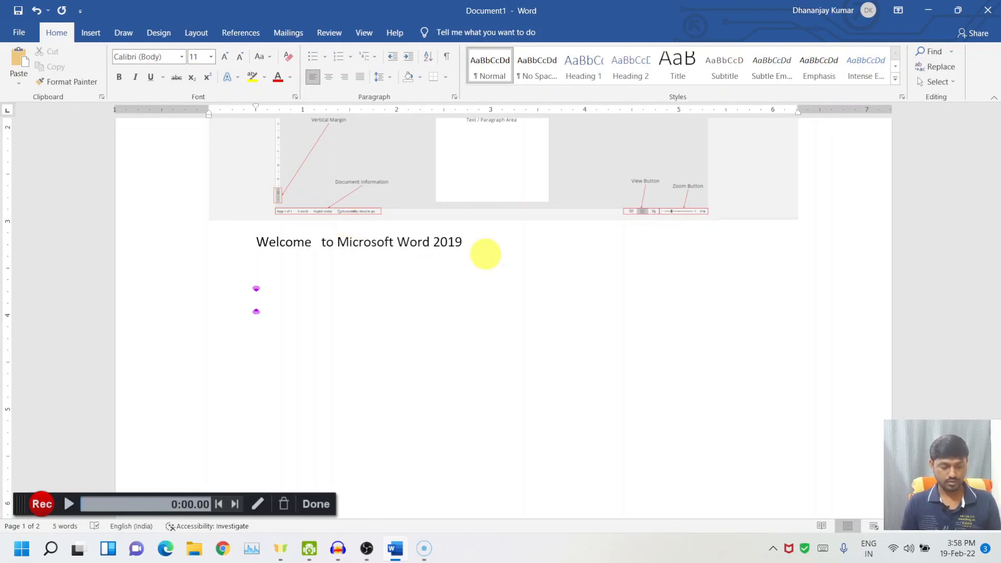
{"action": "type", "text": "welcom"}
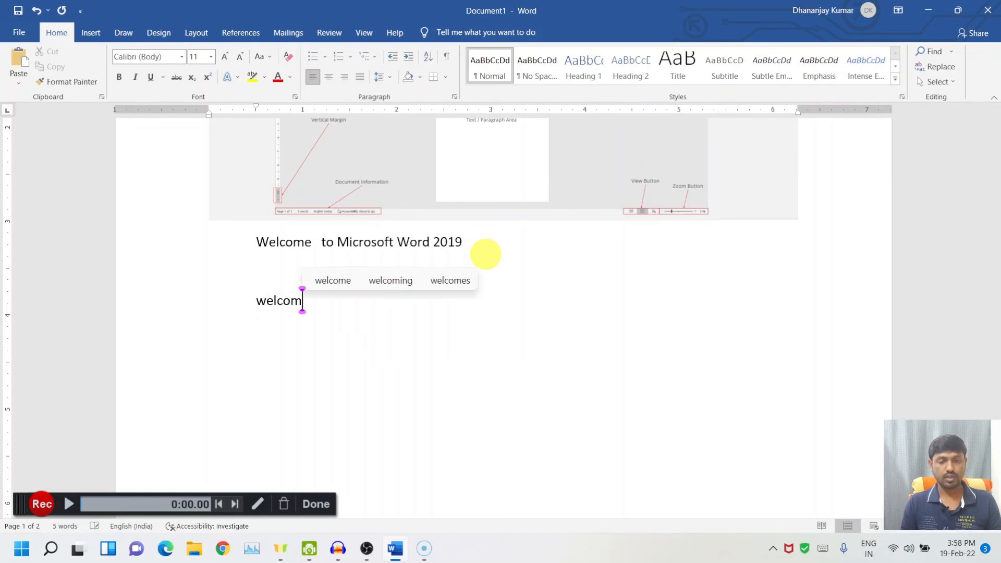
{"action": "type", "text": "e goi"}
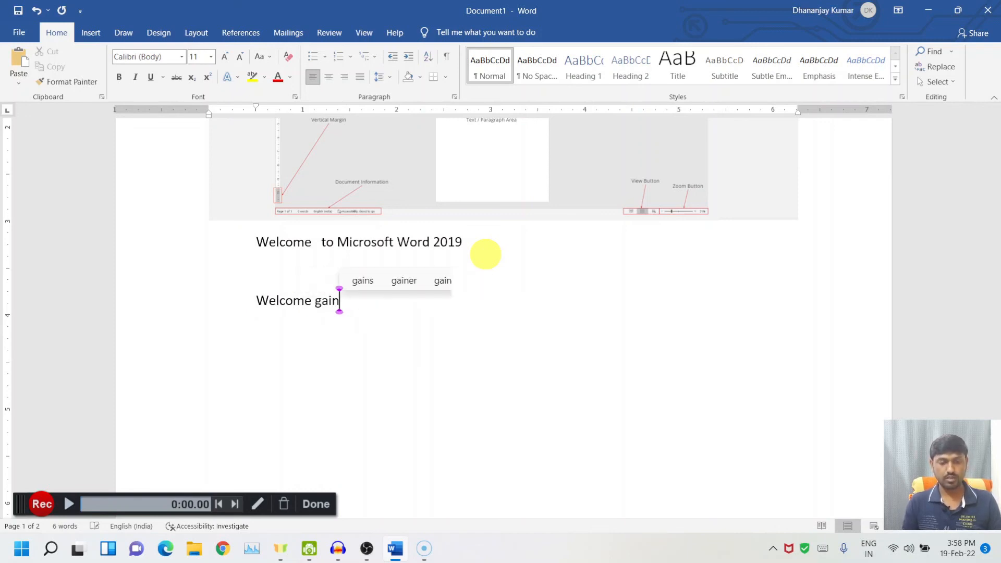
{"action": "key", "text": "BackSpace"}
{"action": "key", "text": "BackSpace"}
{"action": "key", "text": "BackSpace"}
{"action": "type", "text": "agian"}
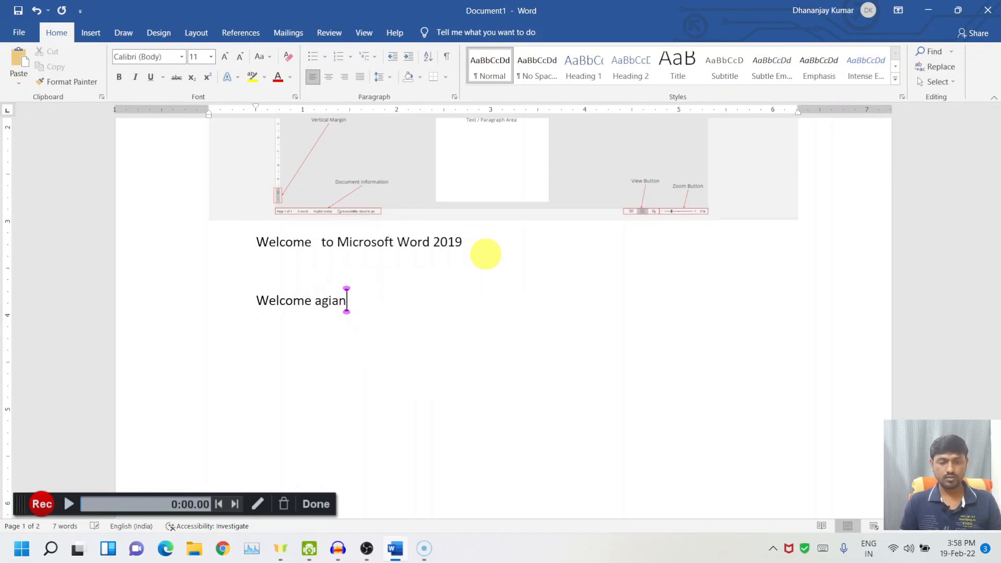
{"action": "key", "text": "BackSpace"}
{"action": "key", "text": "BackSpace"}
{"action": "key", "text": "BackSpace"}
{"action": "type", "text": "ain"}
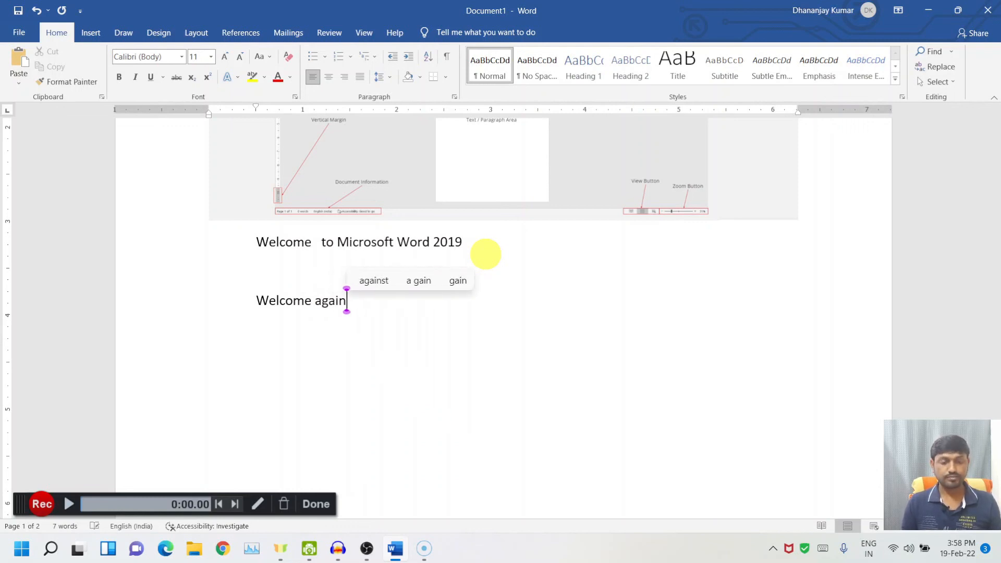
{"action": "key", "text": "Return"}
Step: From the start of "Welcome again", indent the line one level and back, and repeat with three levels
{"action": "key", "text": "Up"}
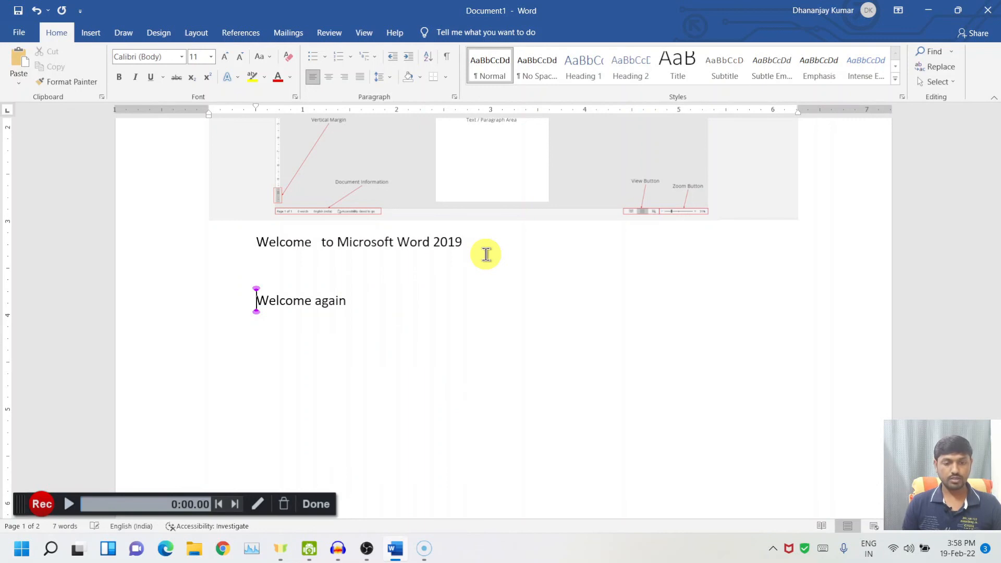
{"action": "key", "text": "Tab"}
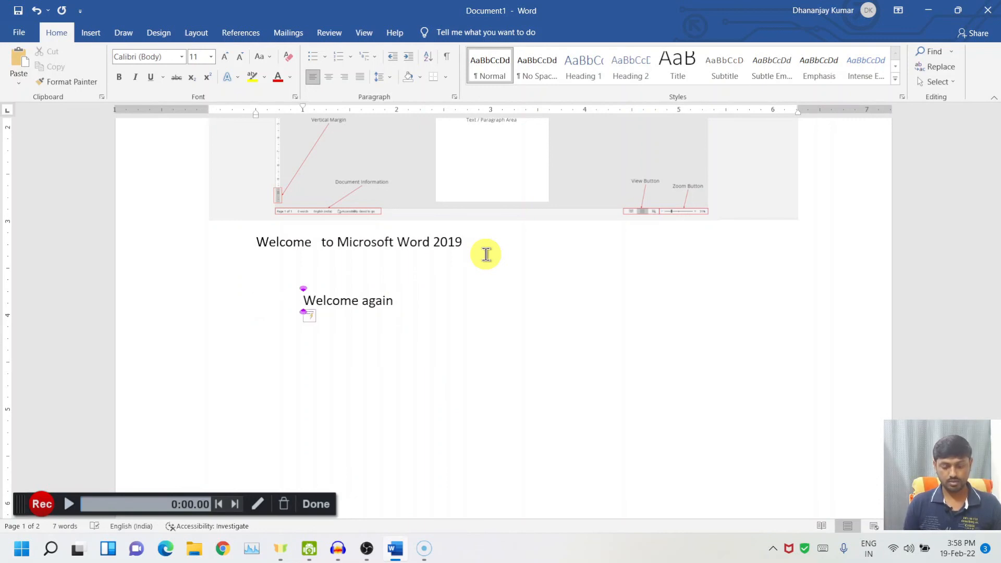
{"action": "key", "text": "BackSpace"}
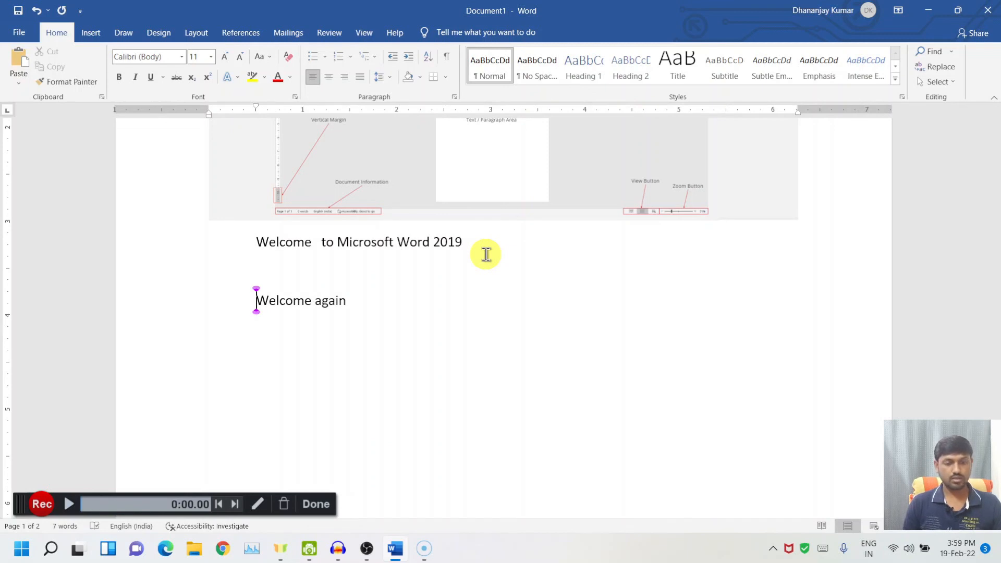
{"action": "key", "text": "Tab"}
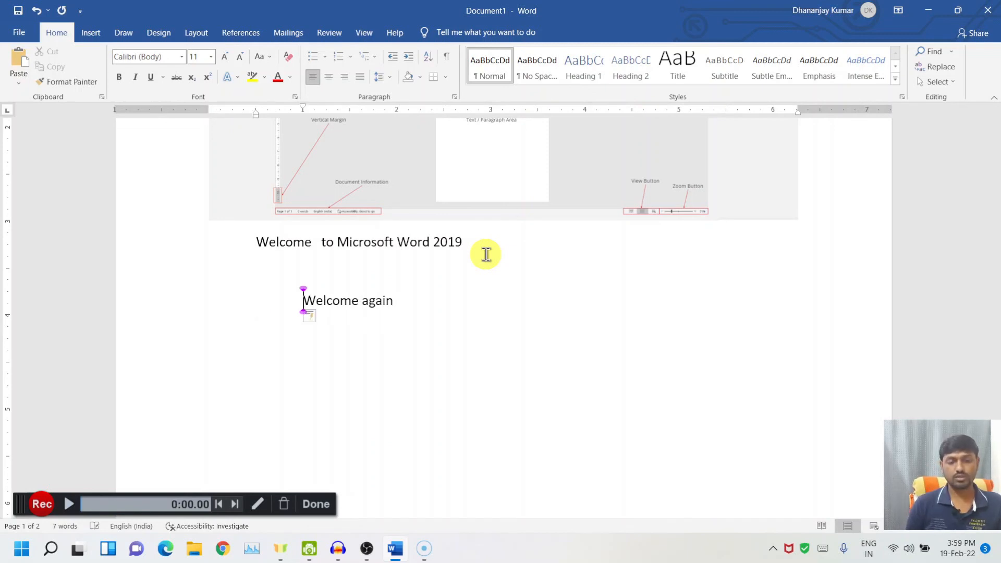
{"action": "key", "text": "Tab"}
{"action": "key", "text": "Tab"}
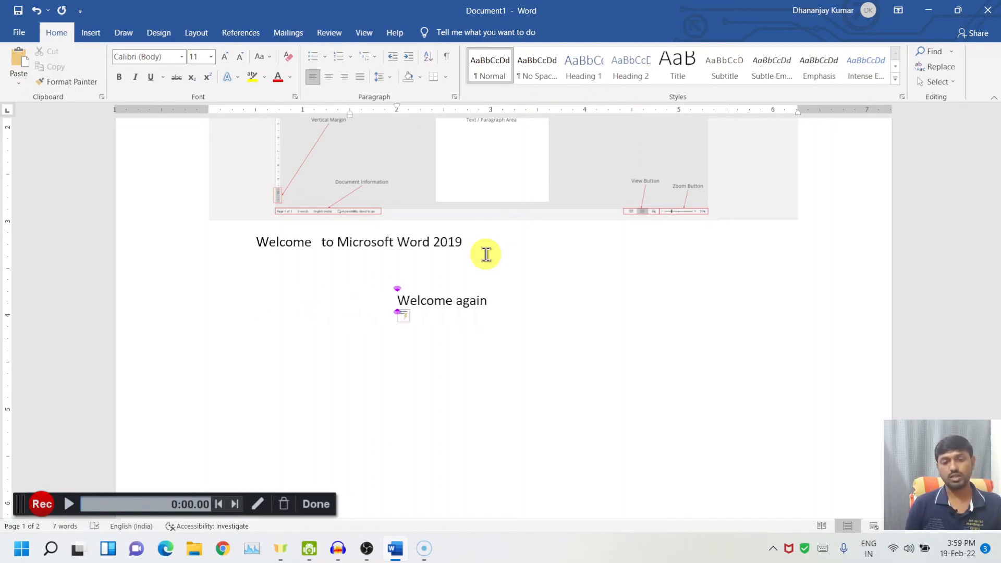
{"action": "key", "text": "BackSpace"}
{"action": "key", "text": "BackSpace"}
{"action": "key", "text": "BackSpace"}
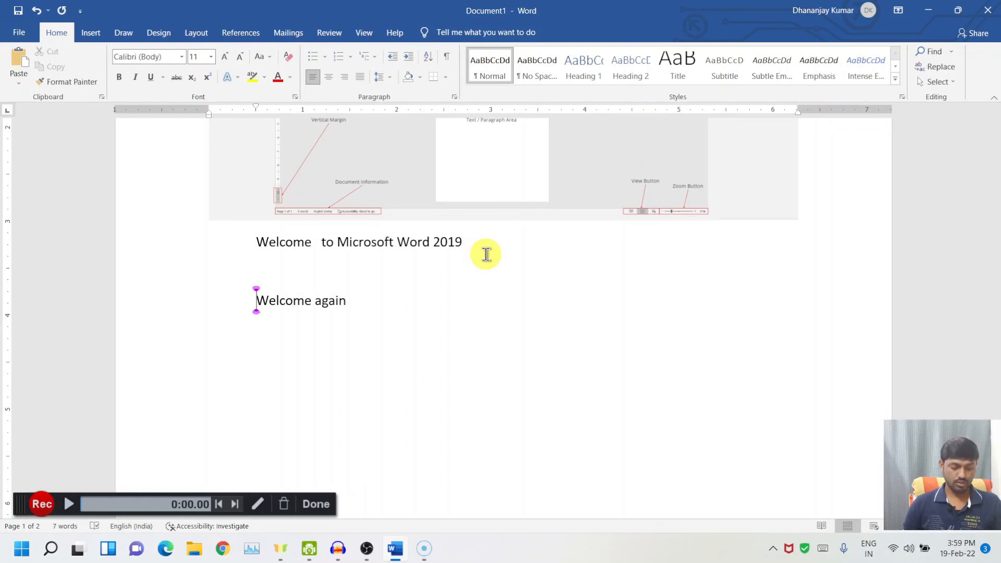
Step: Indent the "Welcome again" line by four levels and remove all four levels again
{"action": "key", "text": "Tab"}
{"action": "key", "text": "Tab"}
{"action": "key", "text": "Tab"}
{"action": "key", "text": "Tab"}
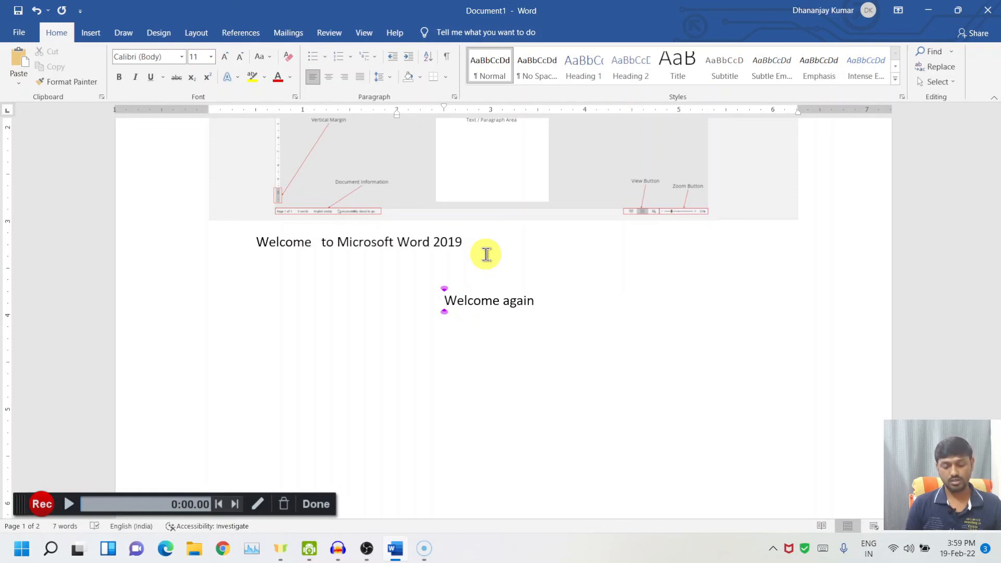
{"action": "key", "text": "BackSpace"}
{"action": "key", "text": "BackSpace"}
{"action": "key", "text": "BackSpace"}
{"action": "key", "text": "BackSpace"}
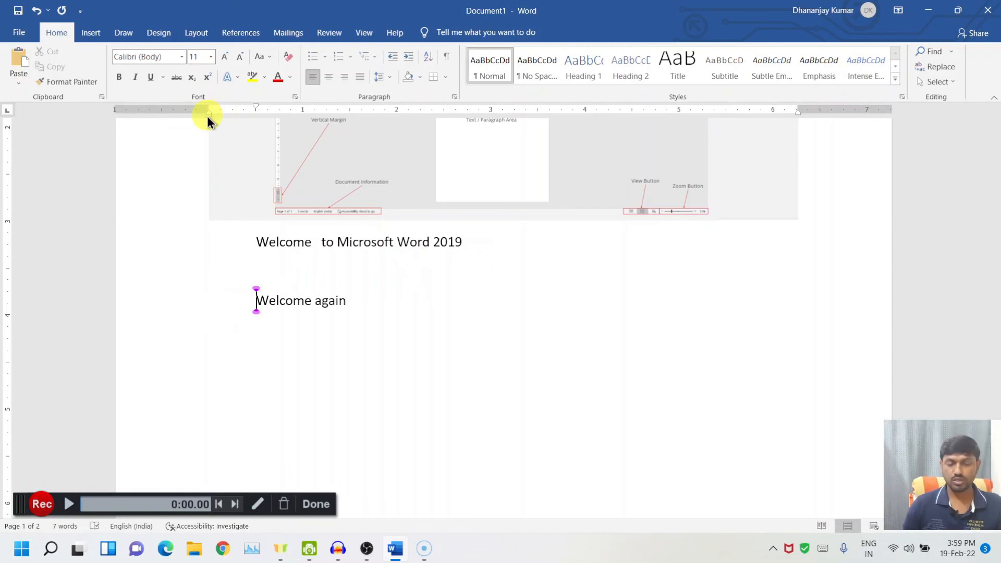
Step: Set the first-line indent of the whole "Welcome again" line to zero on the horizontal ruler and deselect the line
{"action": "left_click_drag", "start_coordinate": [208, 116], "coordinate": [208, 116]}
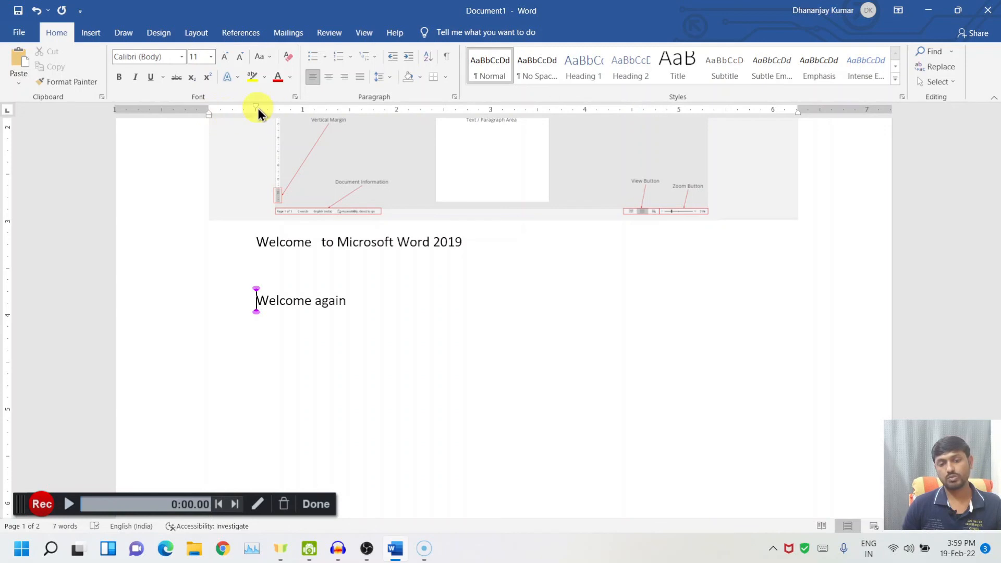
{"action": "left_click_drag", "start_coordinate": [255, 107], "coordinate": [255, 108]}
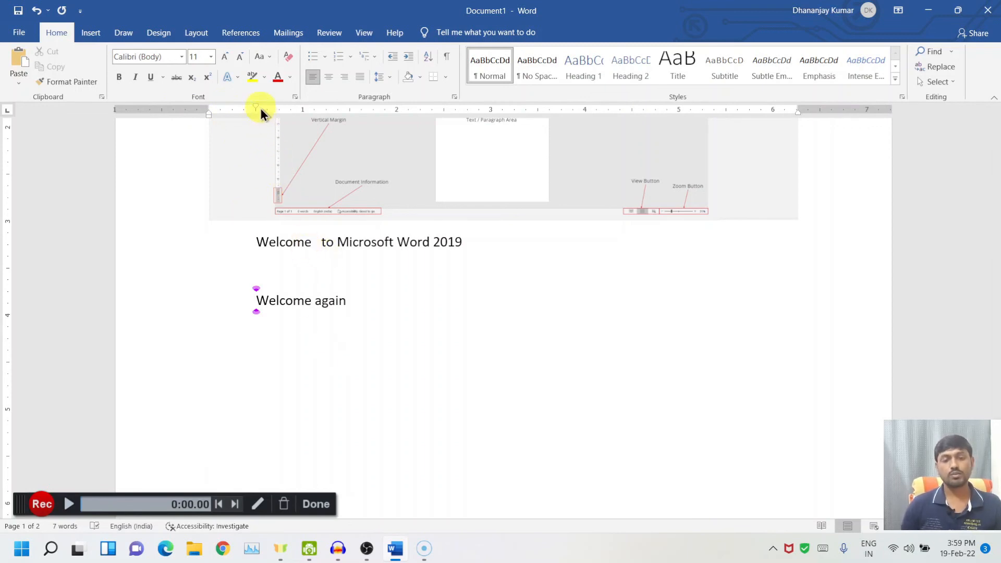
{"action": "left_click_drag", "start_coordinate": [368, 305], "coordinate": [258, 301]}
{"action": "left_click_drag", "start_coordinate": [256, 108], "coordinate": [208, 112]}
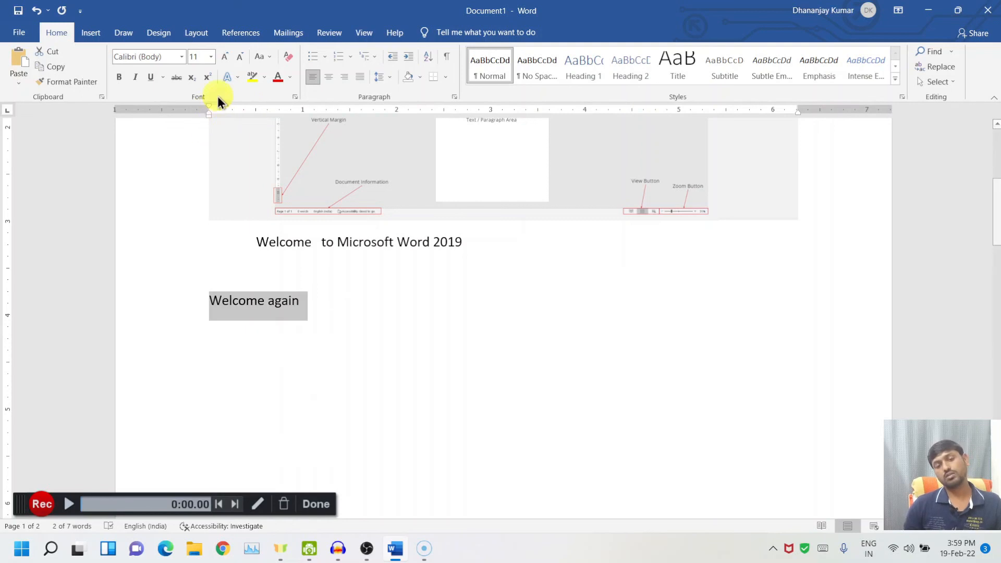
{"action": "left_click", "coordinate": [345, 302]}
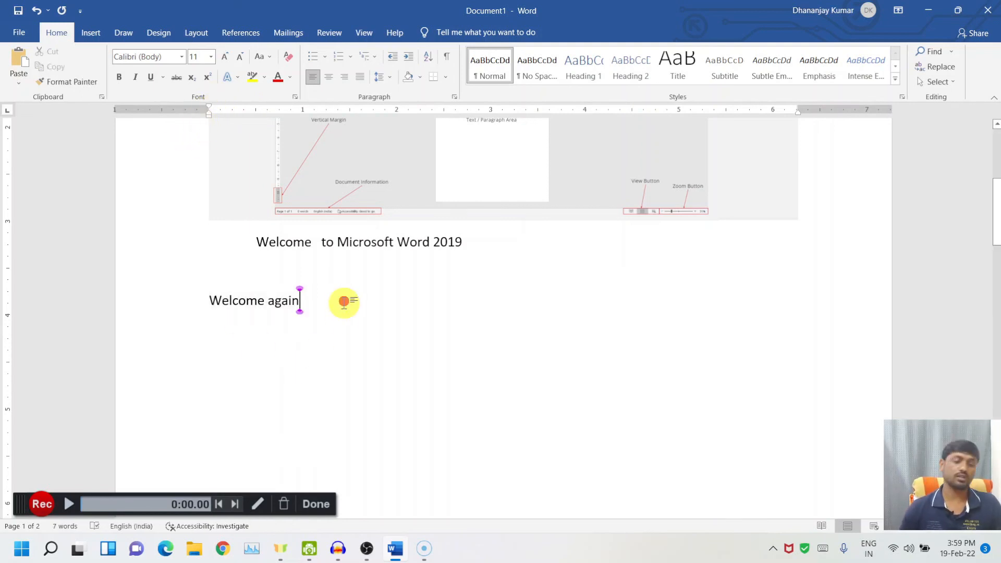
Step: Outline the document information part of the status bar with a red rectangle annotation and exit drawing mode
{"action": "scroll", "coordinate": [360, 349], "scroll_direction": "up", "scroll_amount": 3}
{"action": "scroll", "coordinate": [365, 347], "scroll_direction": "up", "scroll_amount": 3}
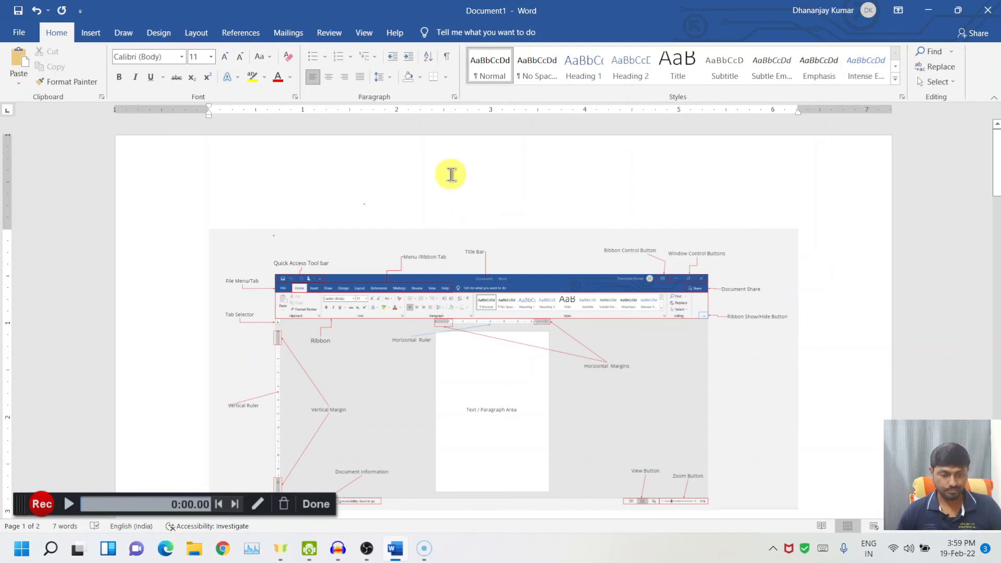
{"action": "scroll", "coordinate": [454, 174], "scroll_direction": "down", "scroll_amount": 6}
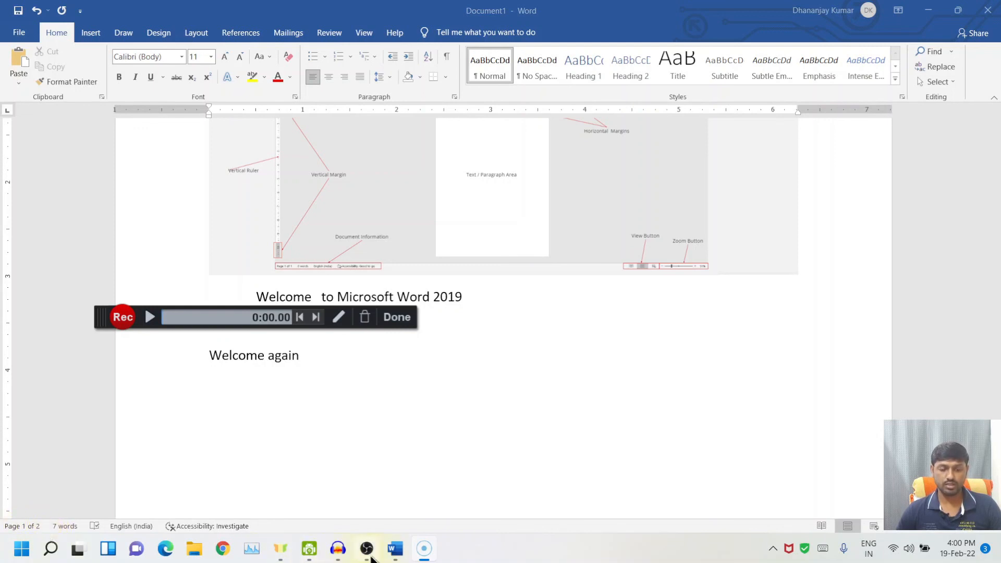
{"action": "left_click", "coordinate": [339, 317]}
{"action": "left_click", "coordinate": [774, 433]}
{"action": "mouse_move", "coordinate": [2, 519]}
{"action": "left_mouse_down"}
{"action": "mouse_move", "coordinate": [67, 537]}
{"action": "mouse_move", "coordinate": [252, 536]}
{"action": "left_mouse_up"}
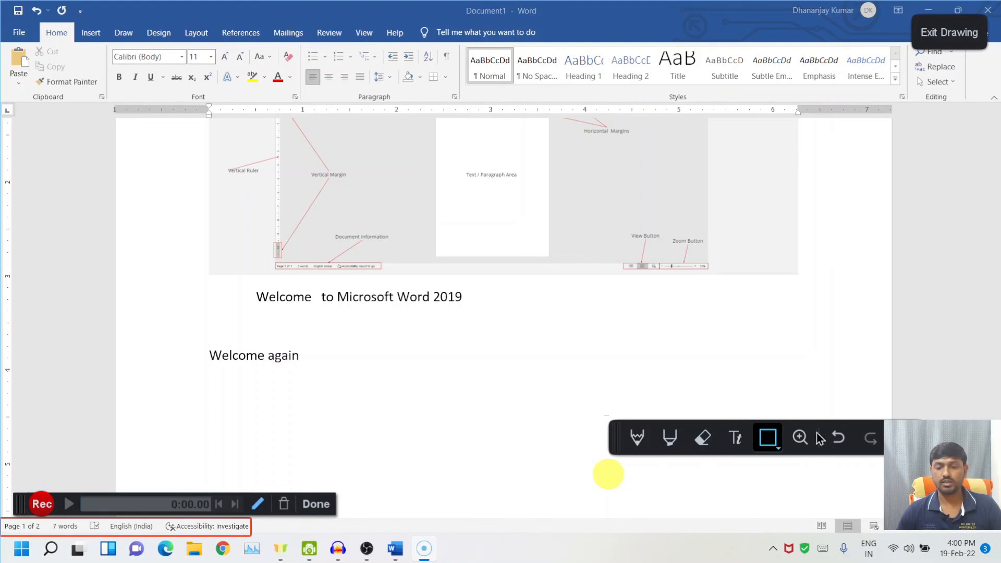
{"action": "left_click", "coordinate": [260, 505]}
Step: Show the Navigation Pane and have it list the document's pages as thumbnails
{"action": "scroll", "coordinate": [291, 464], "scroll_direction": "up", "scroll_amount": 2, "text": "ctrl"}
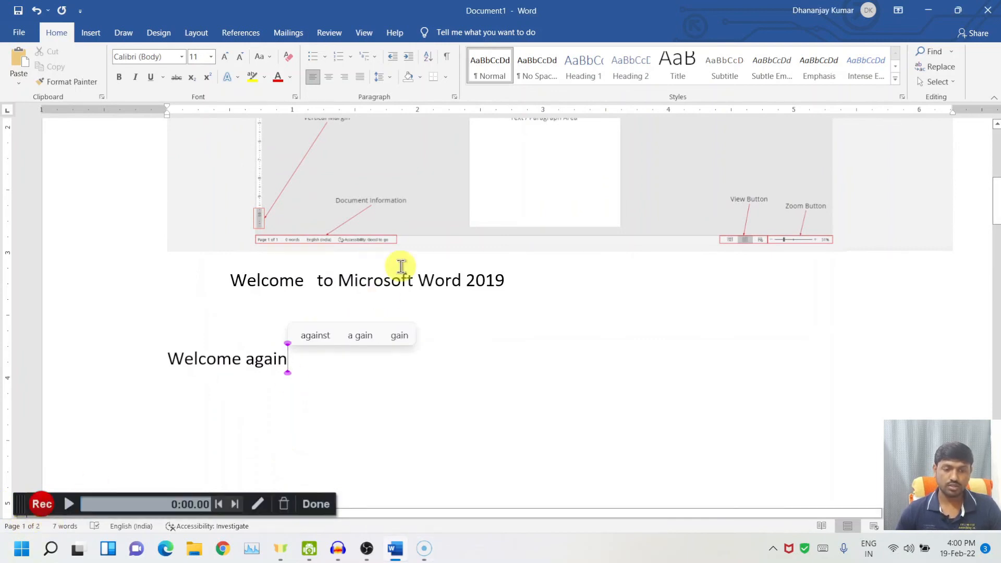
{"action": "scroll", "coordinate": [531, 310], "scroll_direction": "down", "scroll_amount": 2, "text": "ctrl"}
{"action": "scroll", "coordinate": [531, 311], "scroll_direction": "down", "scroll_amount": 1, "text": "ctrl"}
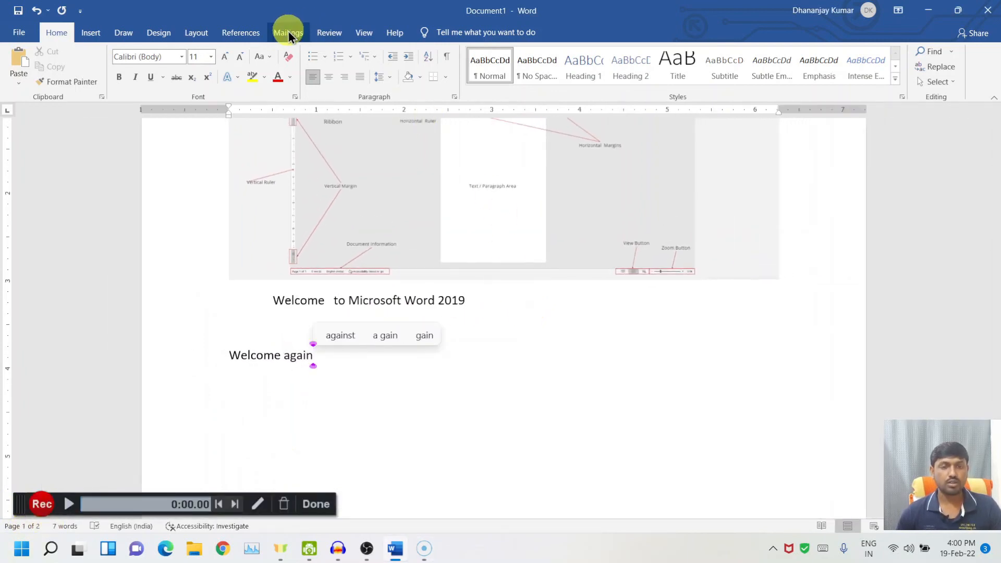
{"action": "left_click", "coordinate": [355, 32]}
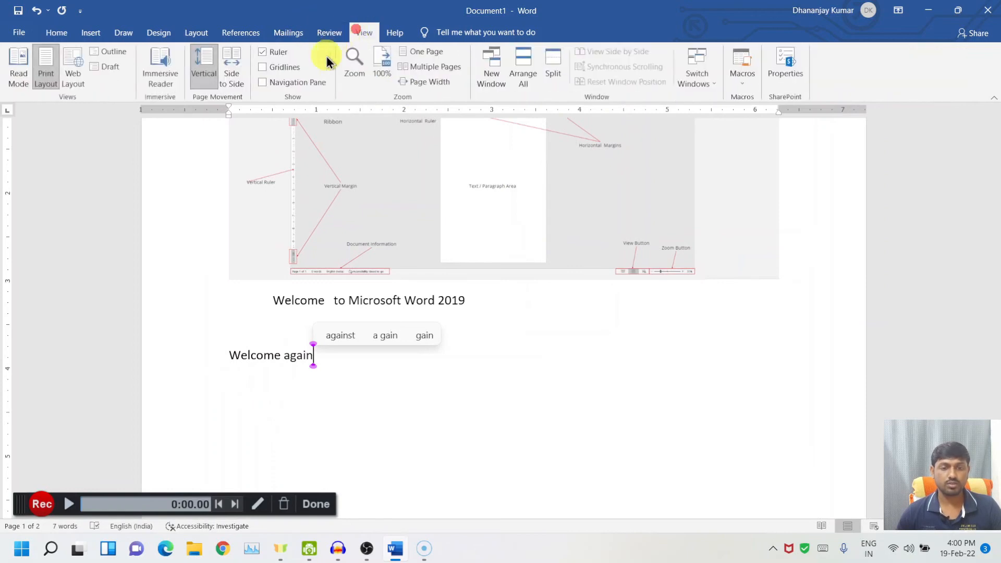
{"action": "left_click", "coordinate": [277, 81]}
{"action": "left_click", "coordinate": [68, 169]}
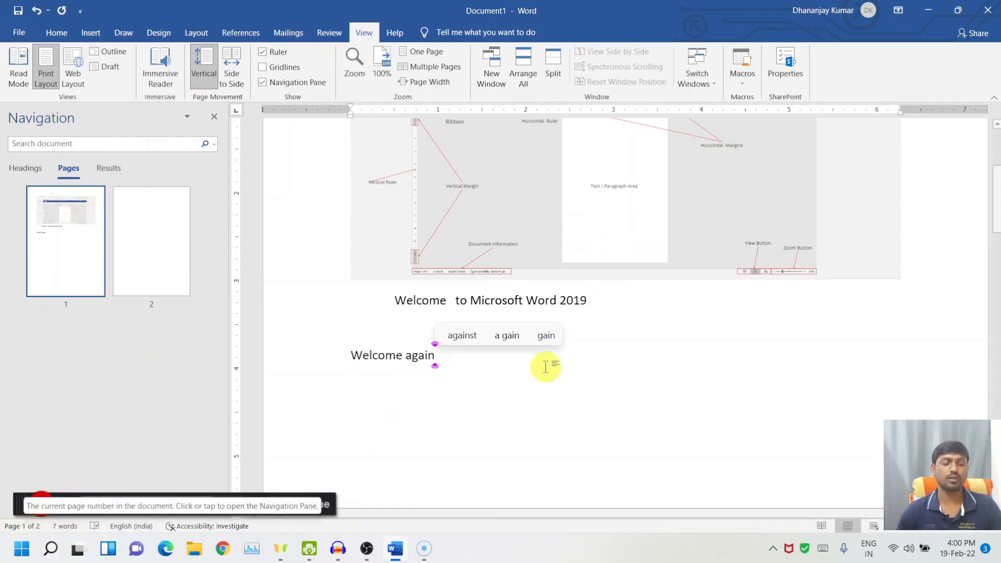
Step: Add empty paragraphs after "Welcome again" until the cursor reaches page 2
{"action": "key", "text": "Return"}
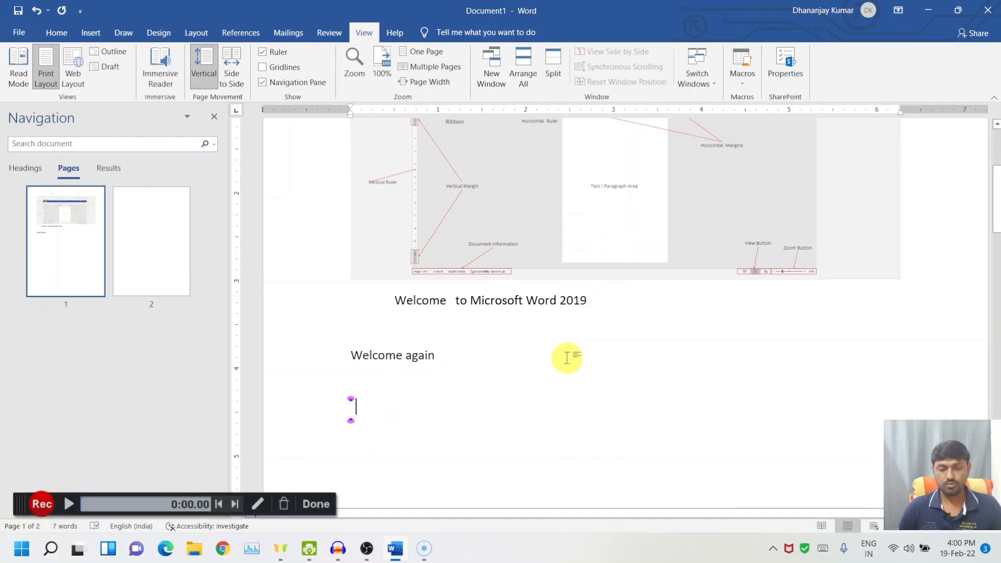
{"action": "key", "text": "Return"}
{"action": "key", "text": "Return"}
{"action": "key", "text": "Return"}
{"action": "key", "text": "Return"}
{"action": "key", "text": "Return"}
{"action": "key", "text": "Return"}
{"action": "key", "text": "Return"}
{"action": "key", "text": "Return"}
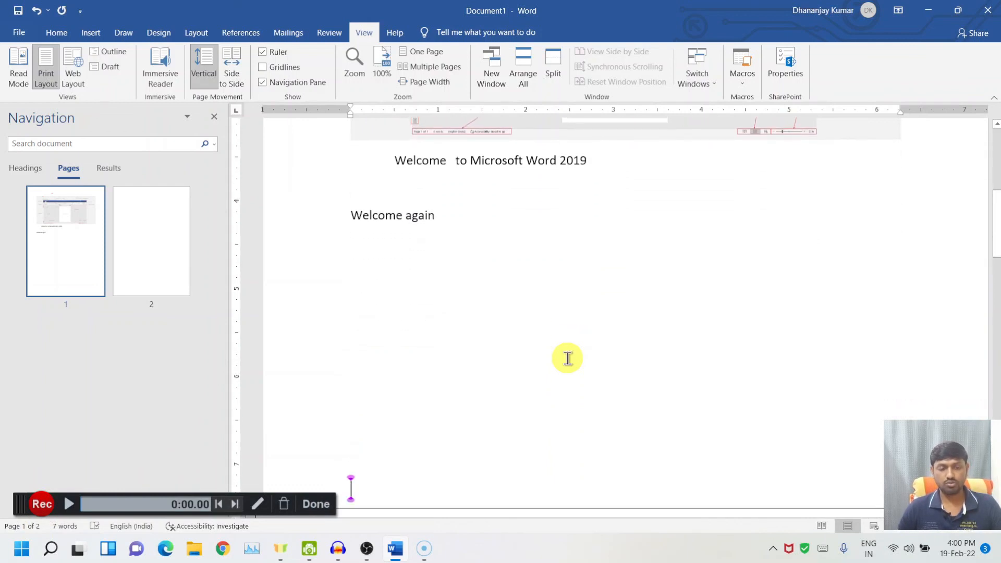
{"action": "key", "text": "Return"}
{"action": "key", "text": "Return"}
{"action": "key", "text": "Return"}
{"action": "key", "text": "Return"}
{"action": "key", "text": "Return"}
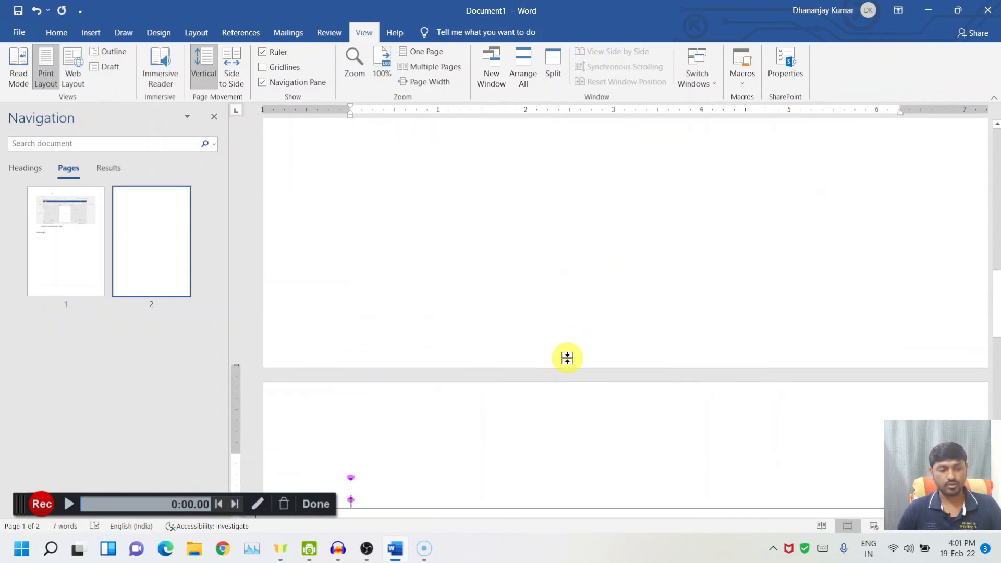
{"action": "key", "text": "Return"}
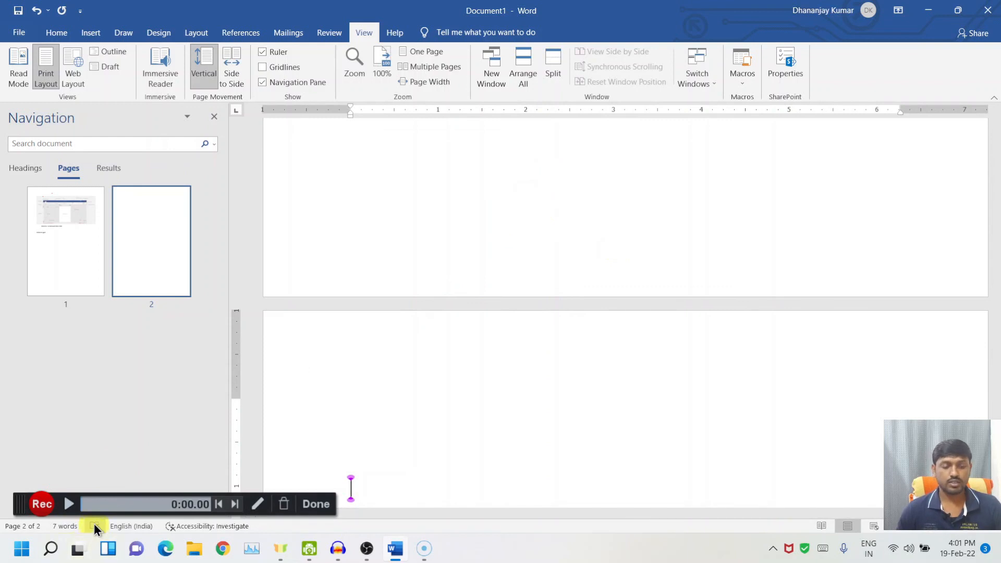
Step: Enter "Welcome" on page 2, remove its last letter to leave the misspelling "Welcom", and start a new line below
{"action": "scroll", "coordinate": [487, 434], "scroll_direction": "down", "scroll_amount": 3}
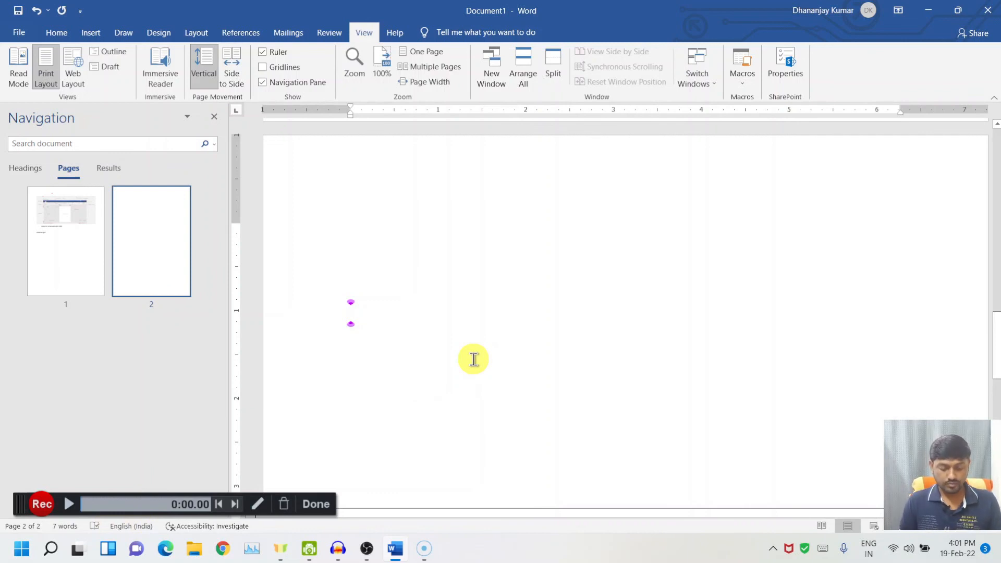
{"action": "type", "text": "welcom"}
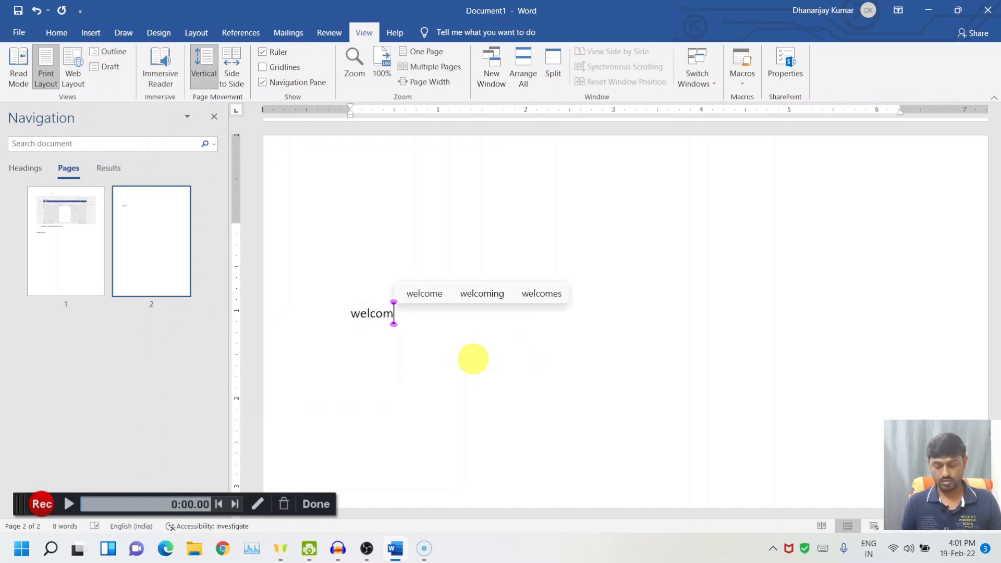
{"action": "type", "text": "e"}
{"action": "key", "text": "Return"}
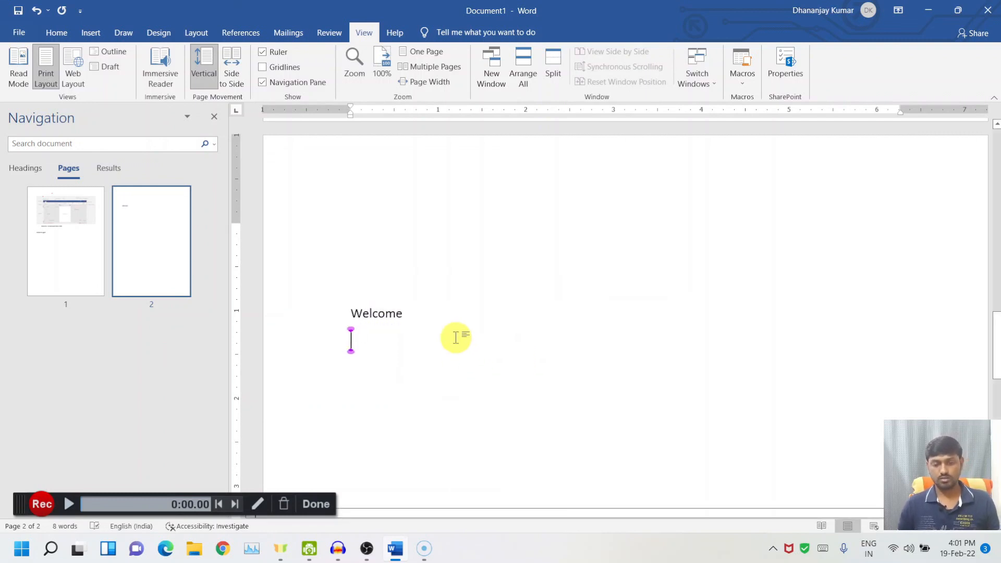
{"action": "left_click", "coordinate": [440, 316]}
{"action": "key", "text": "BackSpace"}
{"action": "key", "text": "Return"}
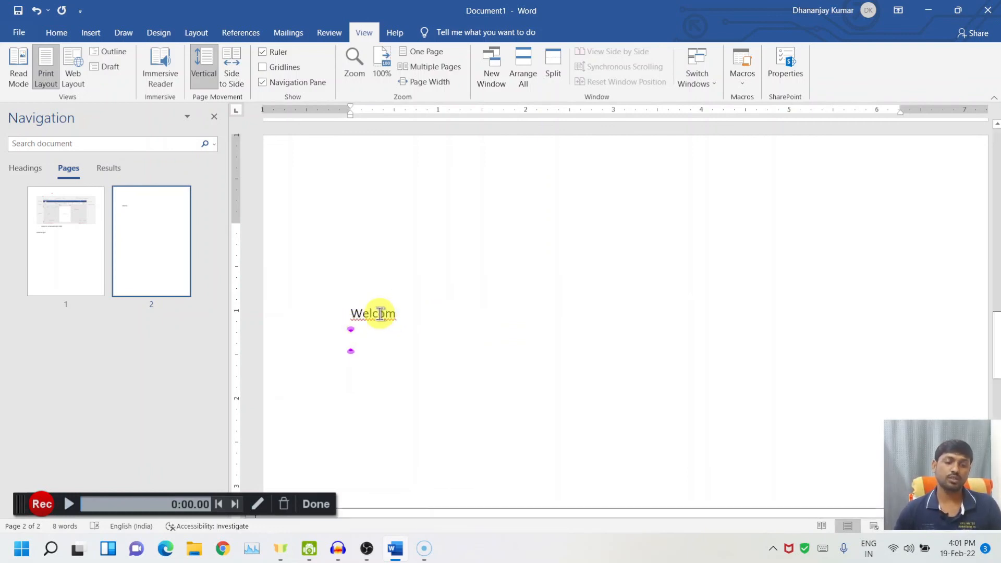
Step: Run the spelling check and change all occurrences of "Welcom" to the suggestion "Welcome"
{"action": "left_click", "coordinate": [92, 524]}
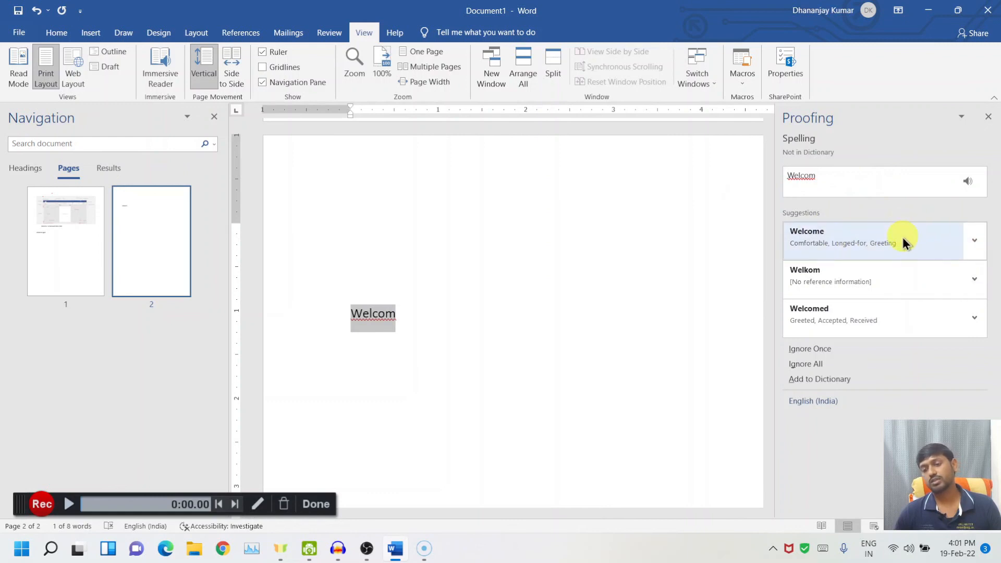
{"action": "left_click", "coordinate": [975, 241]}
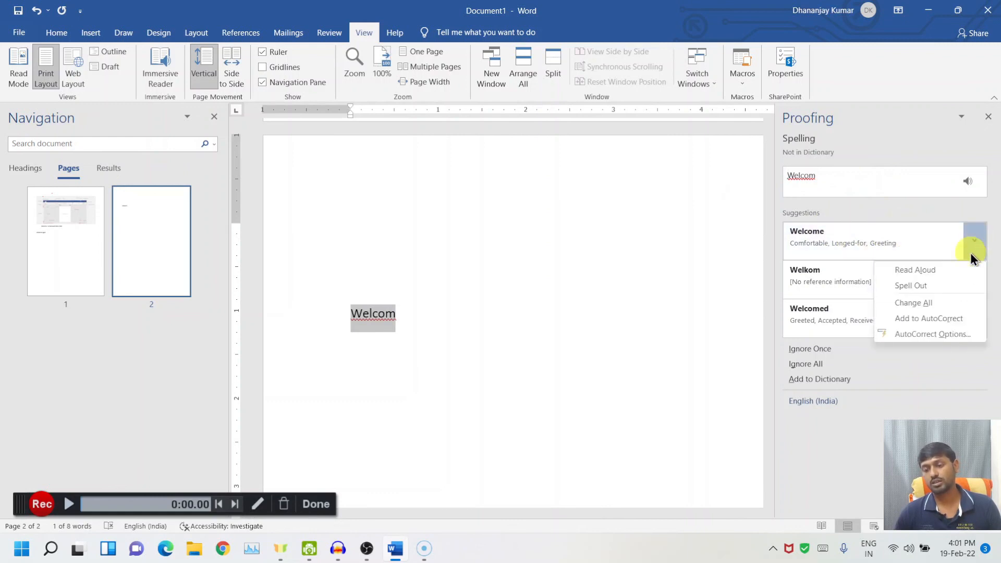
{"action": "left_click", "coordinate": [937, 304]}
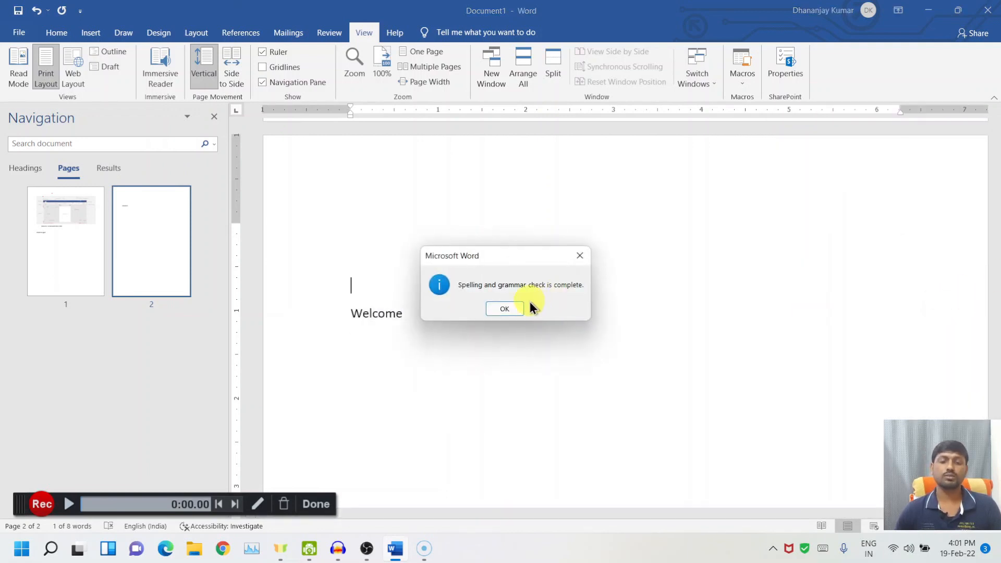
Step: Close the spelling check message and browse the list of available proofing languages without applying a different one
{"action": "left_click", "coordinate": [510, 308]}
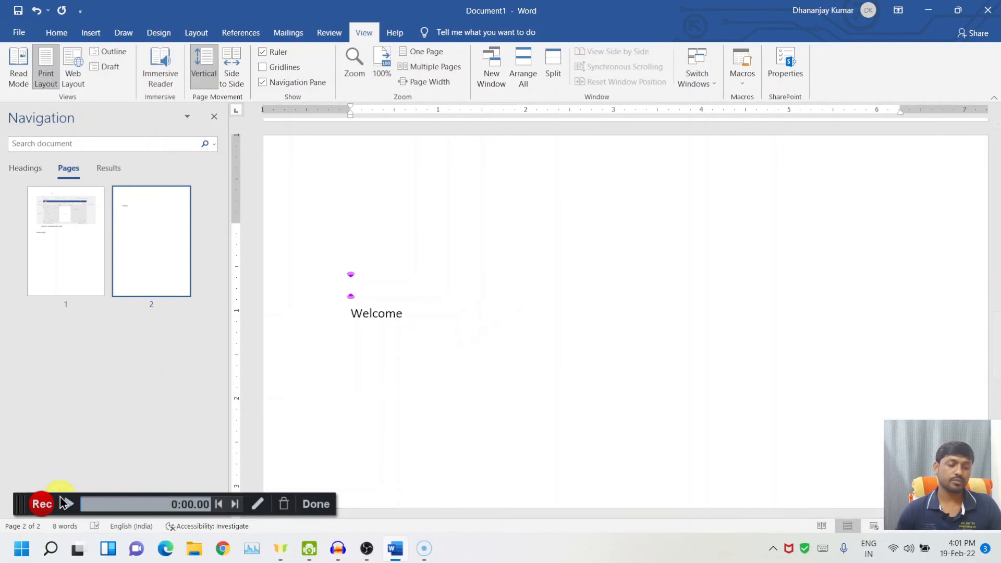
{"action": "left_click", "coordinate": [132, 526]}
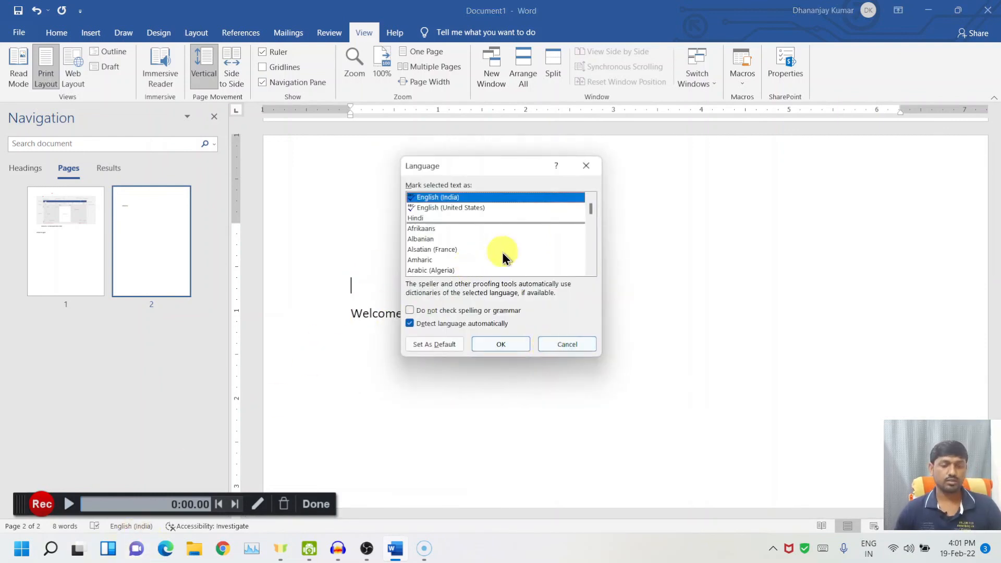
{"action": "scroll", "coordinate": [441, 215], "scroll_direction": "down", "scroll_amount": 8}
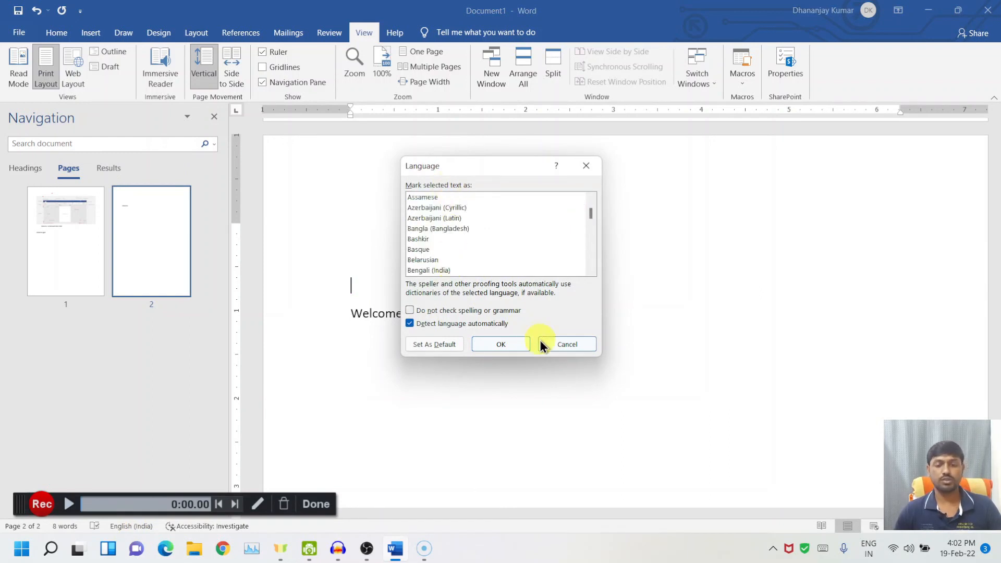
{"action": "left_click", "coordinate": [567, 345]}
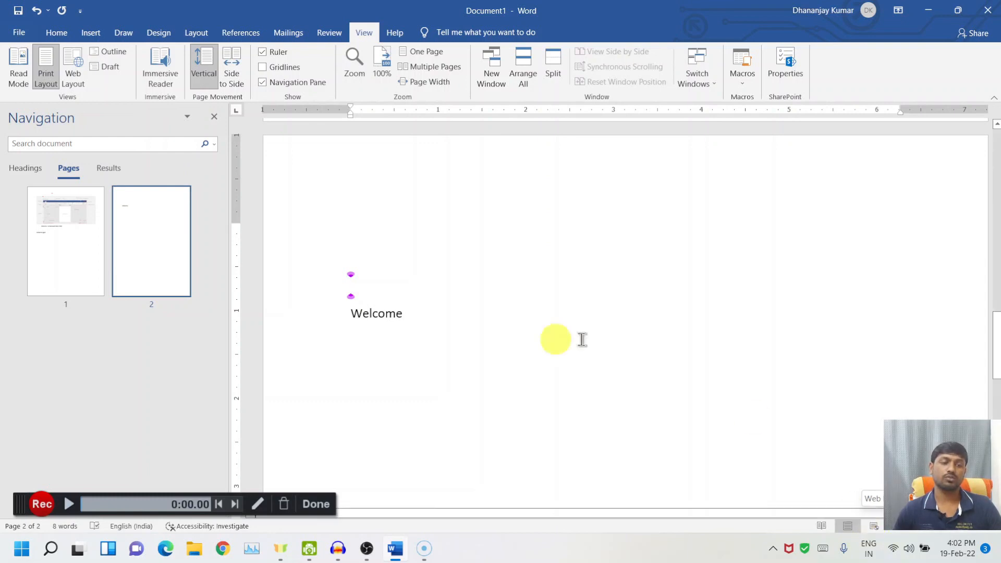
Step: Show the document in Outline view and in Draft view, and return it to Print Layout
{"action": "left_click", "coordinate": [110, 52]}
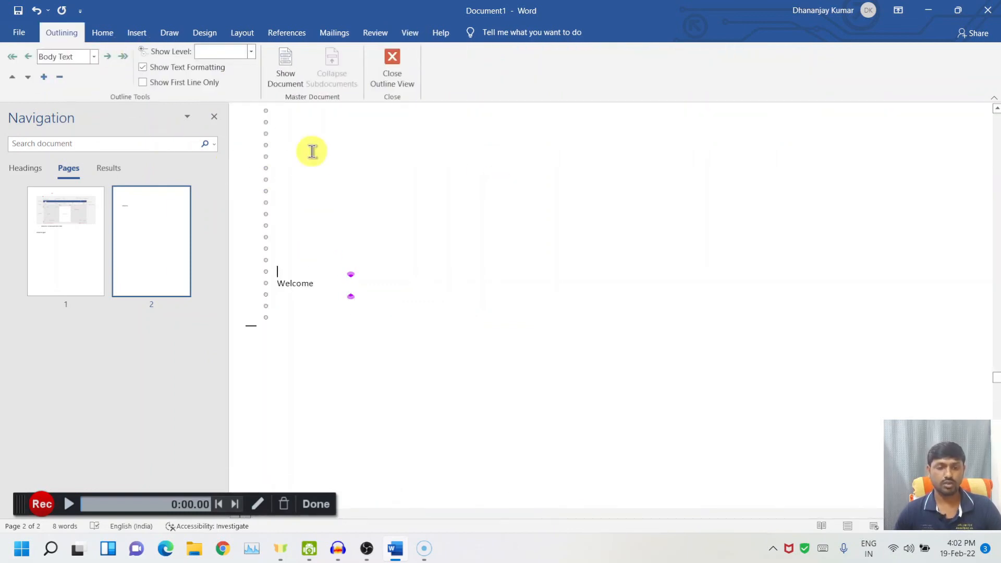
{"action": "left_click", "coordinate": [401, 83]}
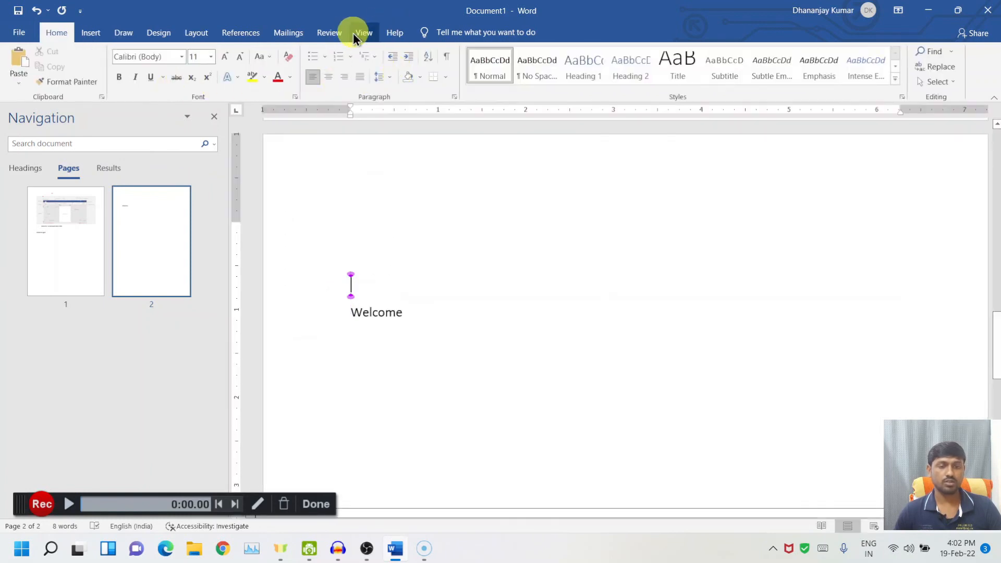
{"action": "left_click", "coordinate": [353, 33]}
{"action": "left_click", "coordinate": [114, 73]}
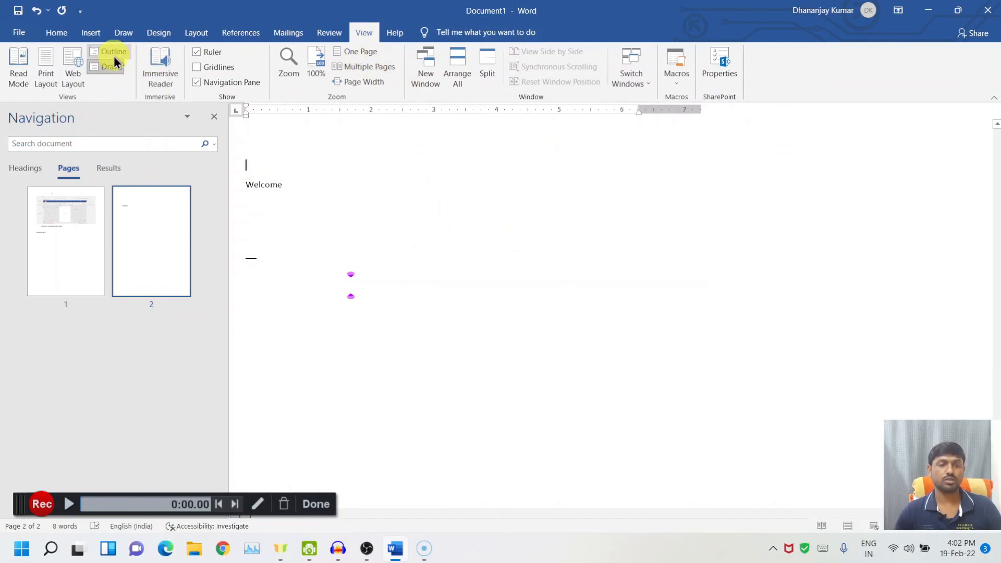
{"action": "left_click", "coordinate": [39, 64]}
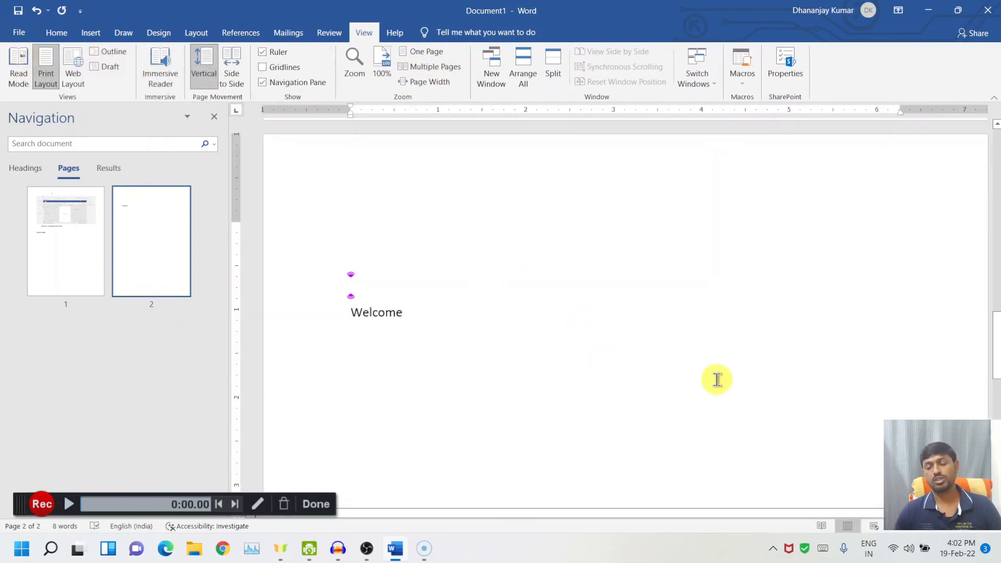
Step: Zoom the document out in small increments until the page appears much smaller, and zoom back in to the page-filling size
{"action": "left_click", "coordinate": [896, 527]}
{"action": "left_click", "coordinate": [896, 528]}
{"action": "left_click", "coordinate": [896, 527]}
{"action": "left_click", "coordinate": [896, 527]}
{"action": "left_click", "coordinate": [896, 527]}
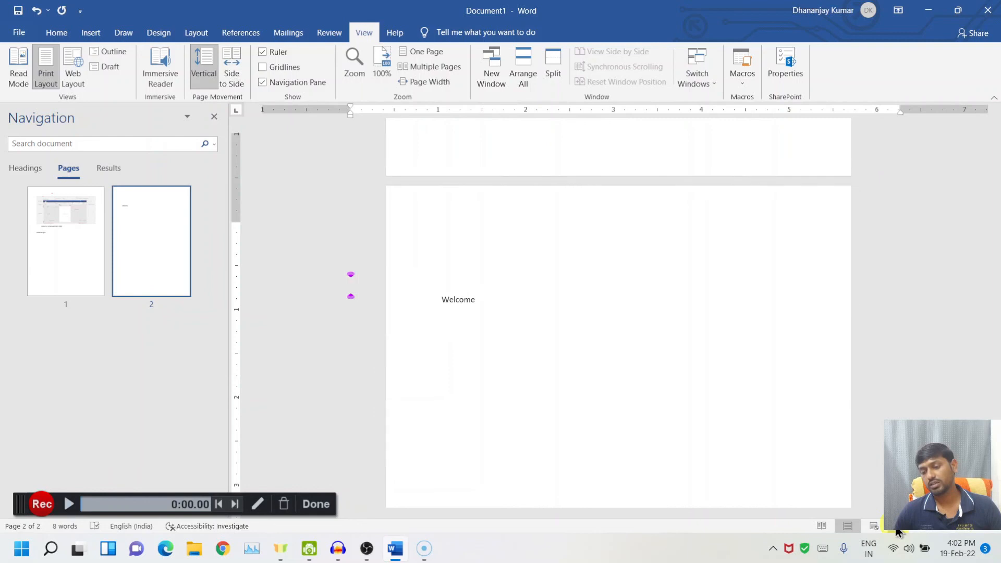
{"action": "left_click", "coordinate": [896, 527]}
{"action": "left_click", "coordinate": [895, 527]}
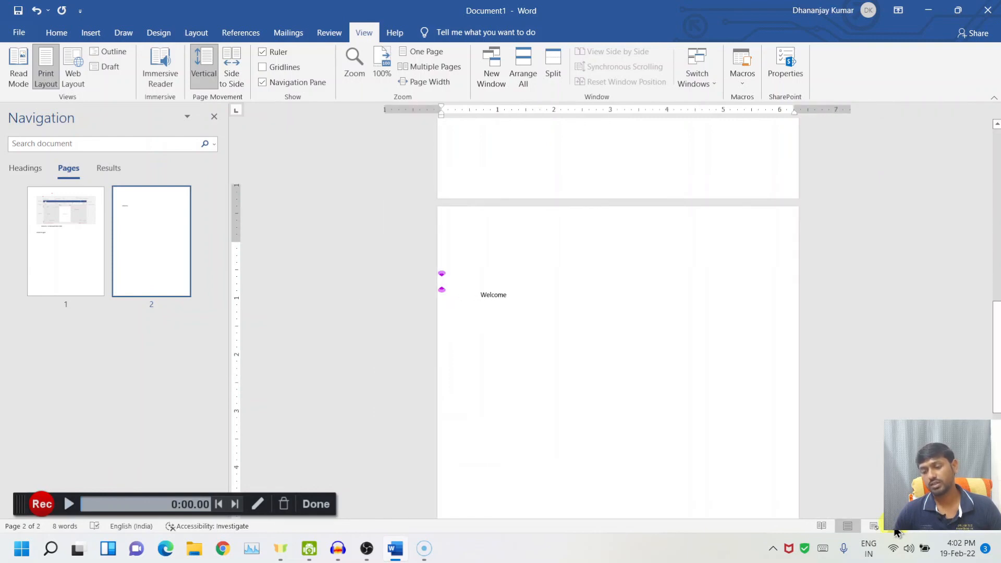
{"action": "left_click", "coordinate": [969, 527]}
{"action": "left_click", "coordinate": [969, 528]}
{"action": "left_click", "coordinate": [968, 527]}
{"action": "left_click", "coordinate": [969, 527]}
{"action": "left_click", "coordinate": [969, 528]}
{"action": "left_click", "coordinate": [968, 528]}
{"action": "left_click", "coordinate": [969, 528]}
{"action": "left_click", "coordinate": [969, 528]}
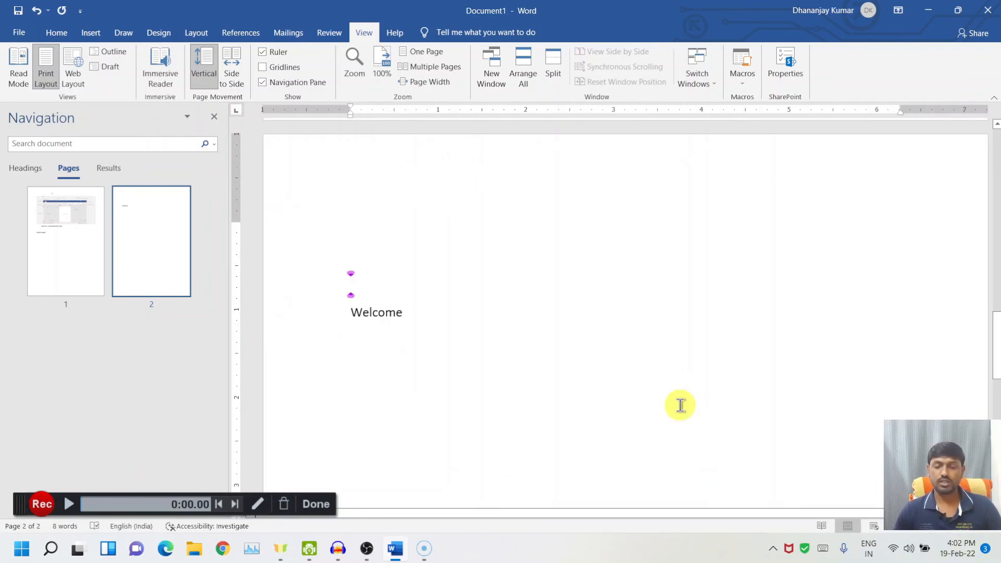
Step: Magnify the "Welcome" text on page 2 continuously, and zoom back out until the page edges show
{"action": "scroll", "coordinate": [681, 405], "scroll_direction": "up", "scroll_amount": 3}
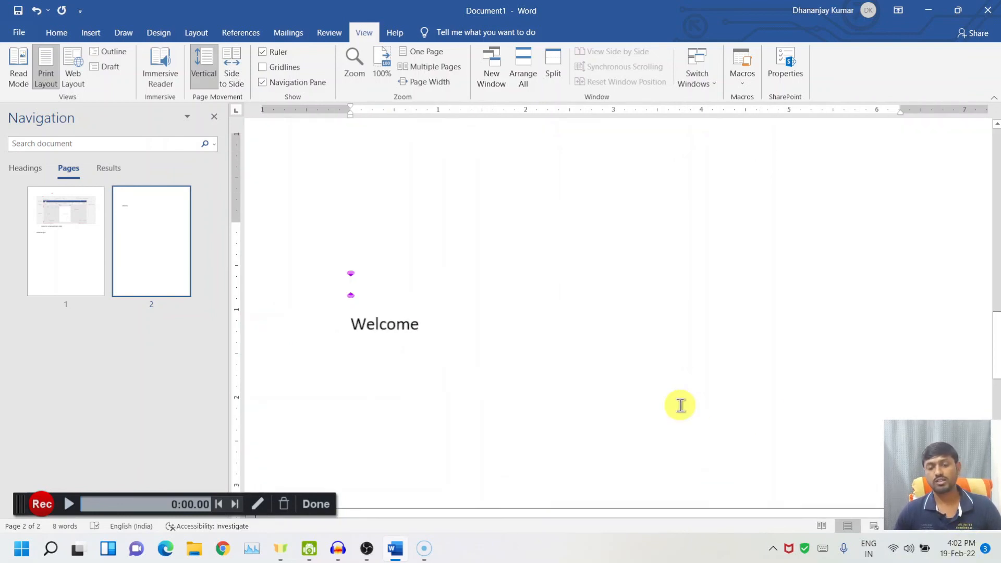
{"action": "scroll", "coordinate": [681, 405], "scroll_direction": "up", "scroll_amount": 3}
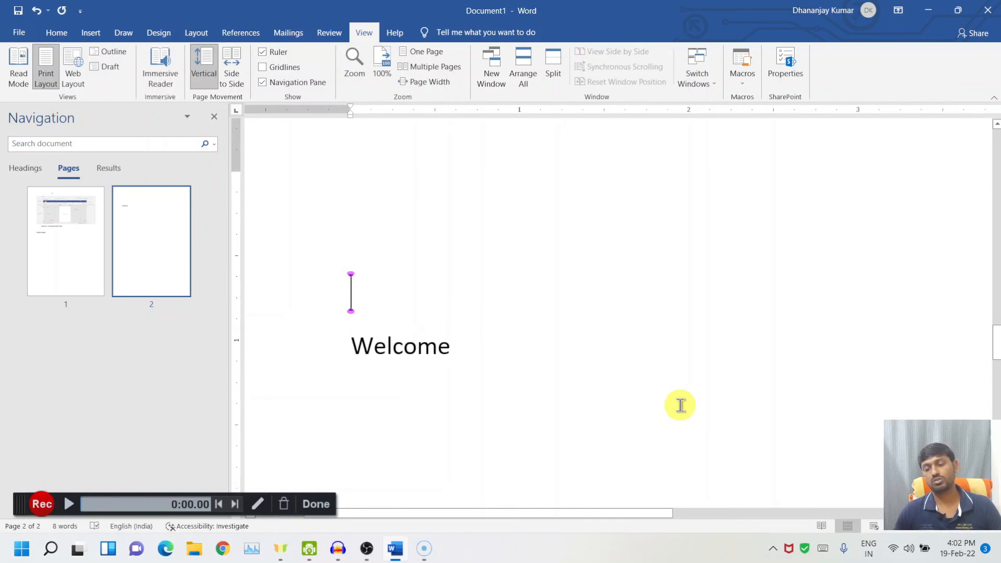
{"action": "scroll", "coordinate": [690, 414], "scroll_direction": "down", "scroll_amount": 4}
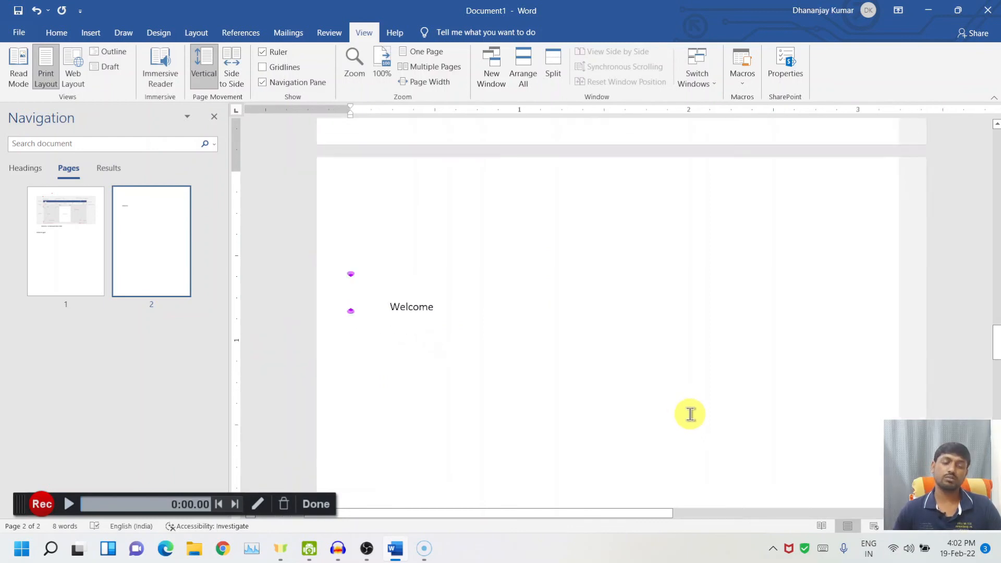